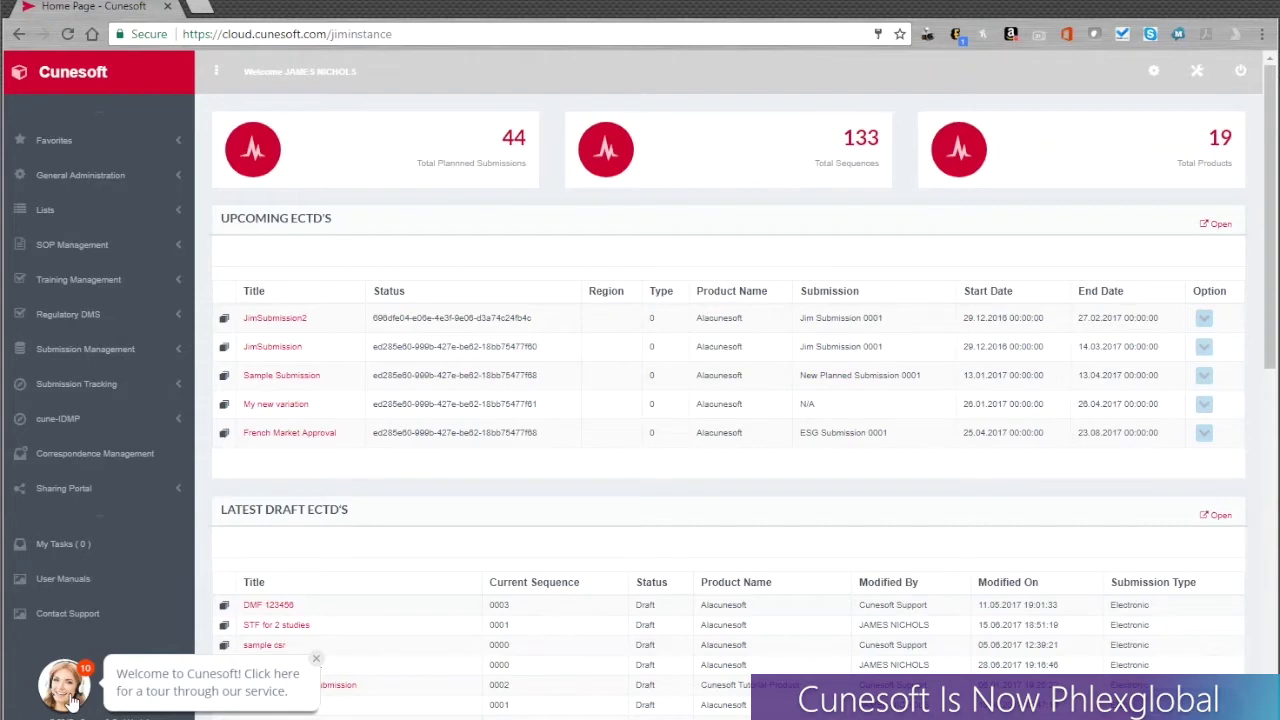
Start the Creating a Product guide and follow it to the Regulatory DMS product list.
{"action": "left_click", "coordinate": [72, 703]}
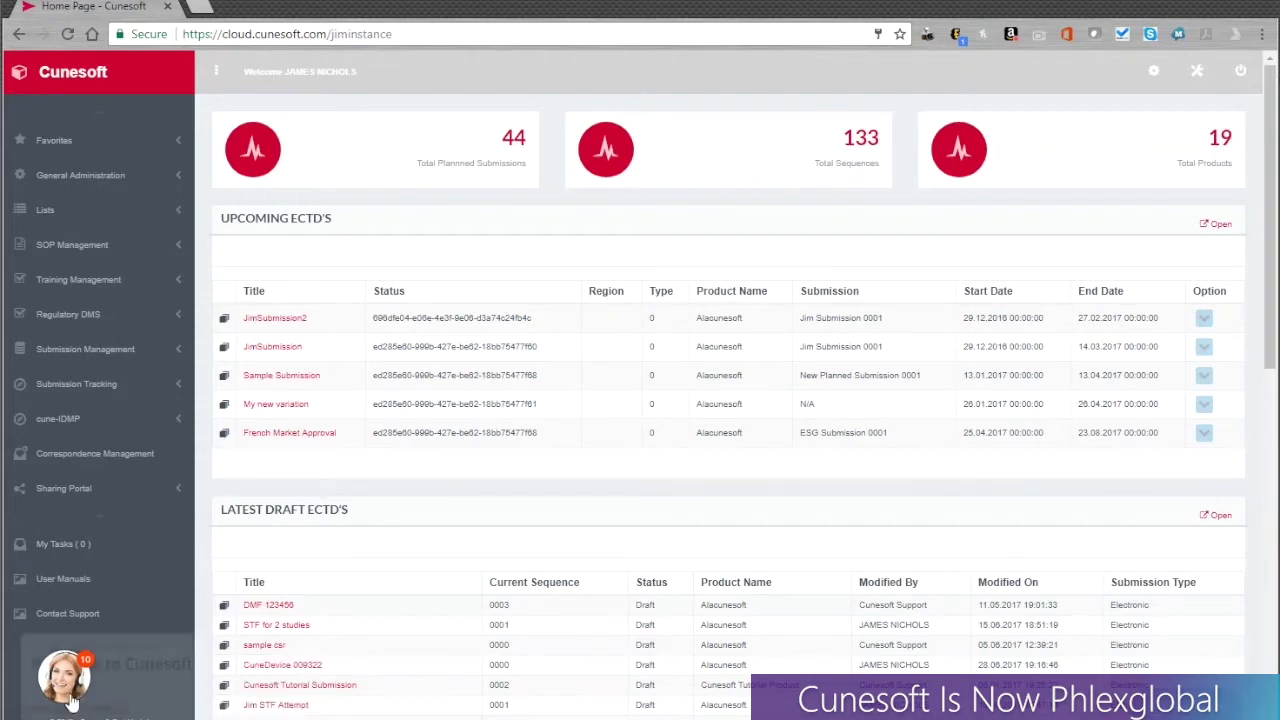
{"action": "left_click", "coordinate": [177, 334]}
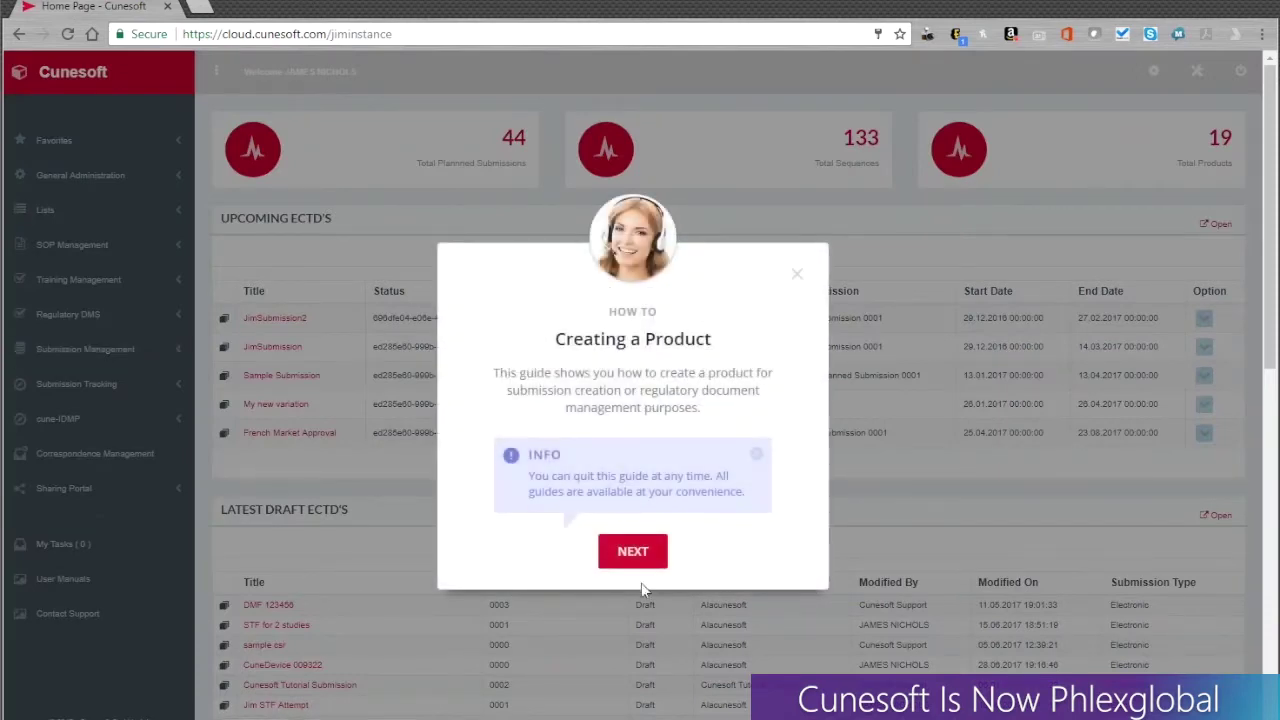
{"action": "left_click", "coordinate": [633, 553]}
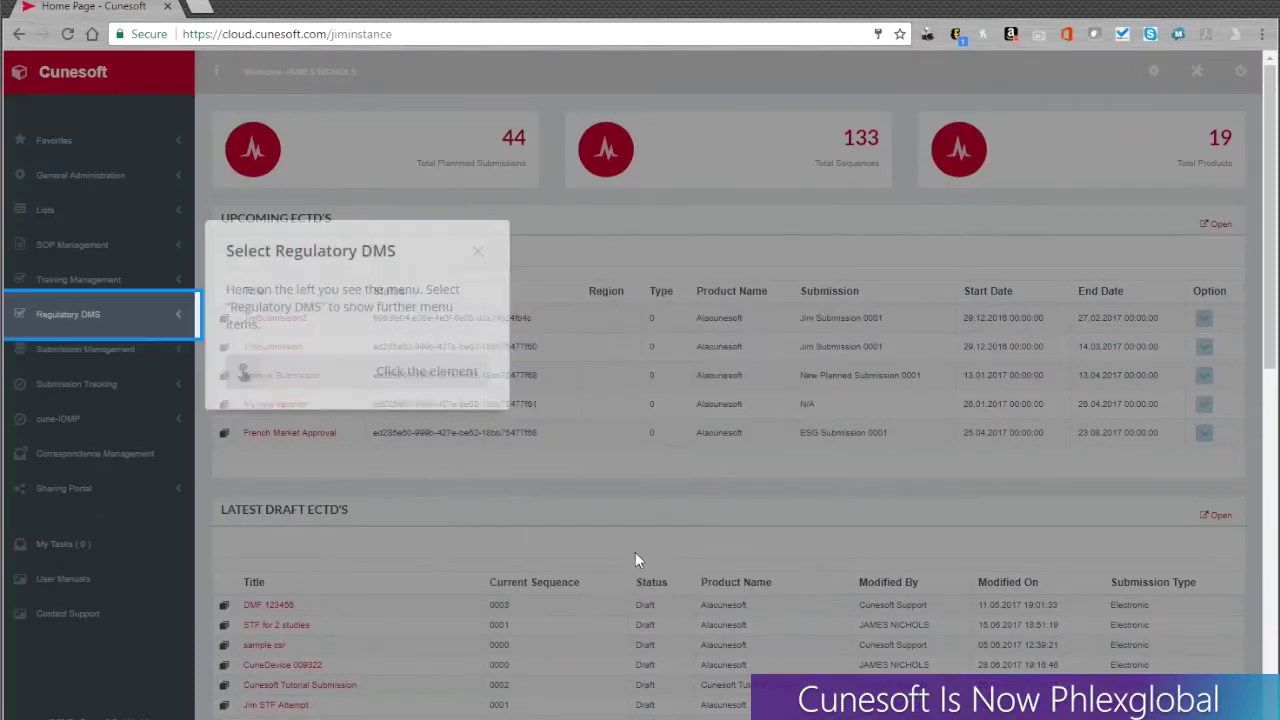
{"action": "left_click", "coordinate": [87, 320]}
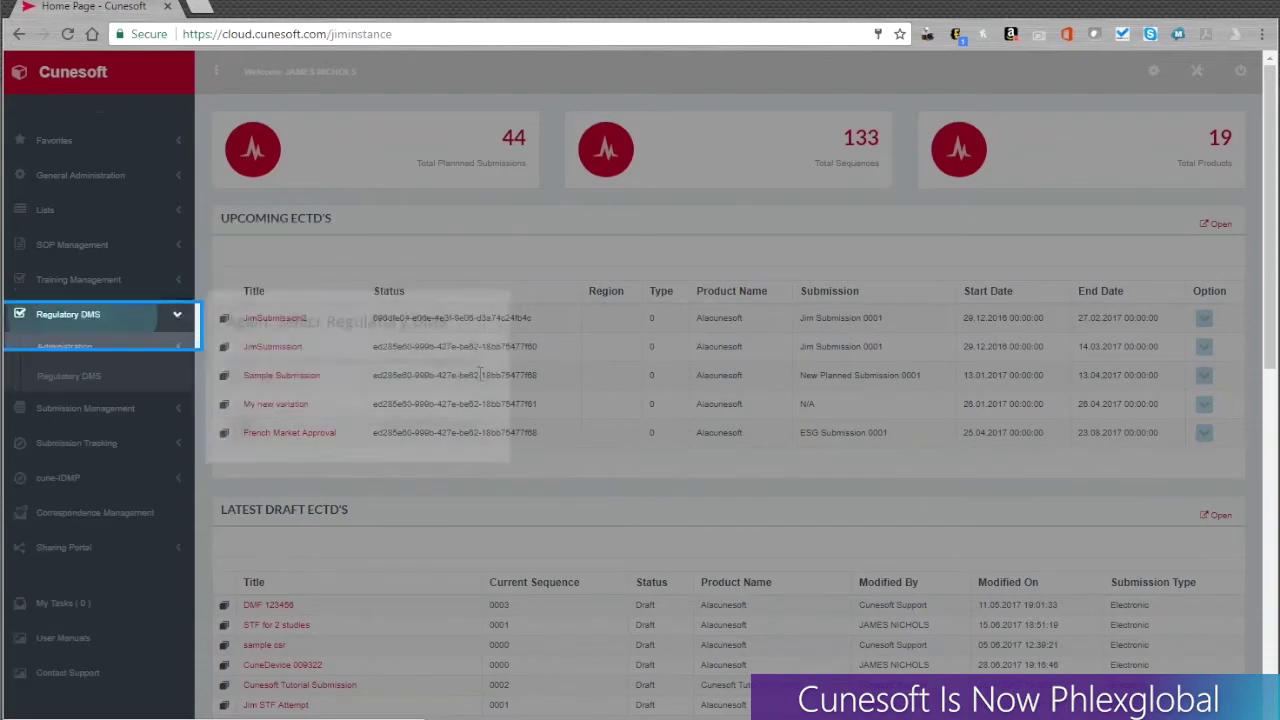
{"action": "left_click", "coordinate": [85, 378]}
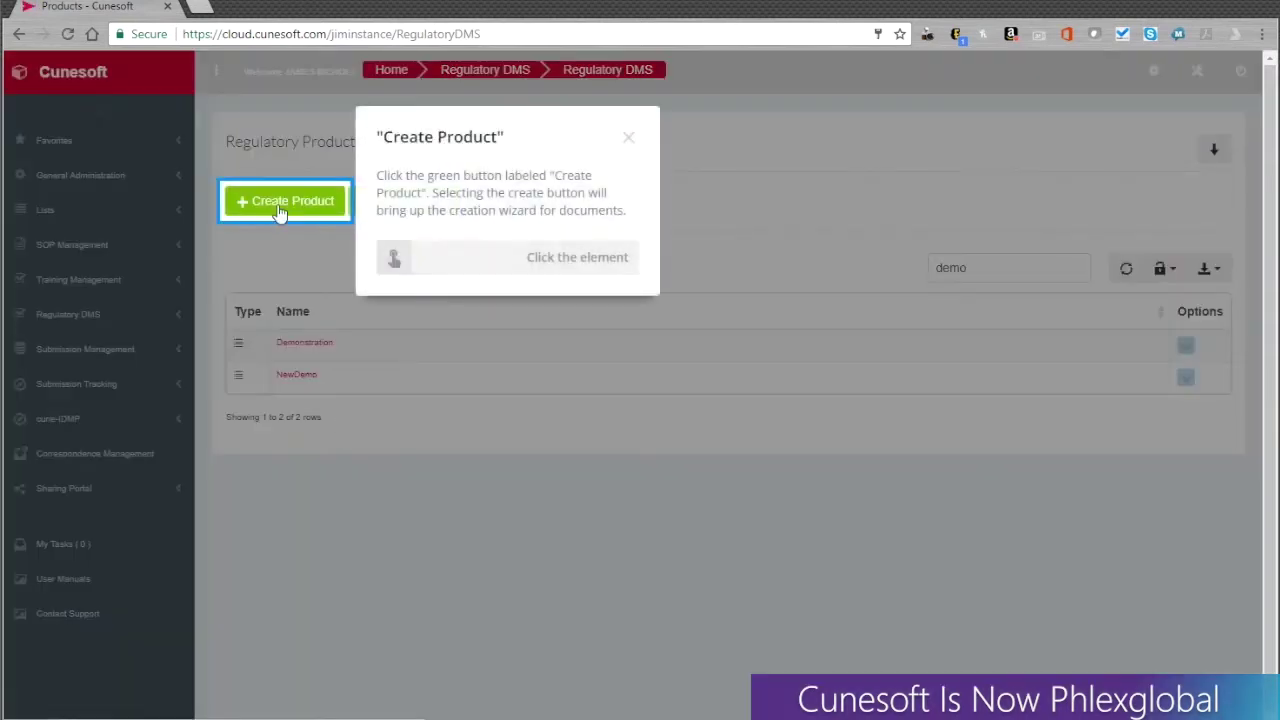
Open the form for adding a product, and quit both the guide and the form without saving.
{"action": "left_click", "coordinate": [281, 210]}
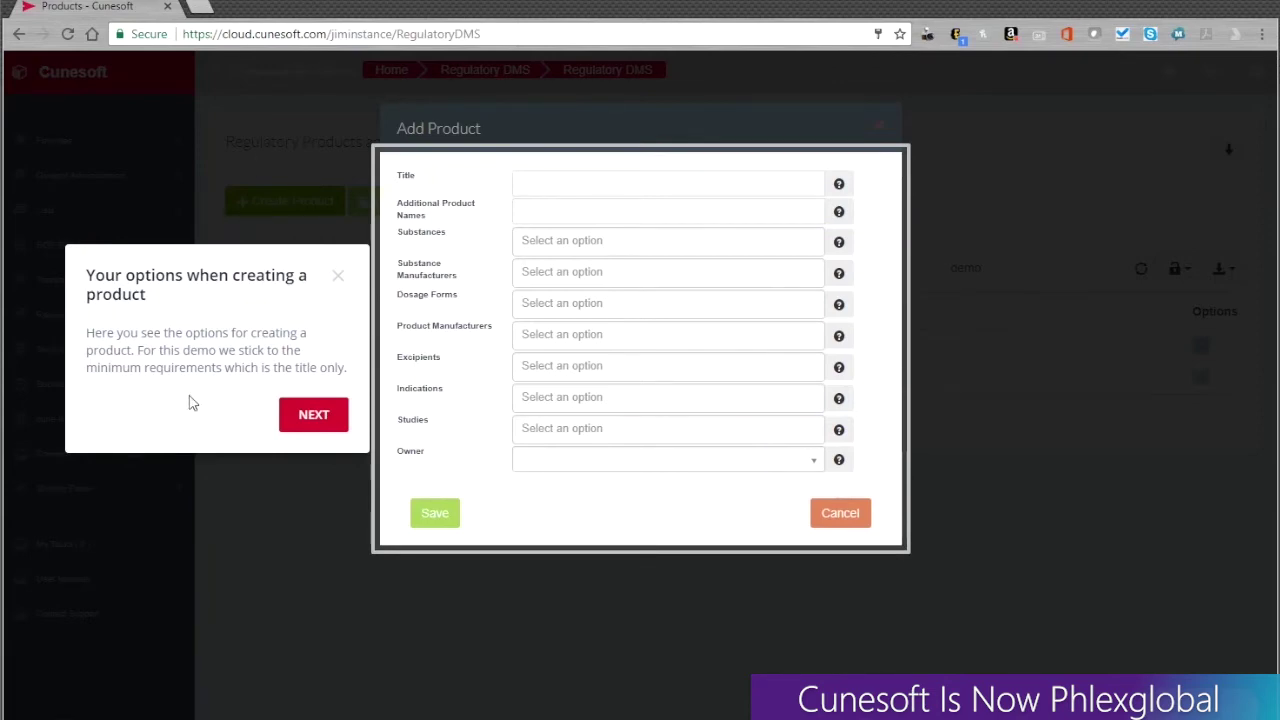
{"action": "left_click", "coordinate": [338, 277]}
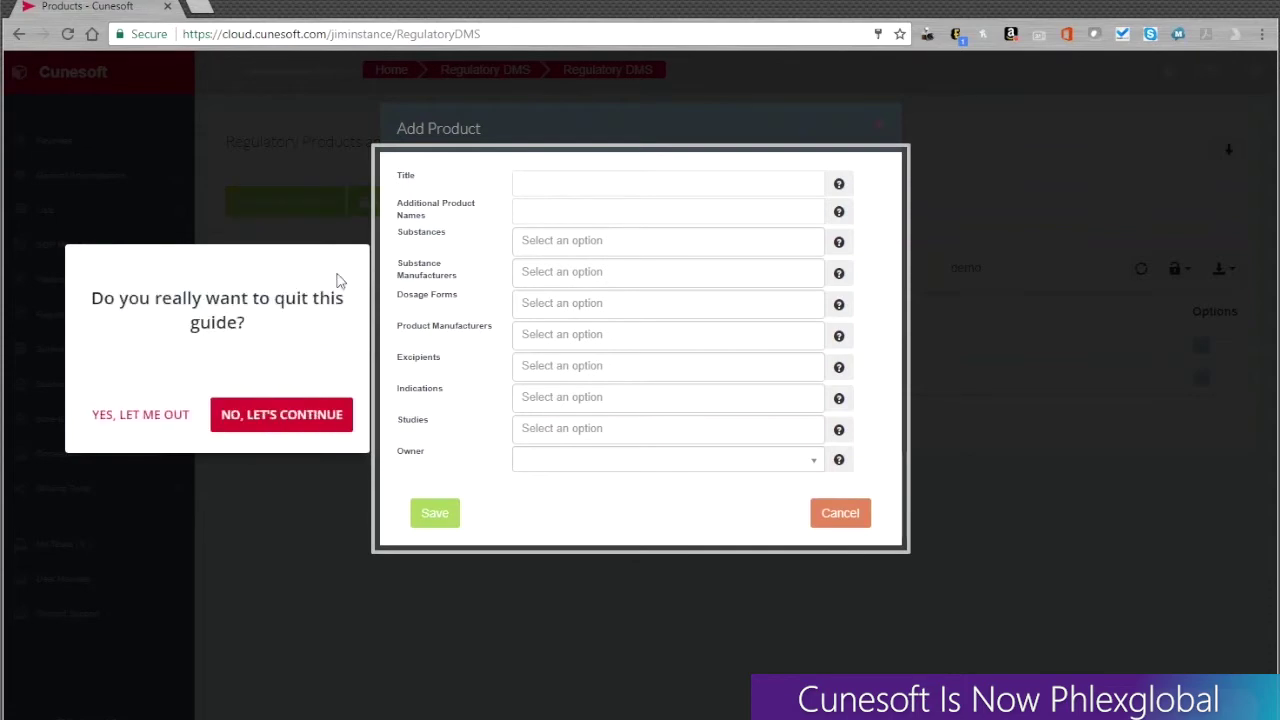
{"action": "left_click", "coordinate": [174, 424]}
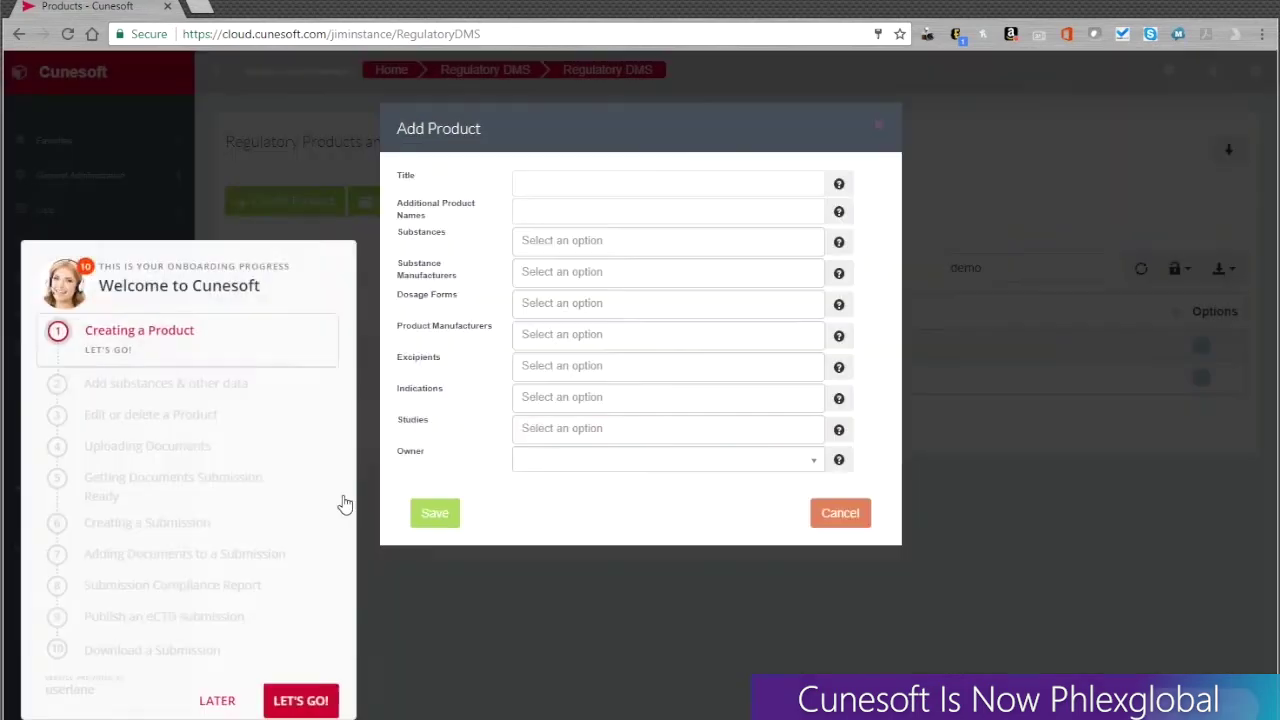
{"action": "left_click", "coordinate": [232, 690]}
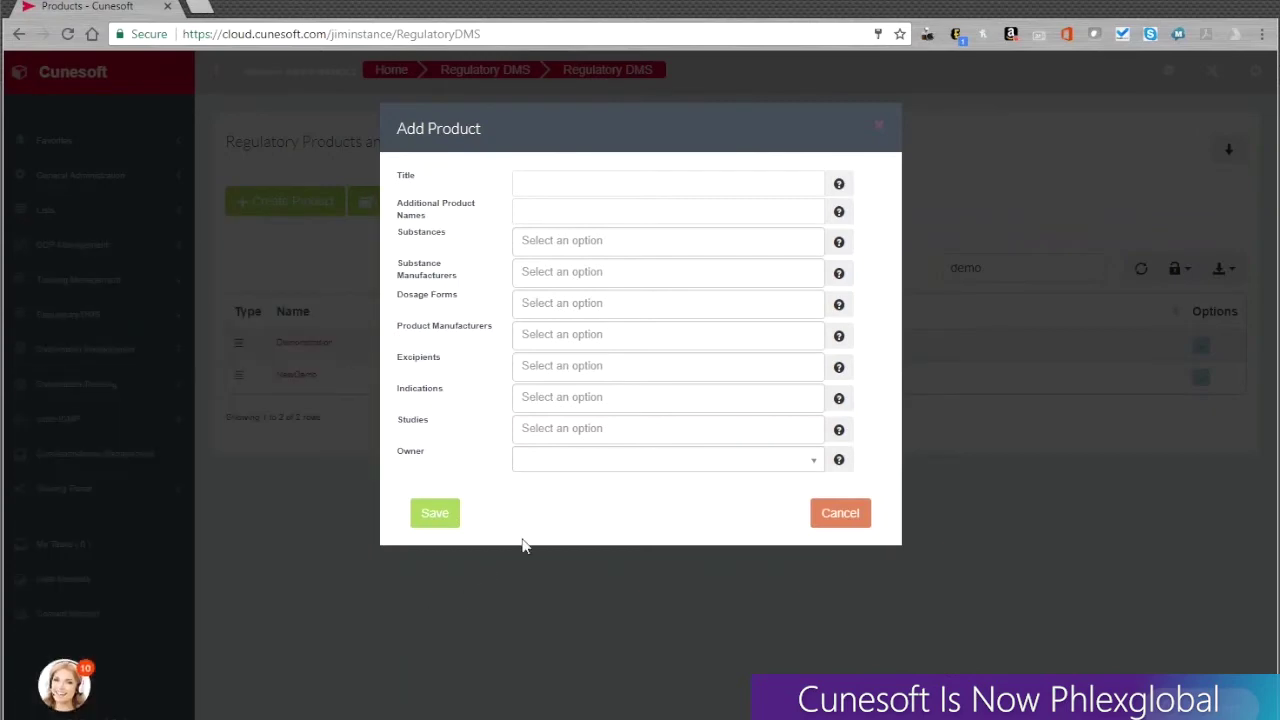
{"action": "left_click", "coordinate": [816, 518]}
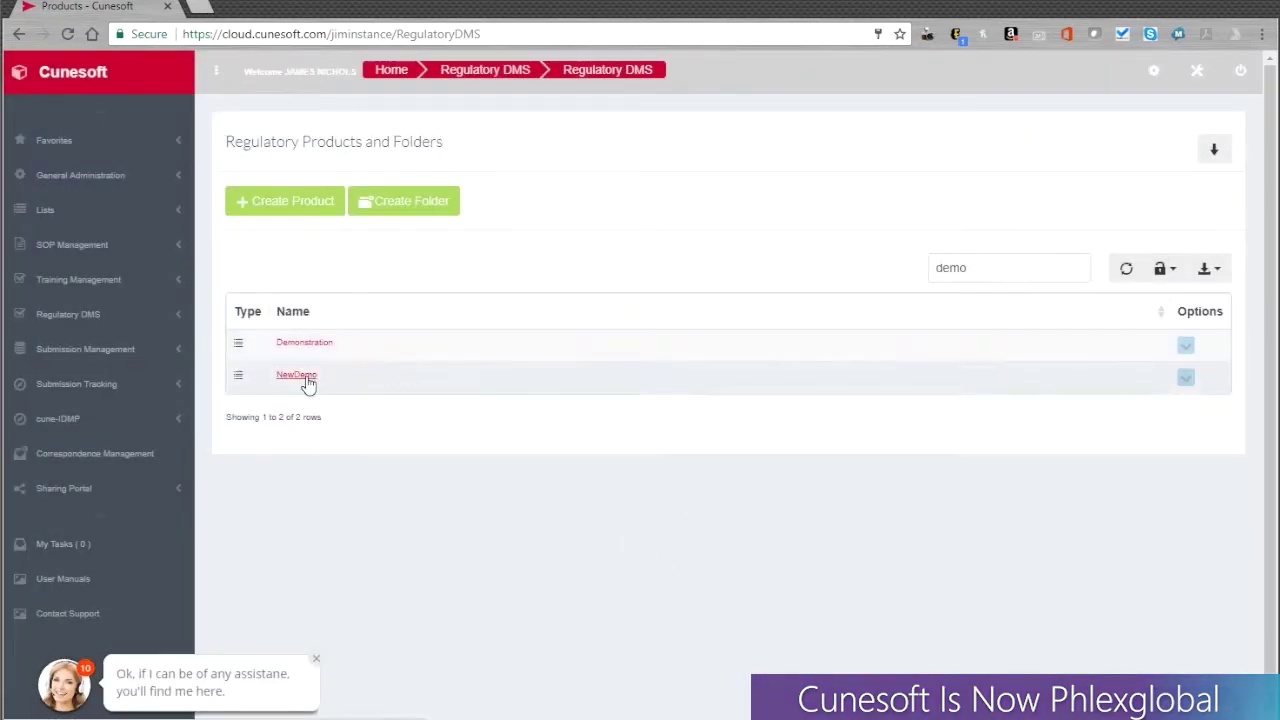
Review the NewDemo product's metadata in its edit form, save it, and open the product's document folders.
{"action": "left_click", "coordinate": [1185, 378]}
{"action": "left_click", "coordinate": [1097, 405]}
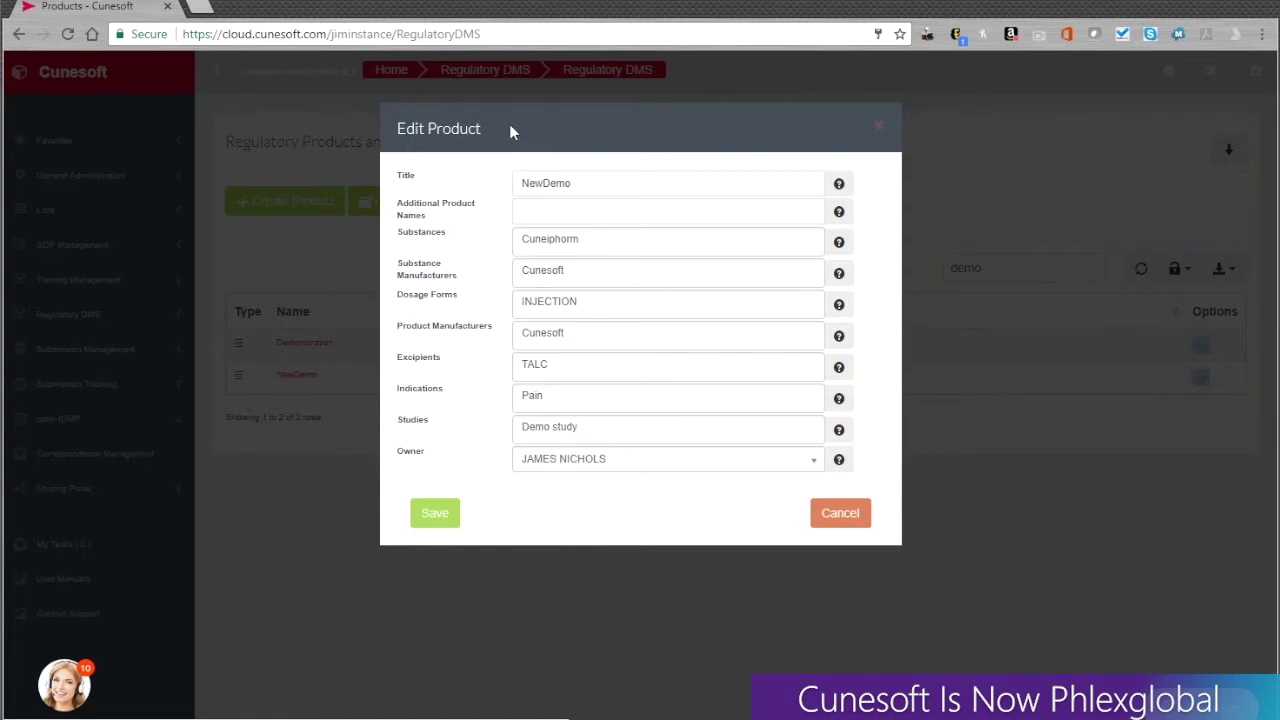
{"action": "left_click", "coordinate": [440, 520]}
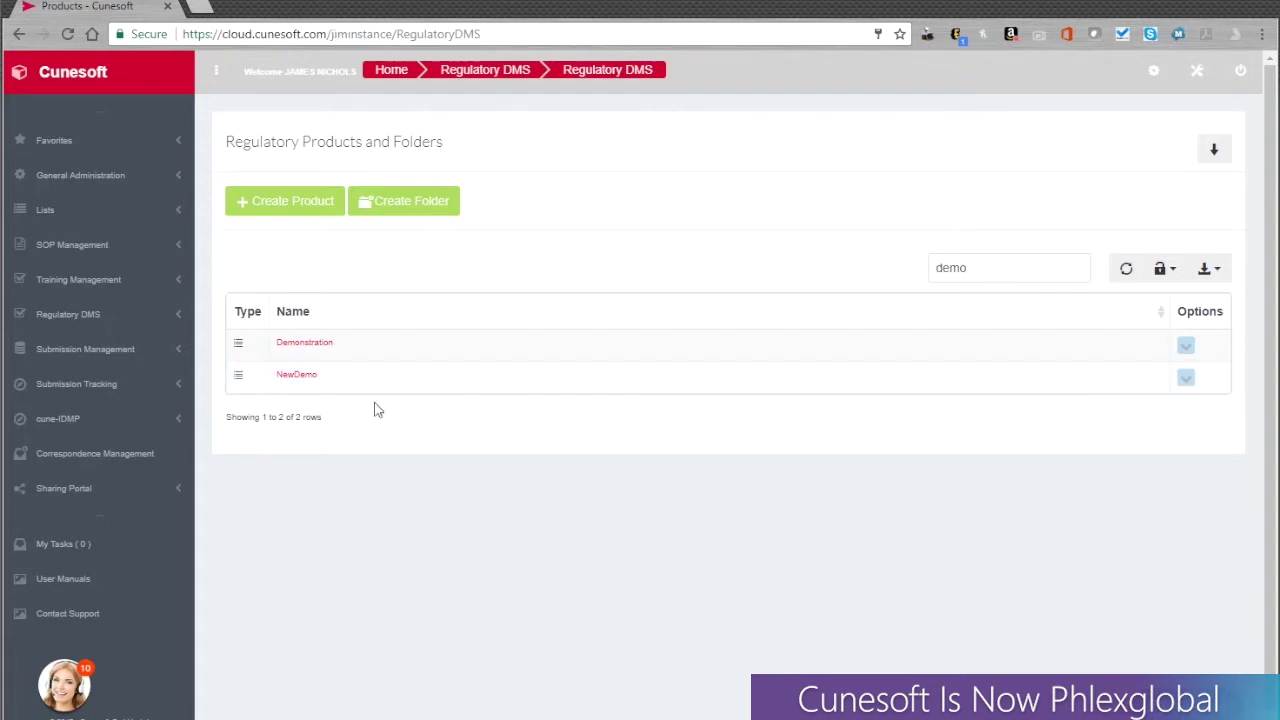
{"action": "left_click", "coordinate": [298, 376]}
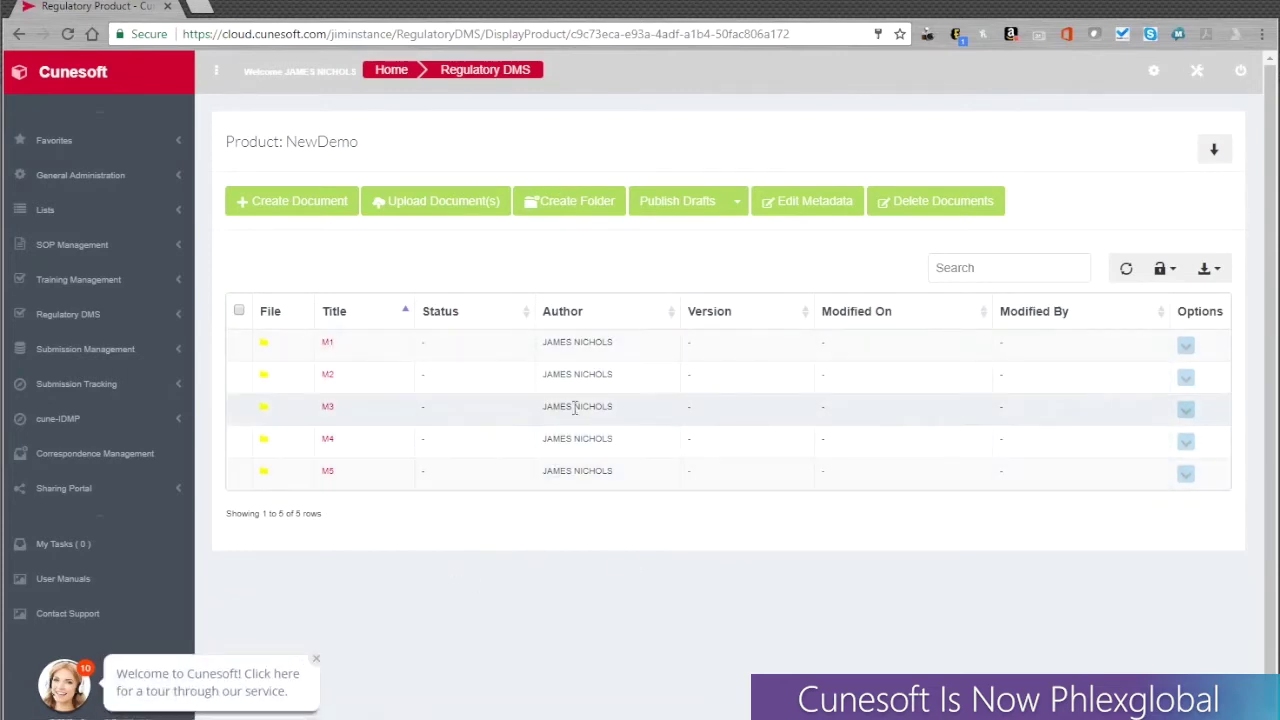
Start a new planned submission in My Submissions and title it NewDemo 444555 NDA.
{"action": "left_click", "coordinate": [106, 348]}
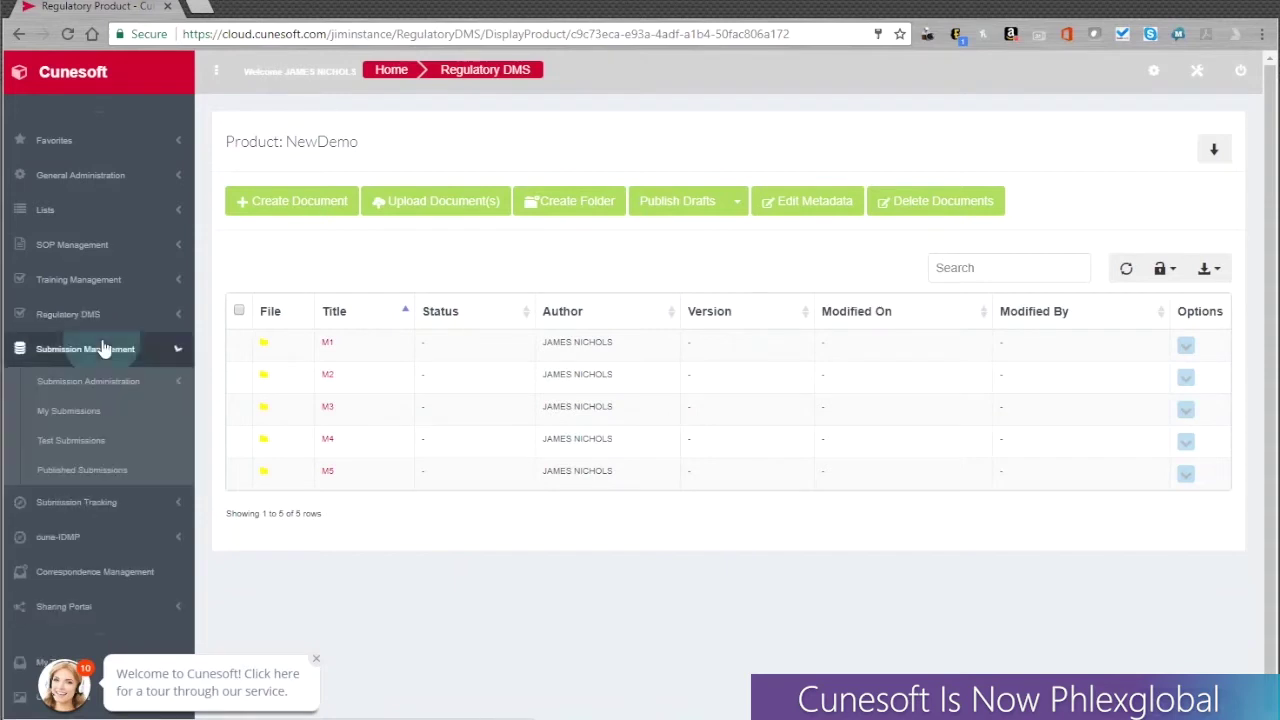
{"action": "left_click", "coordinate": [95, 415]}
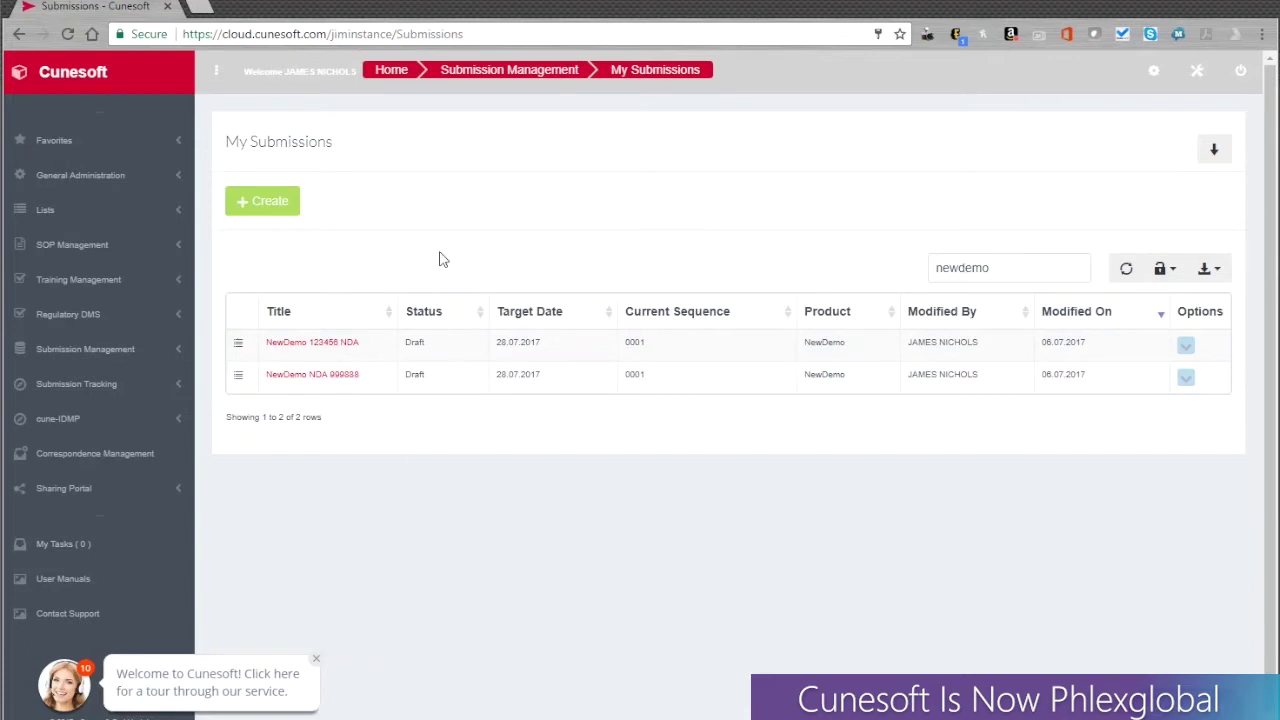
{"action": "left_click", "coordinate": [262, 201]}
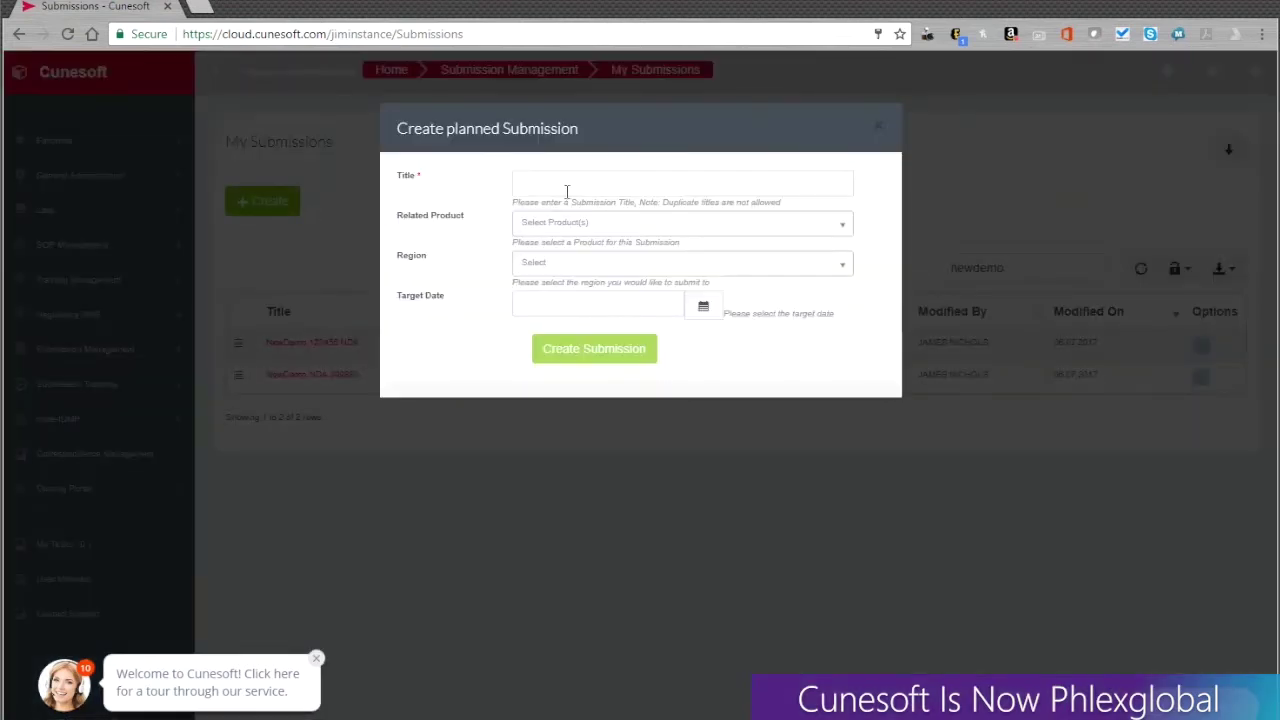
{"action": "left_click", "coordinate": [574, 184]}
{"action": "type", "text": "NewD"}
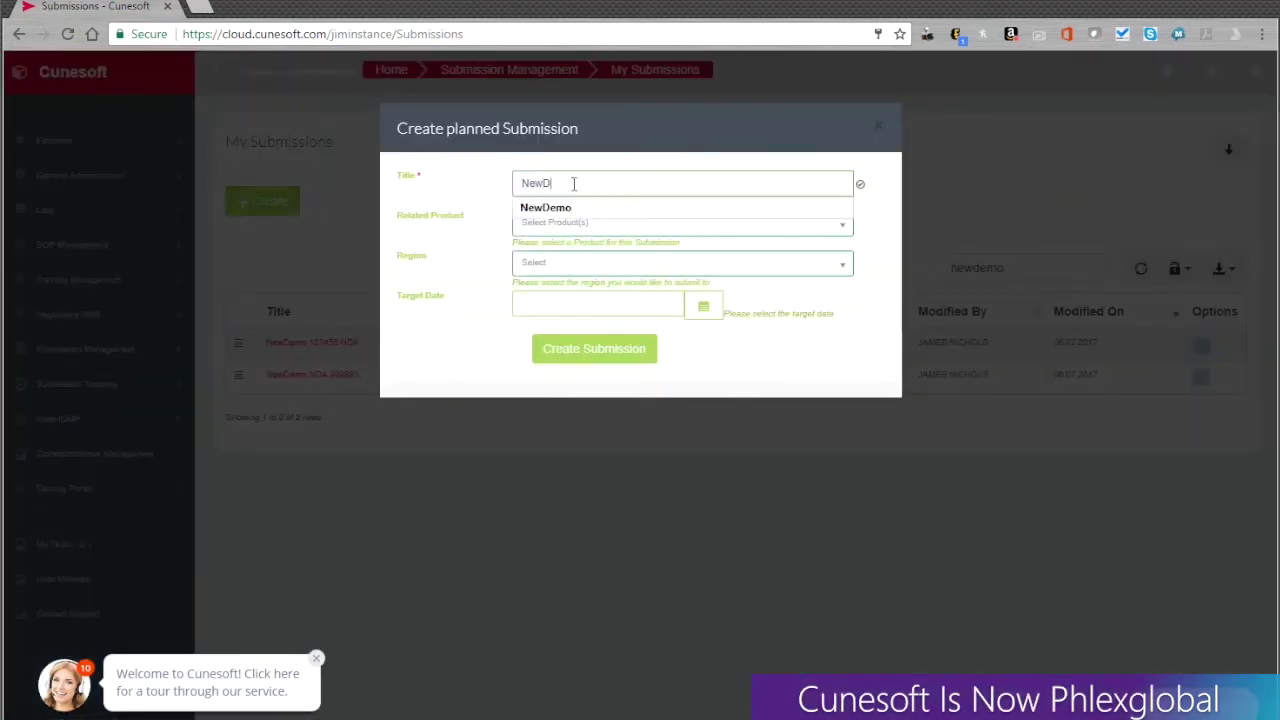
{"action": "type", "text": "emo 444555"}
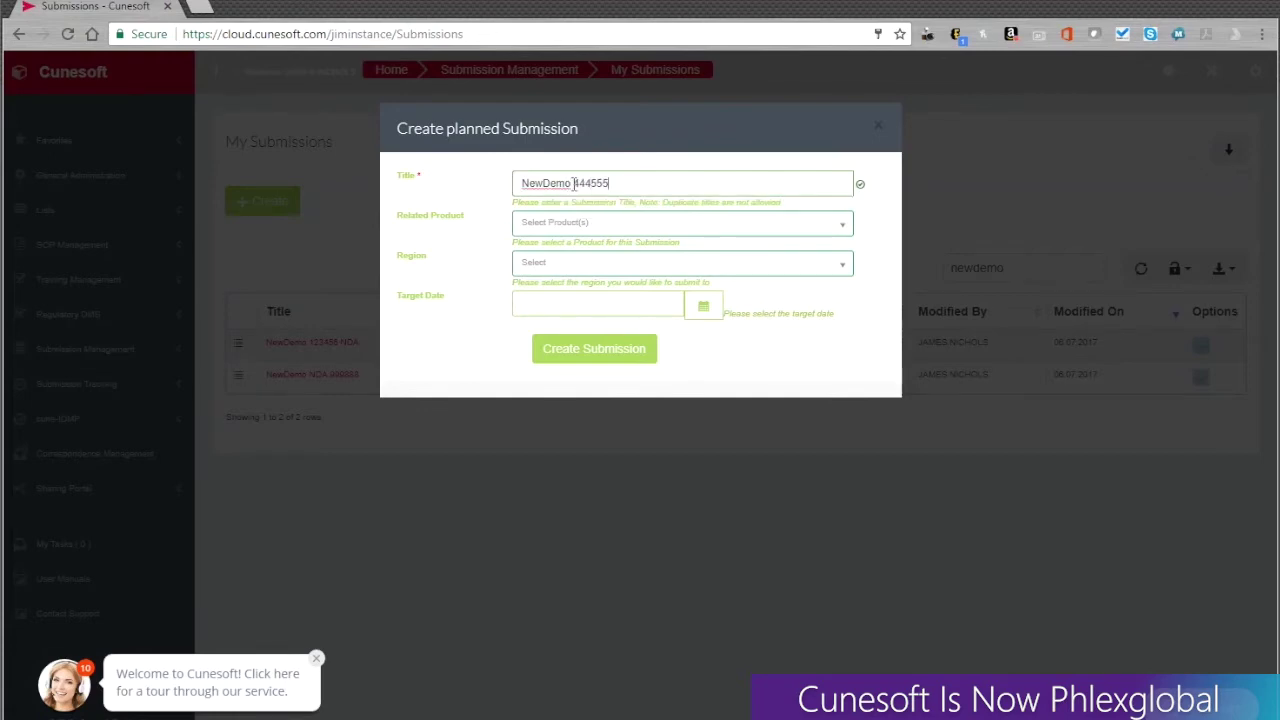
{"action": "type", "text": " NDA"}
{"action": "key", "text": "Tab"}
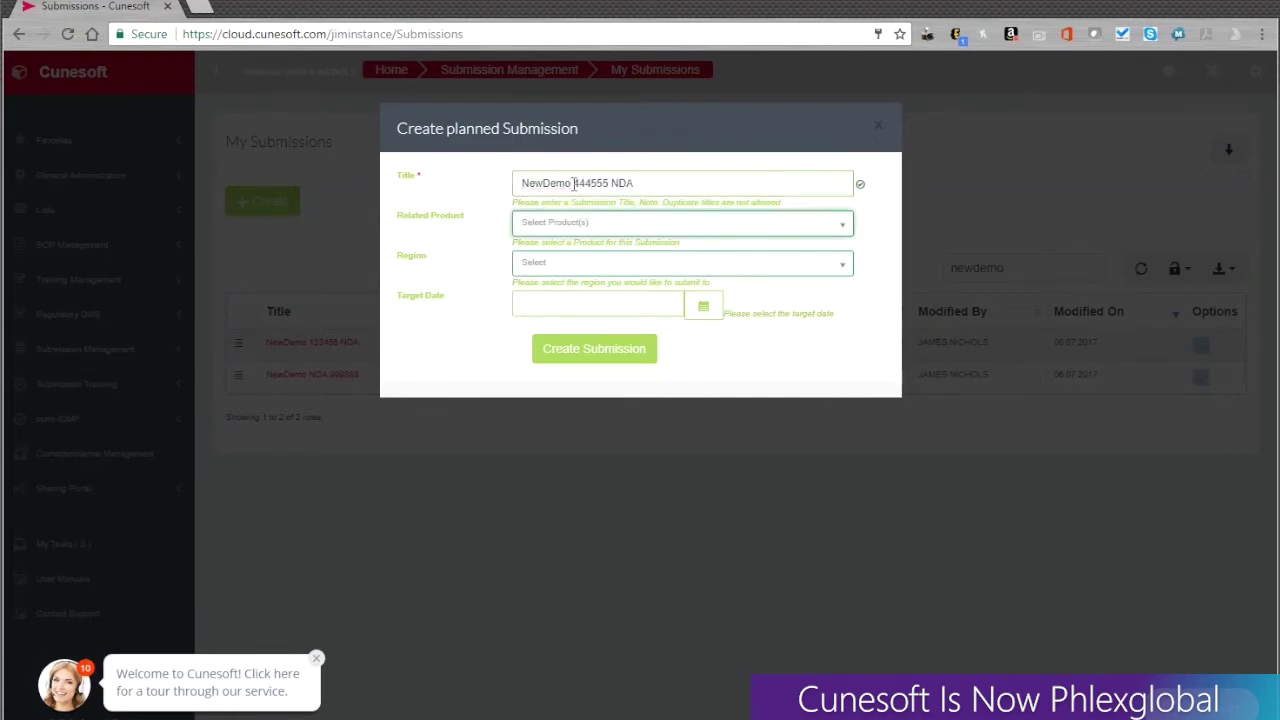
Set the related product to NewDemo, the region to United States and the target date to 28.07.2017, and create the submission.
{"action": "left_click", "coordinate": [609, 224]}
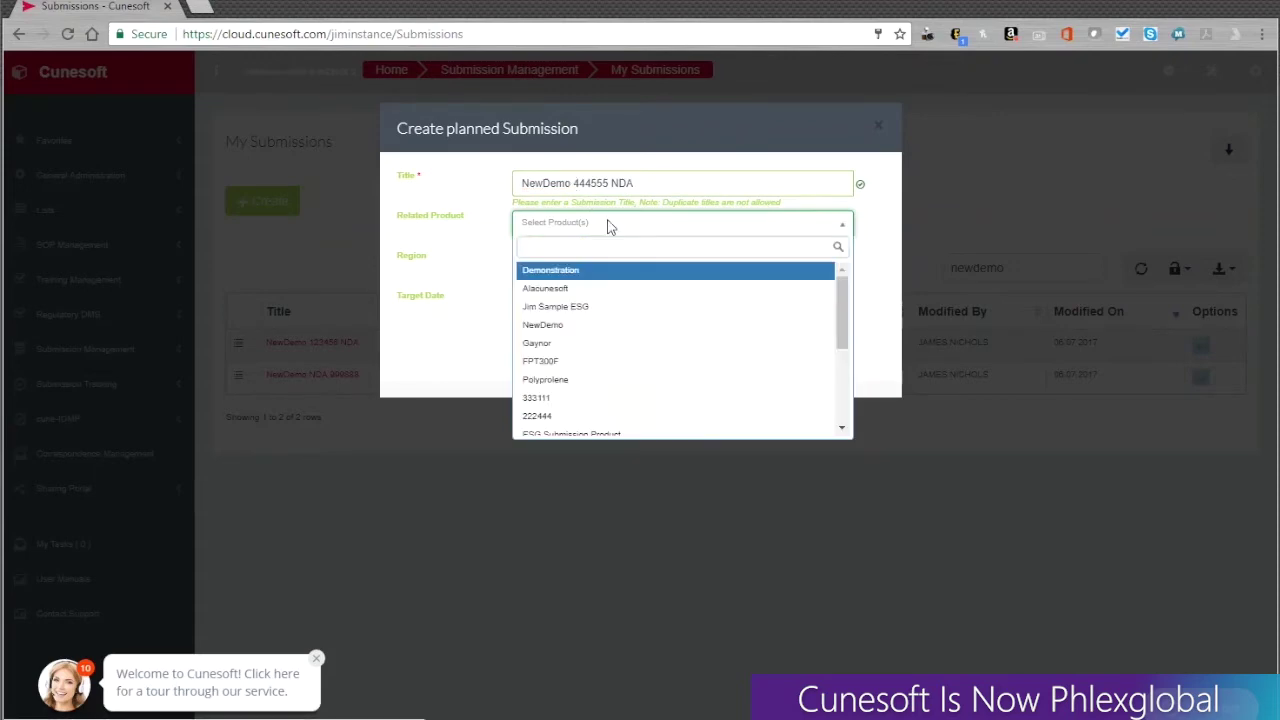
{"action": "left_click", "coordinate": [591, 324]}
{"action": "left_click", "coordinate": [577, 325]}
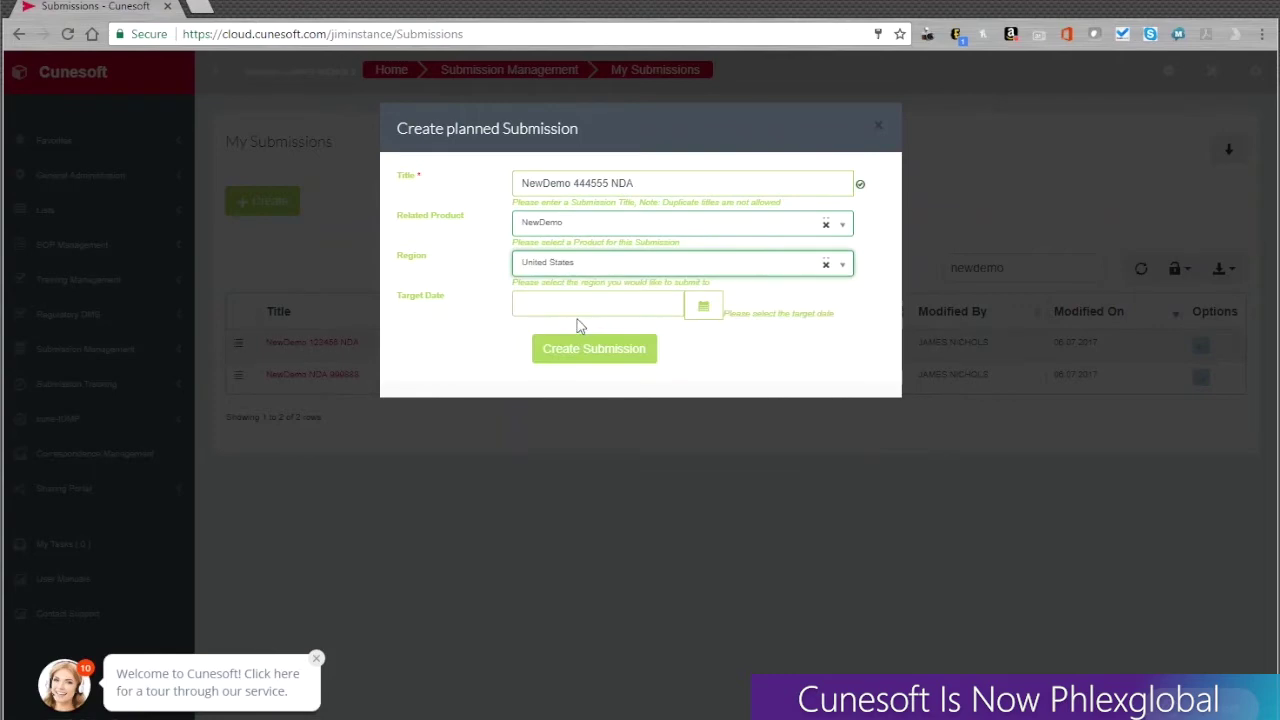
{"action": "left_click", "coordinate": [597, 315]}
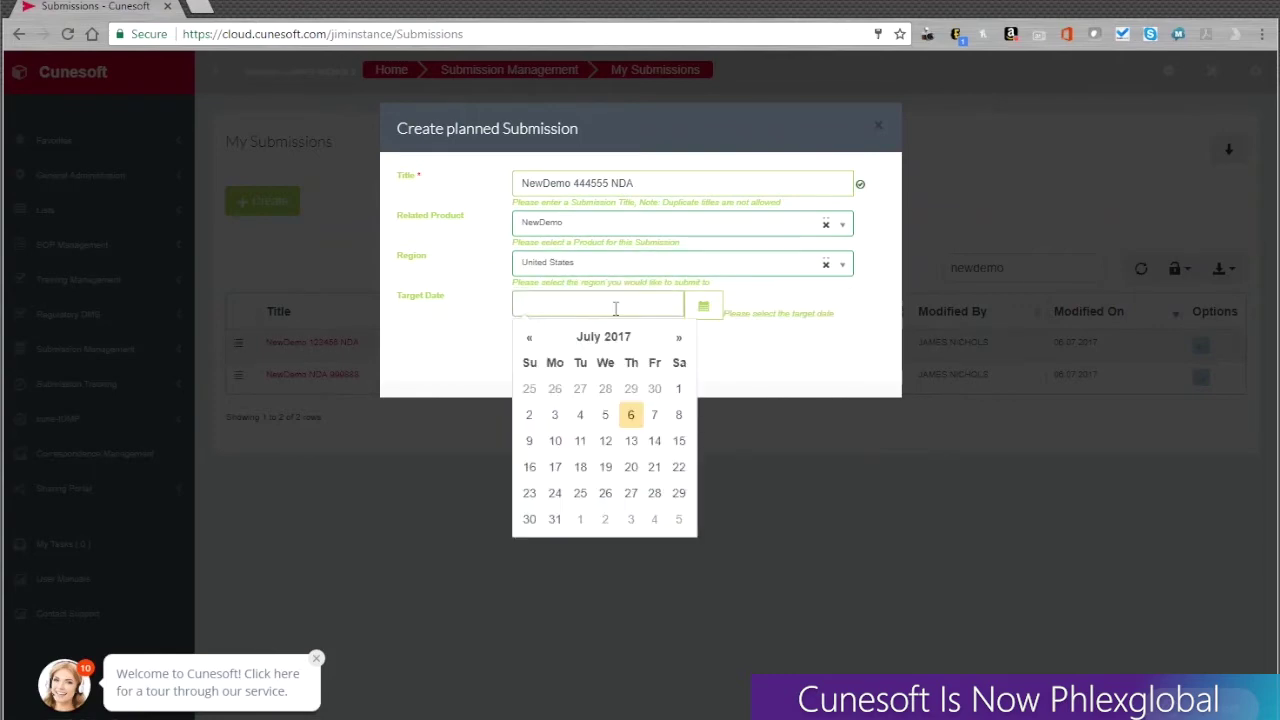
{"action": "left_click", "coordinate": [655, 500]}
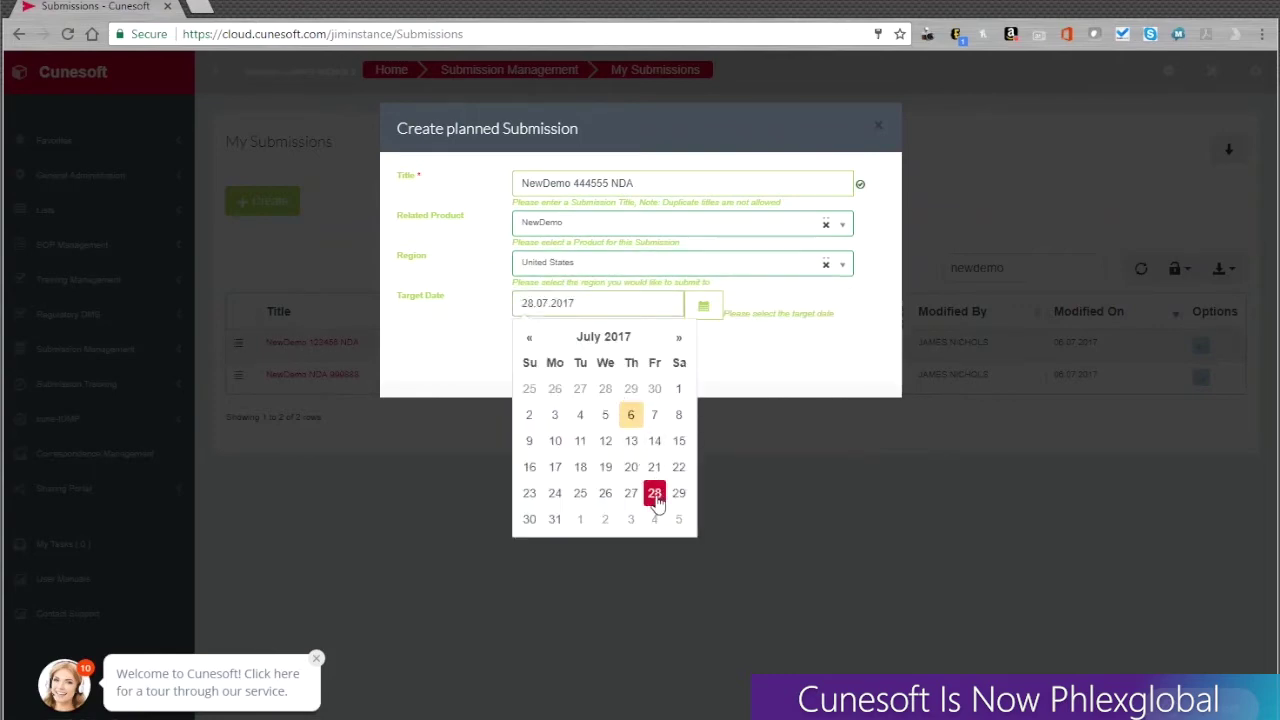
{"action": "left_click", "coordinate": [791, 355]}
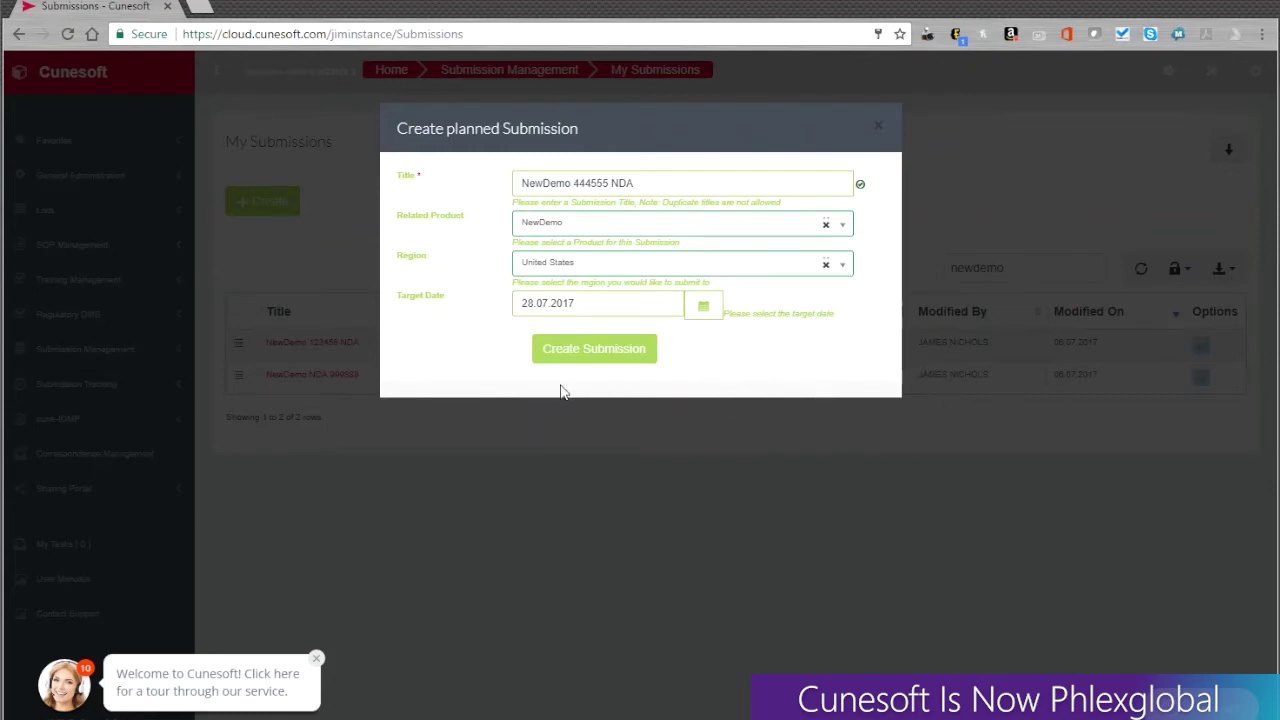
{"action": "left_click", "coordinate": [592, 352]}
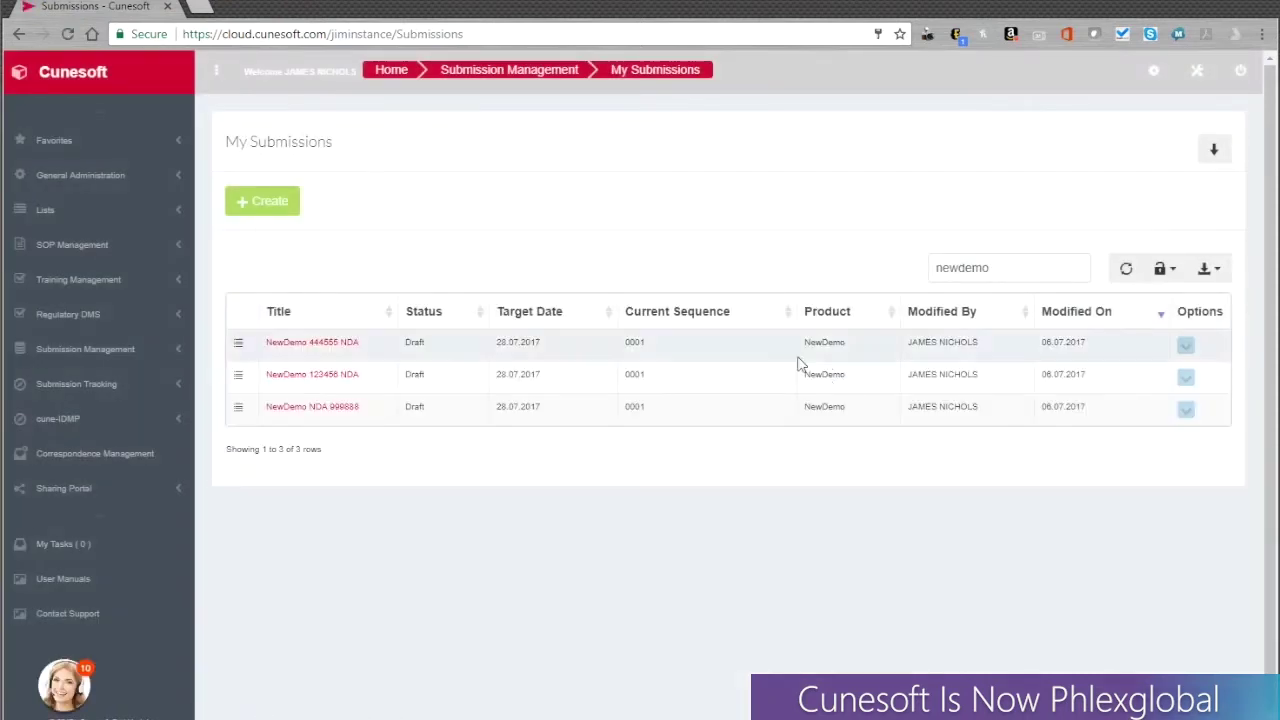
Open the NewDemo 444555 NDA submission in the editor and look through its available product documents.
{"action": "left_click", "coordinate": [323, 345]}
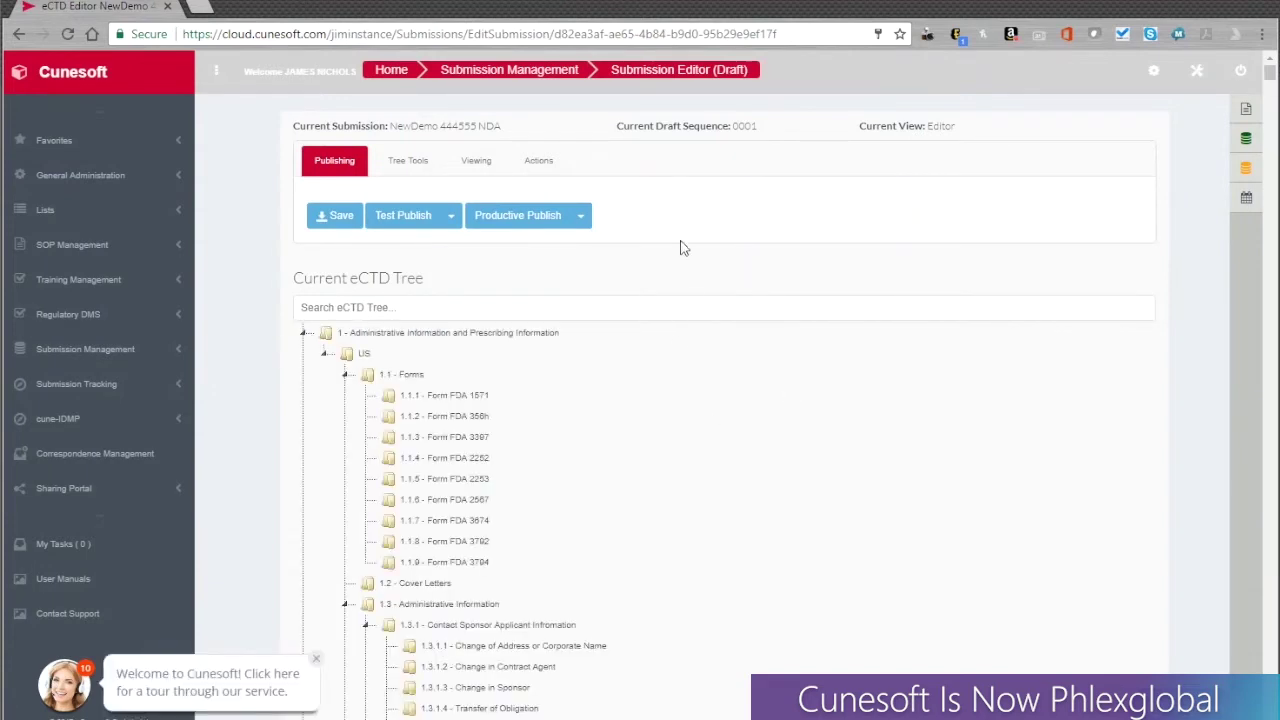
{"action": "left_click", "coordinate": [303, 333]}
{"action": "left_click", "coordinate": [1246, 110]}
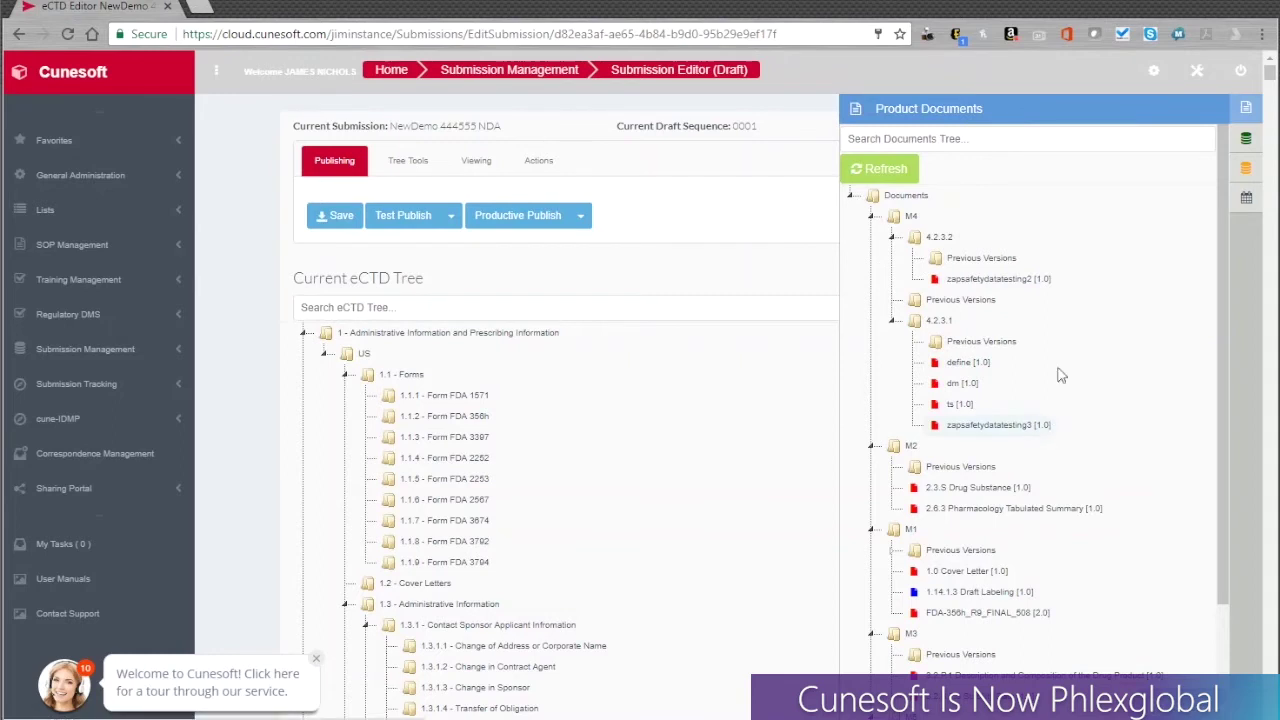
{"action": "left_click", "coordinate": [1249, 117]}
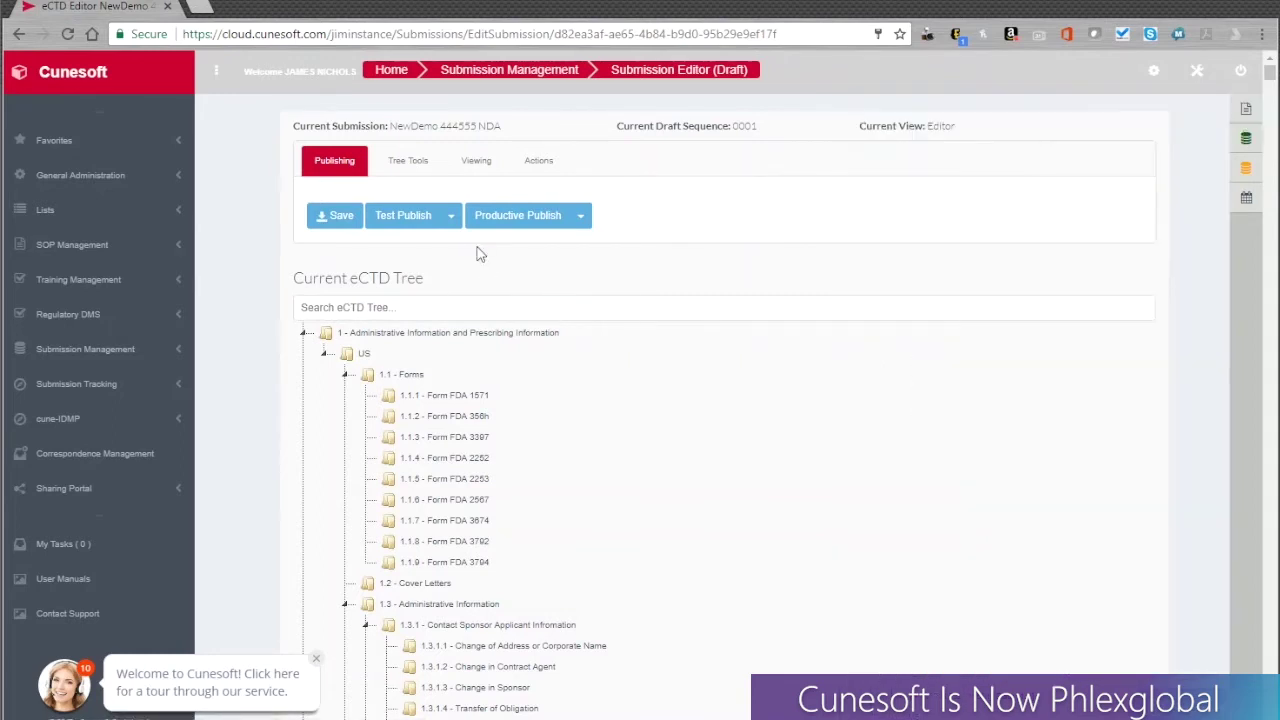
Autocompile the product documents into the submission's eCTD tree.
{"action": "left_click", "coordinate": [420, 163]}
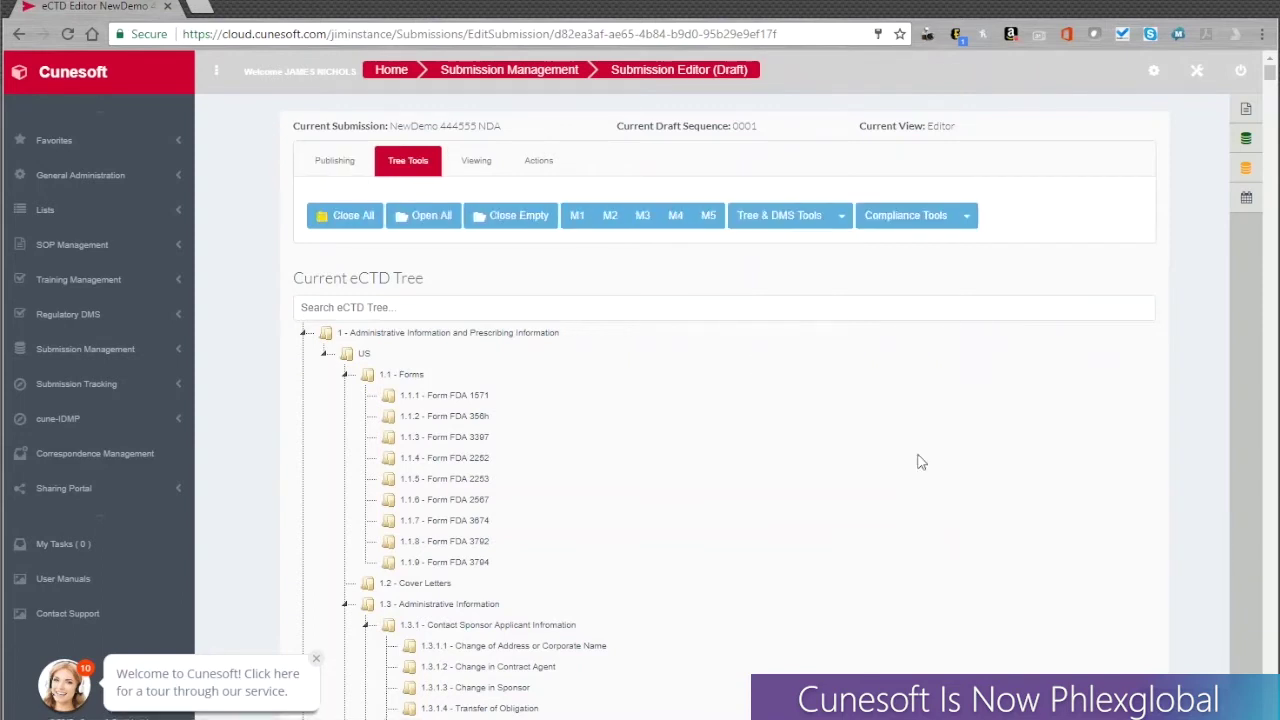
{"action": "left_click", "coordinate": [844, 218]}
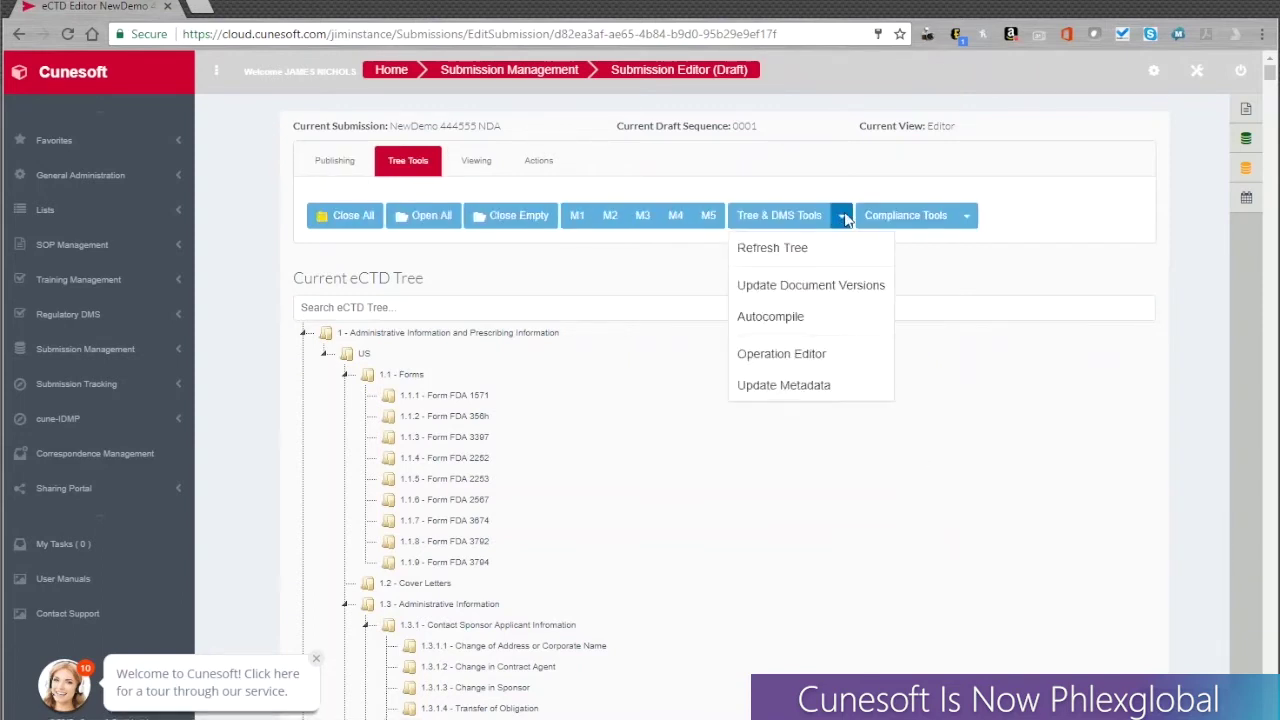
{"action": "left_click", "coordinate": [813, 318]}
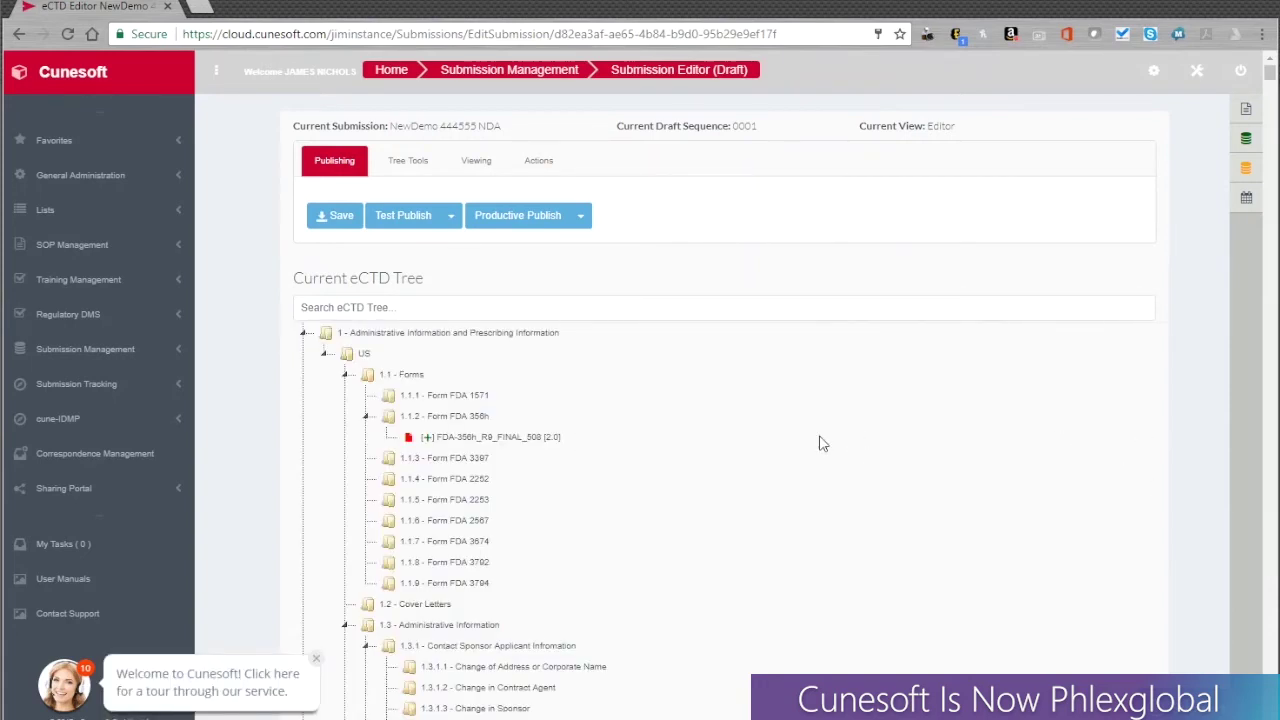
Collapse the empty folders of the eCTD tree and check where the documents were placed in modules 1 and 3.
{"action": "left_click", "coordinate": [405, 162]}
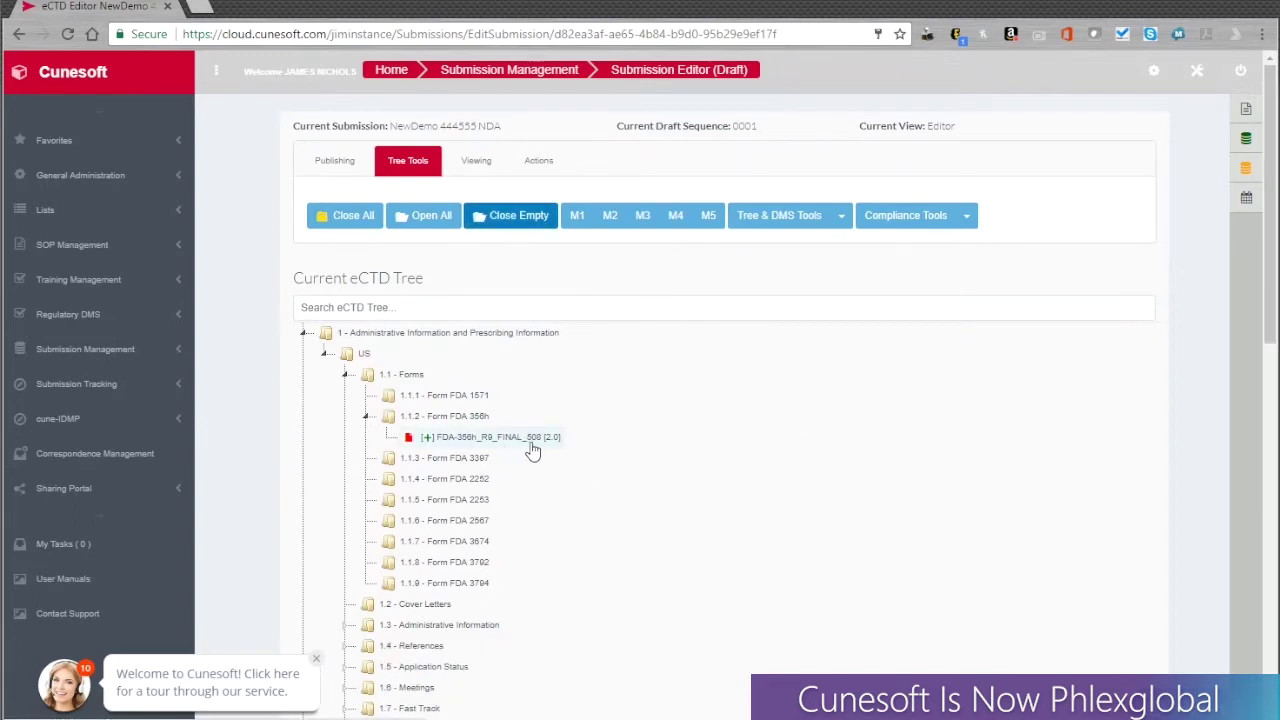
{"action": "scroll", "coordinate": [485, 436], "scroll_direction": "down", "scroll_amount": 4}
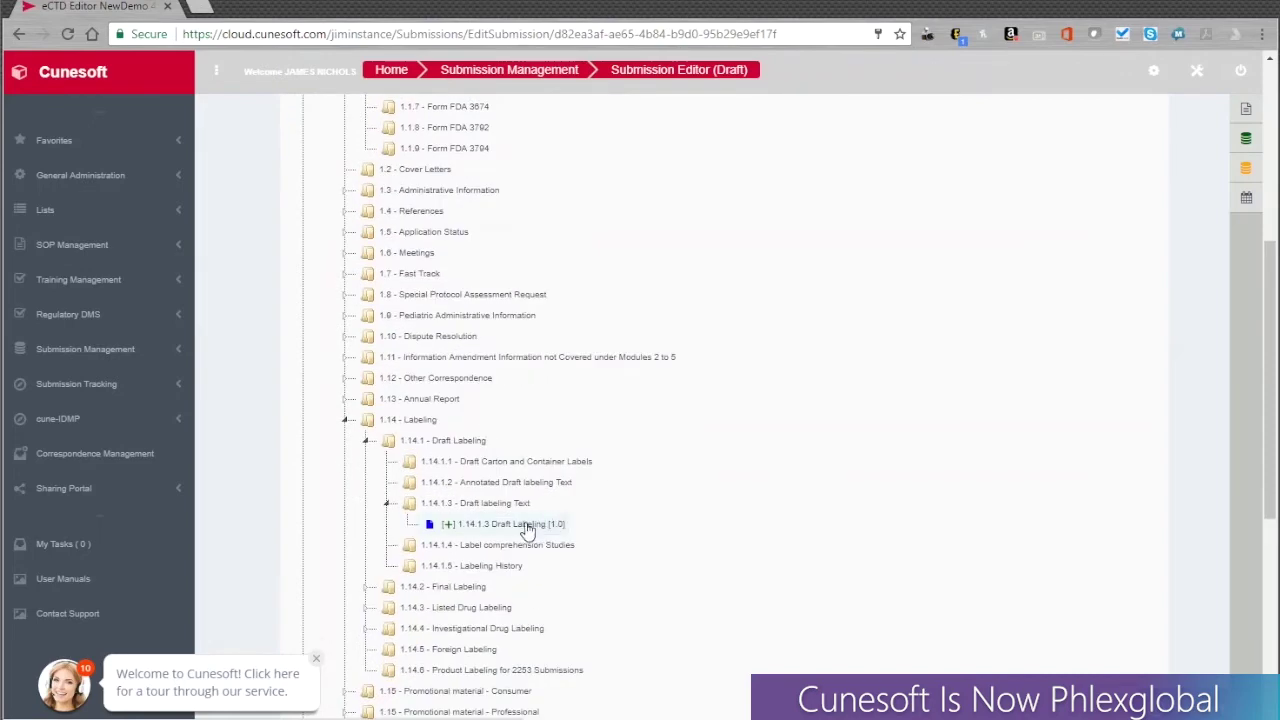
{"action": "scroll", "coordinate": [571, 437], "scroll_direction": "down", "scroll_amount": 5}
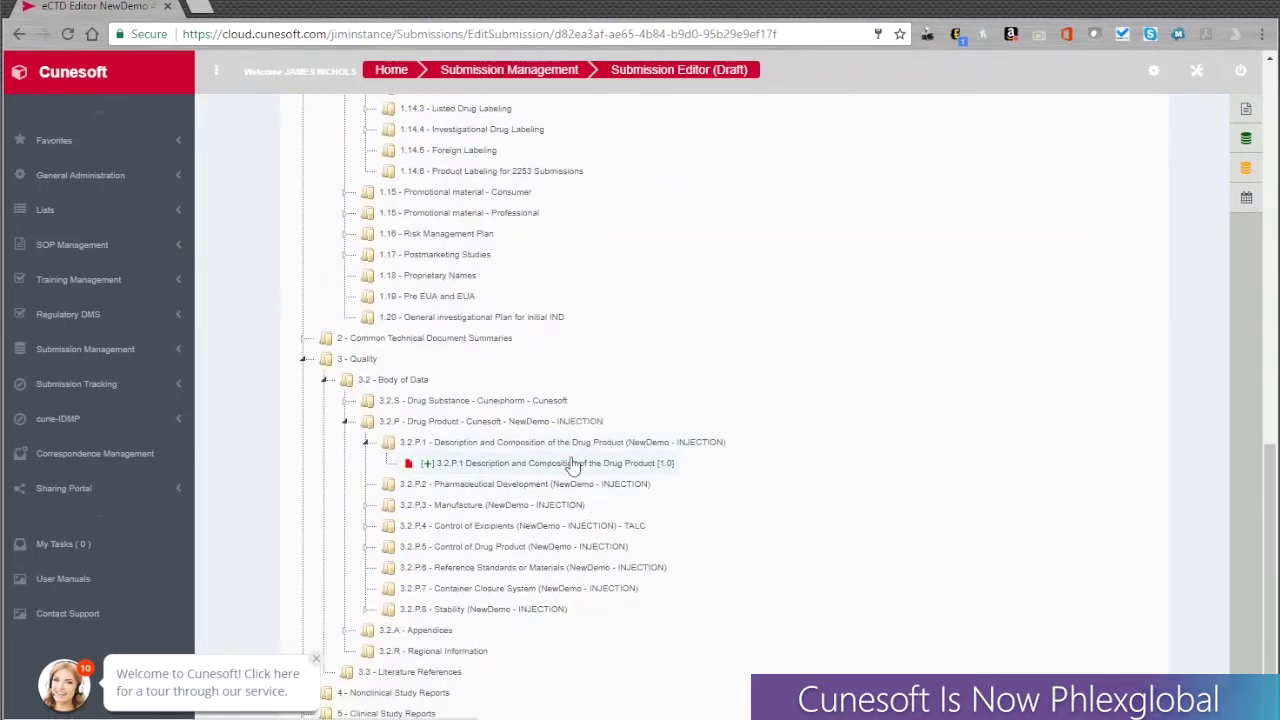
{"action": "scroll", "coordinate": [535, 473], "scroll_direction": "up", "scroll_amount": 8}
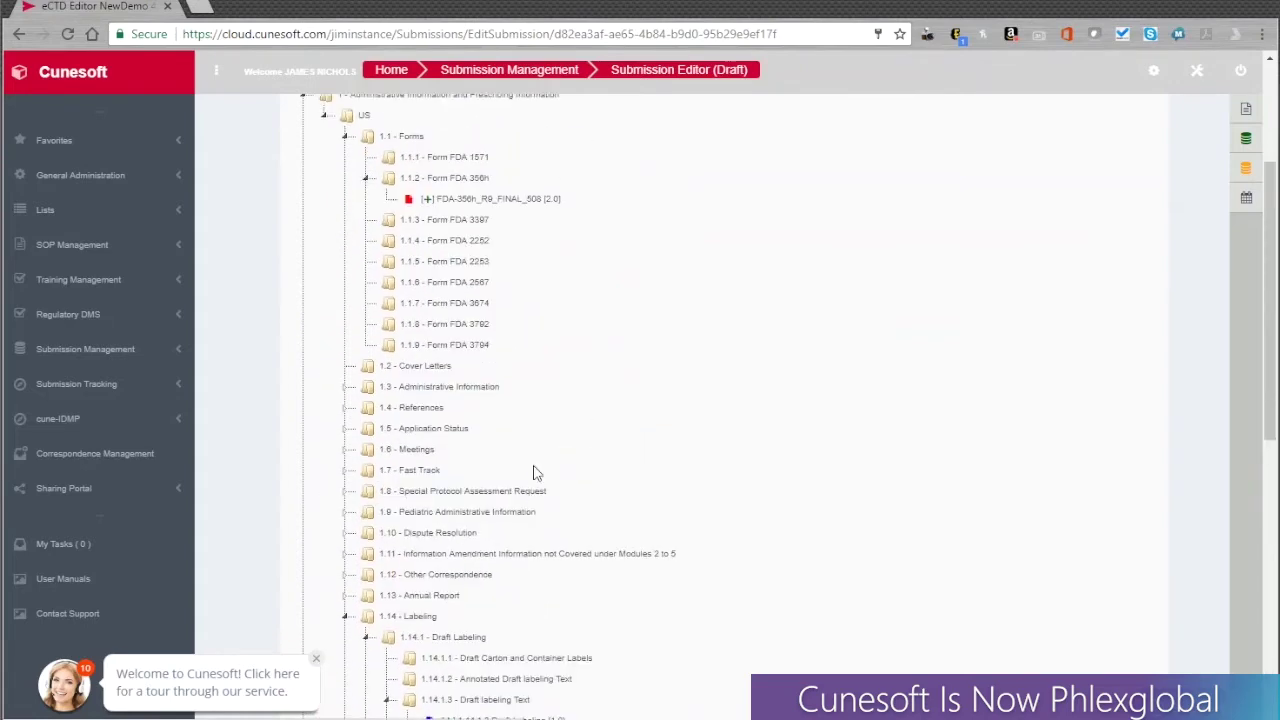
Expand the whole eCTD tree and place the 1.0 Cover Letter product document in folder 1.2 - Cover Letters.
{"action": "left_click", "coordinate": [422, 217]}
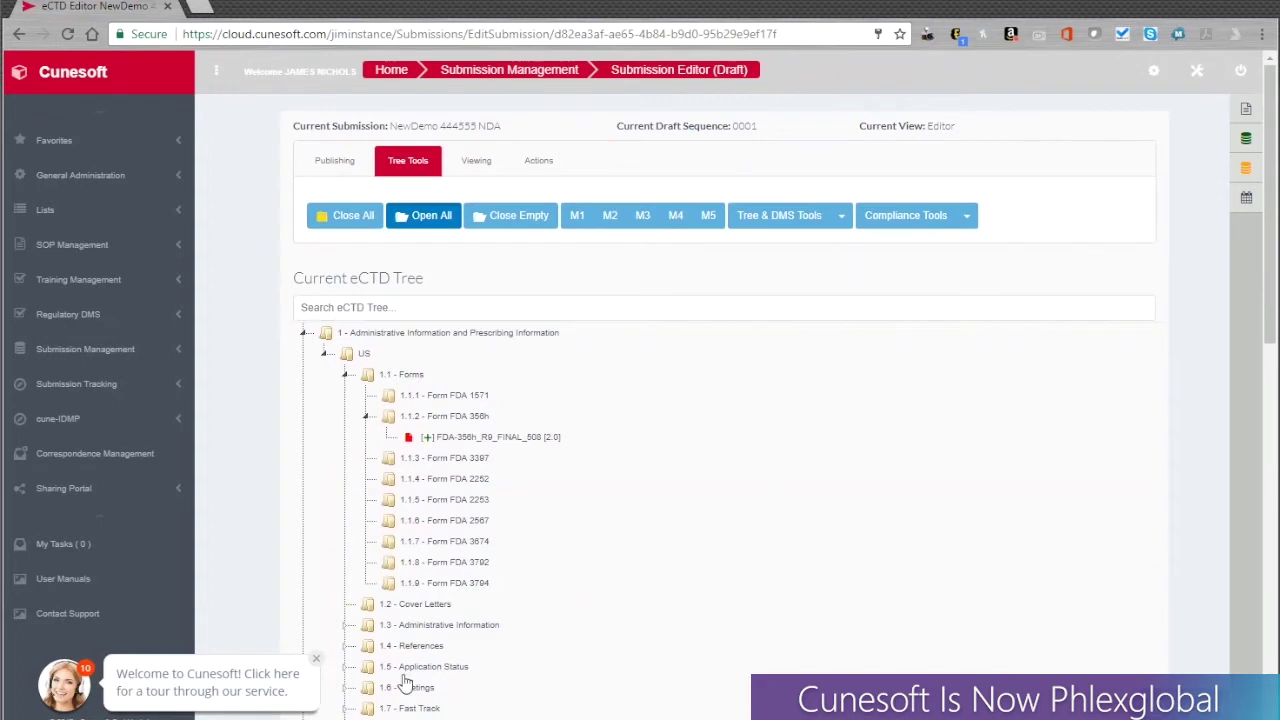
{"action": "left_click", "coordinate": [1246, 112]}
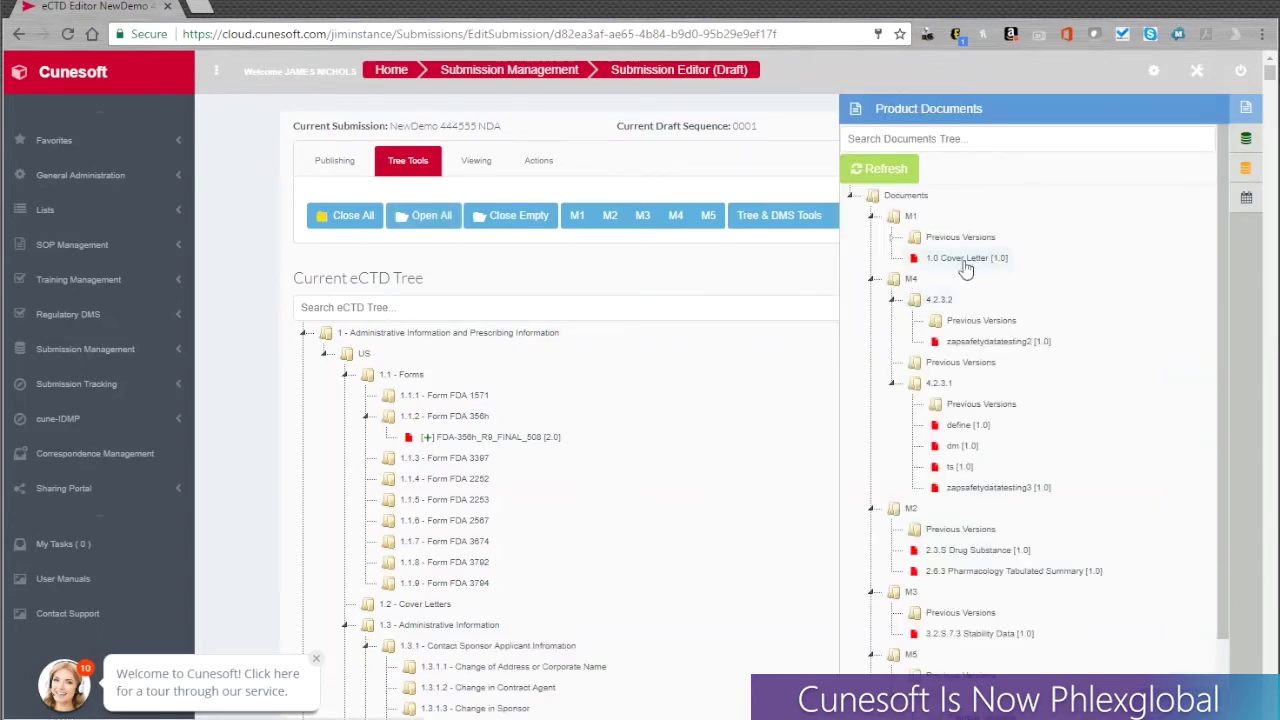
{"action": "left_click_drag", "start_coordinate": [964, 260], "coordinate": [432, 610]}
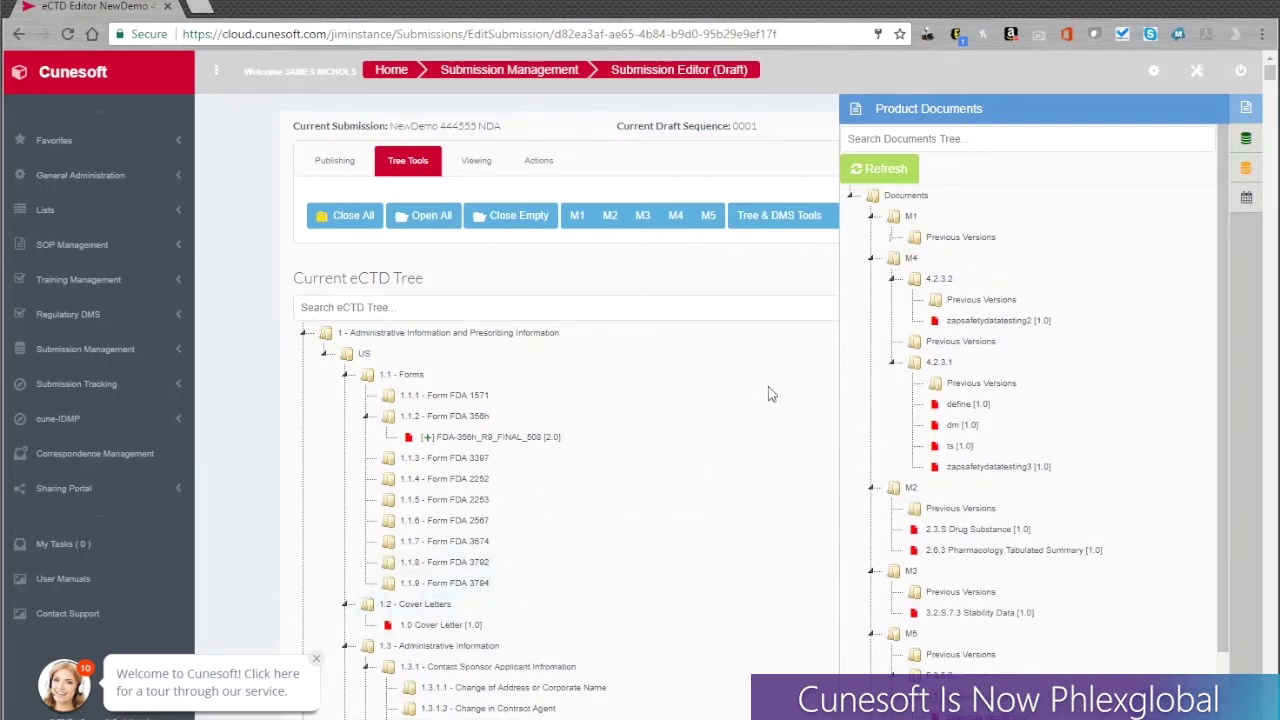
Place 2.3.S Drug Substance and 2.6.3 Pharmacology Tabulated Summary in their matching module 2 folders of the eCTD tree.
{"action": "left_click", "coordinate": [868, 216]}
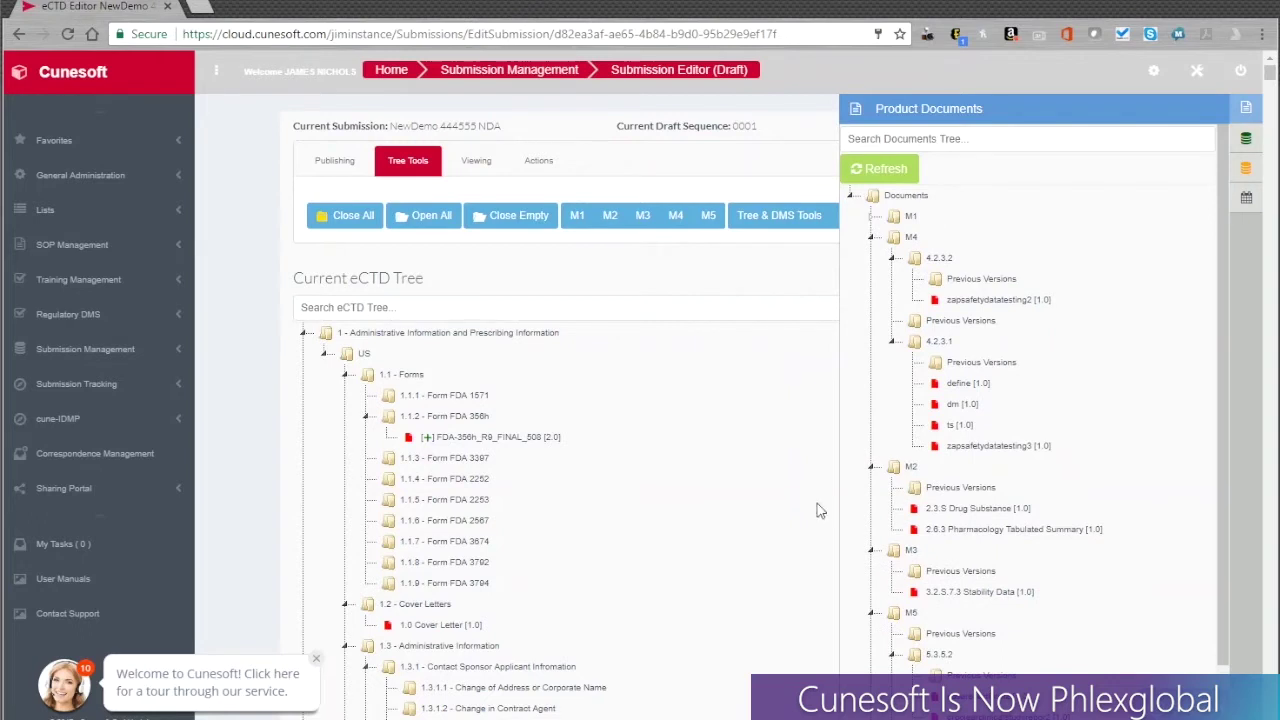
{"action": "left_click", "coordinate": [870, 237]}
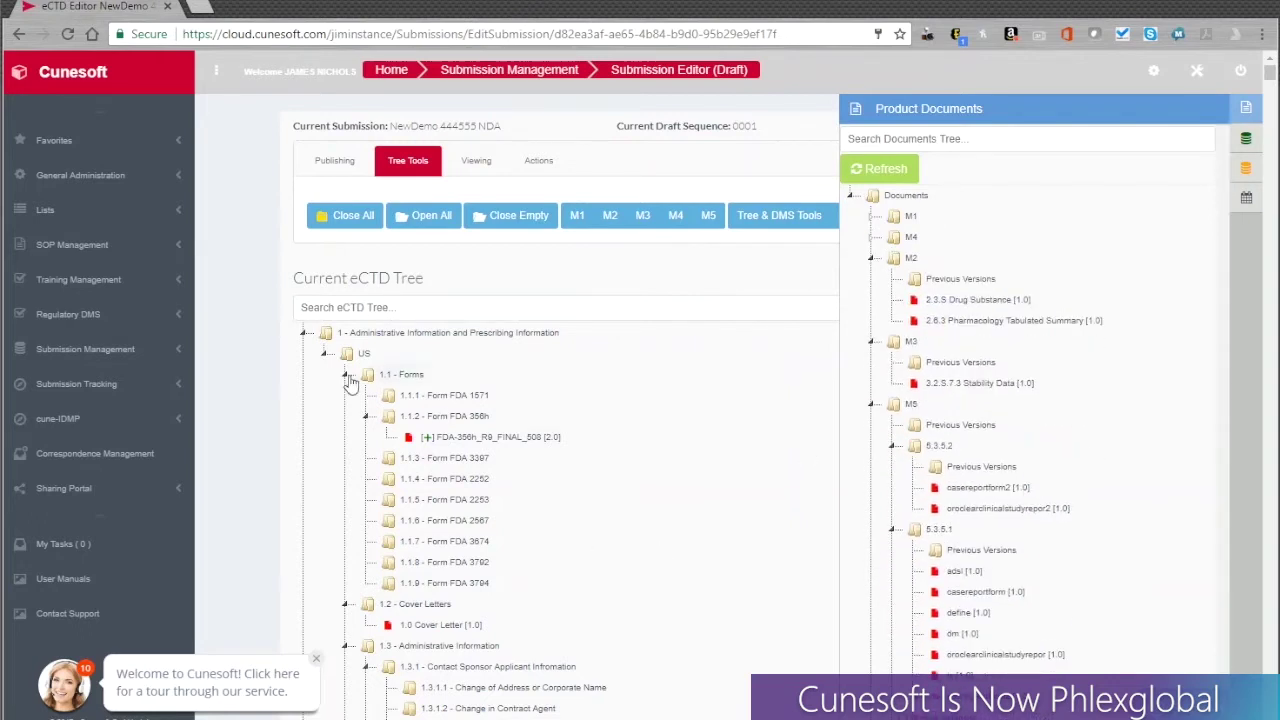
{"action": "left_click", "coordinate": [304, 334]}
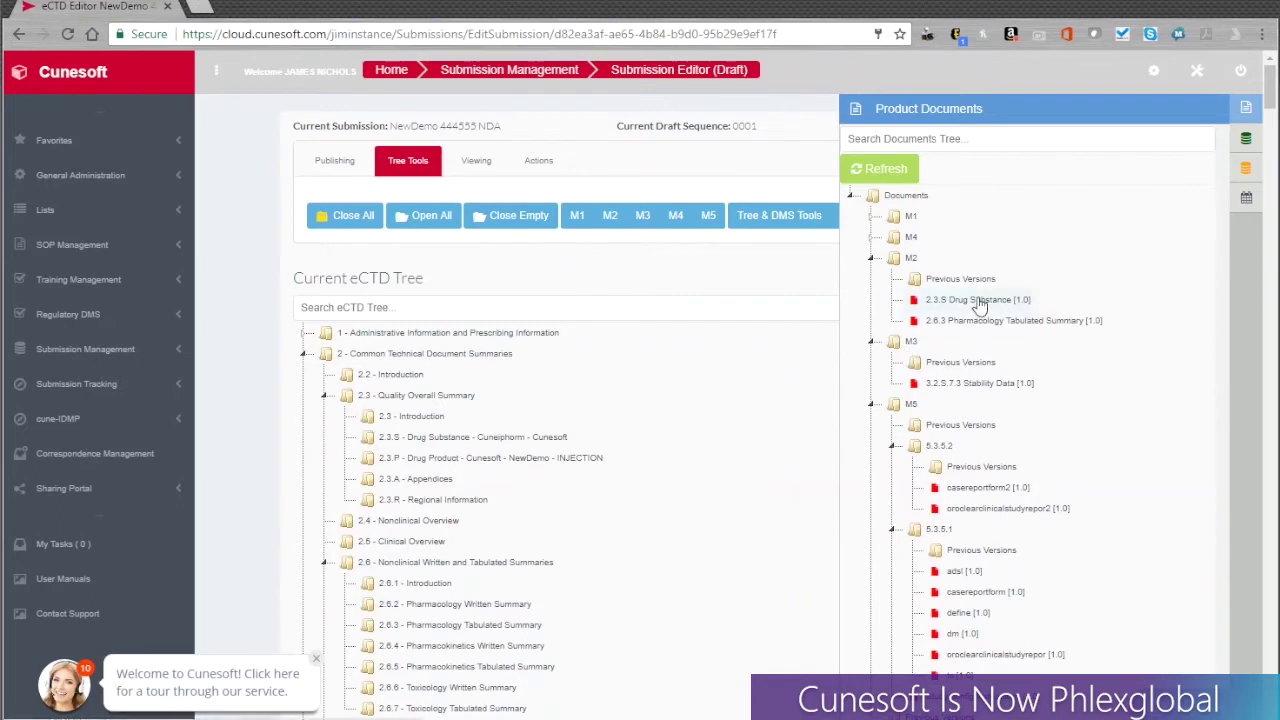
{"action": "left_click_drag", "start_coordinate": [978, 305], "coordinate": [528, 447]}
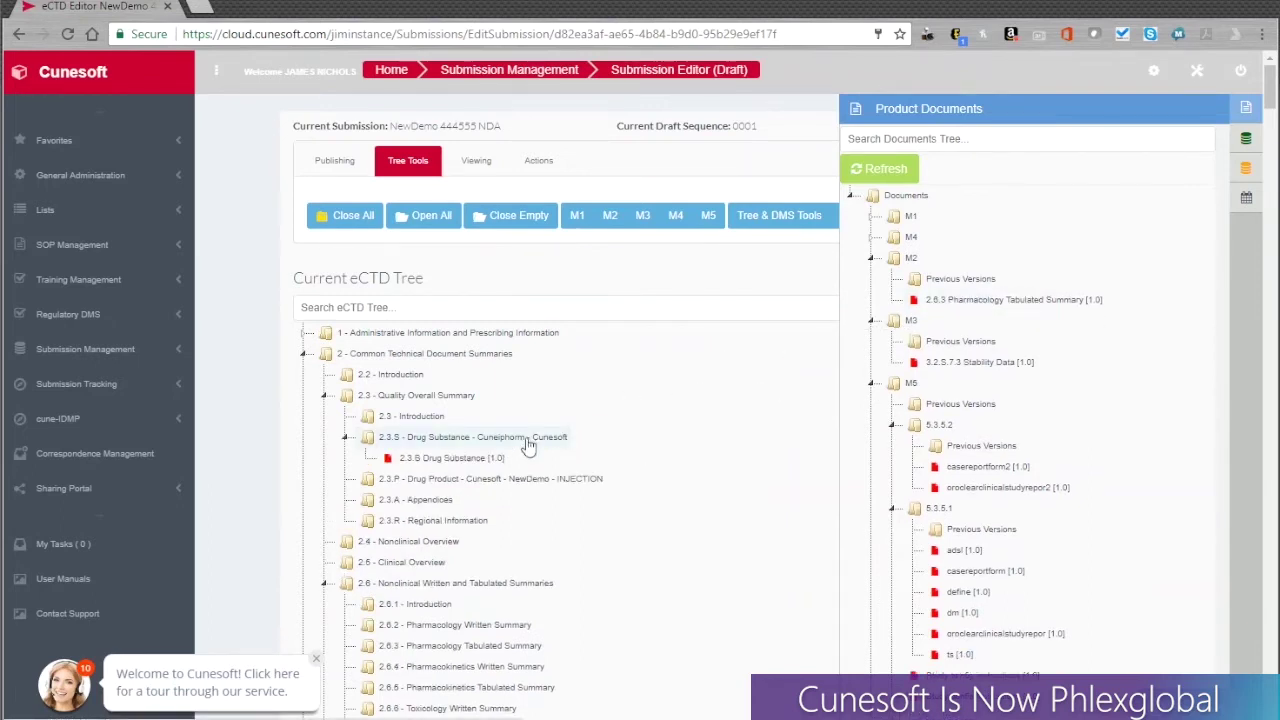
{"action": "scroll", "coordinate": [827, 397], "scroll_direction": "down", "scroll_amount": 2}
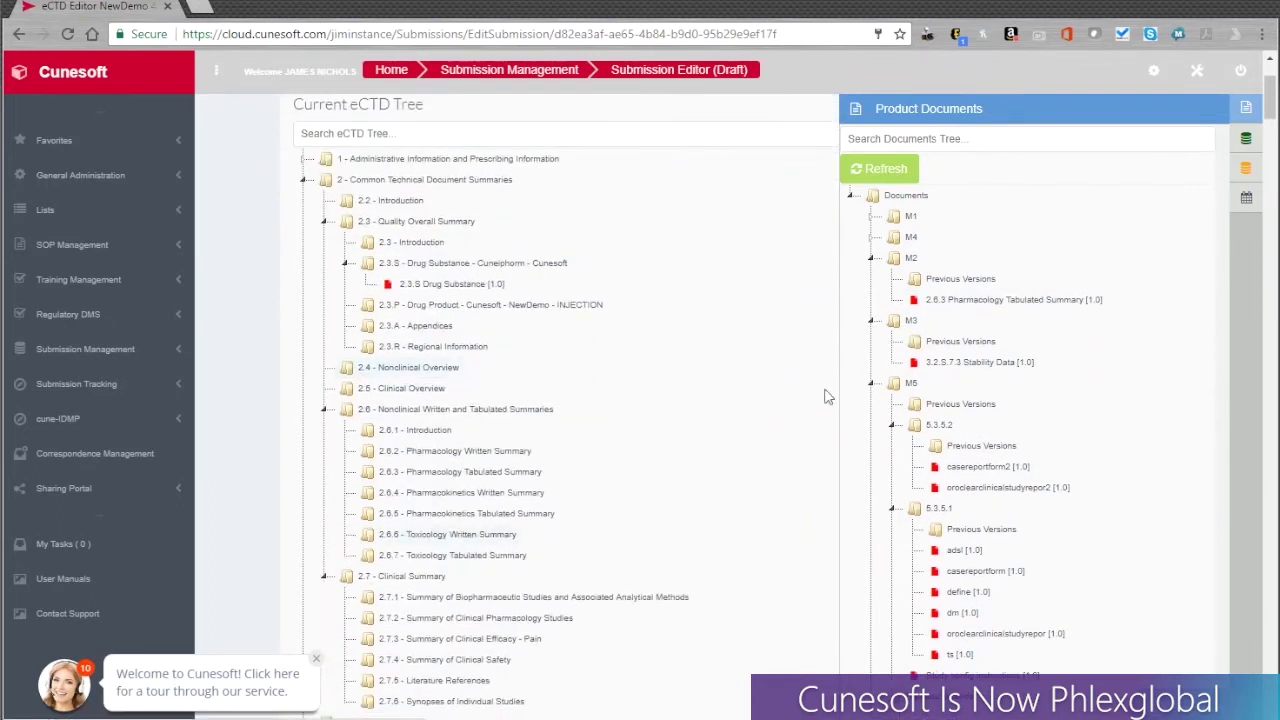
{"action": "left_click_drag", "start_coordinate": [1000, 300], "coordinate": [527, 480]}
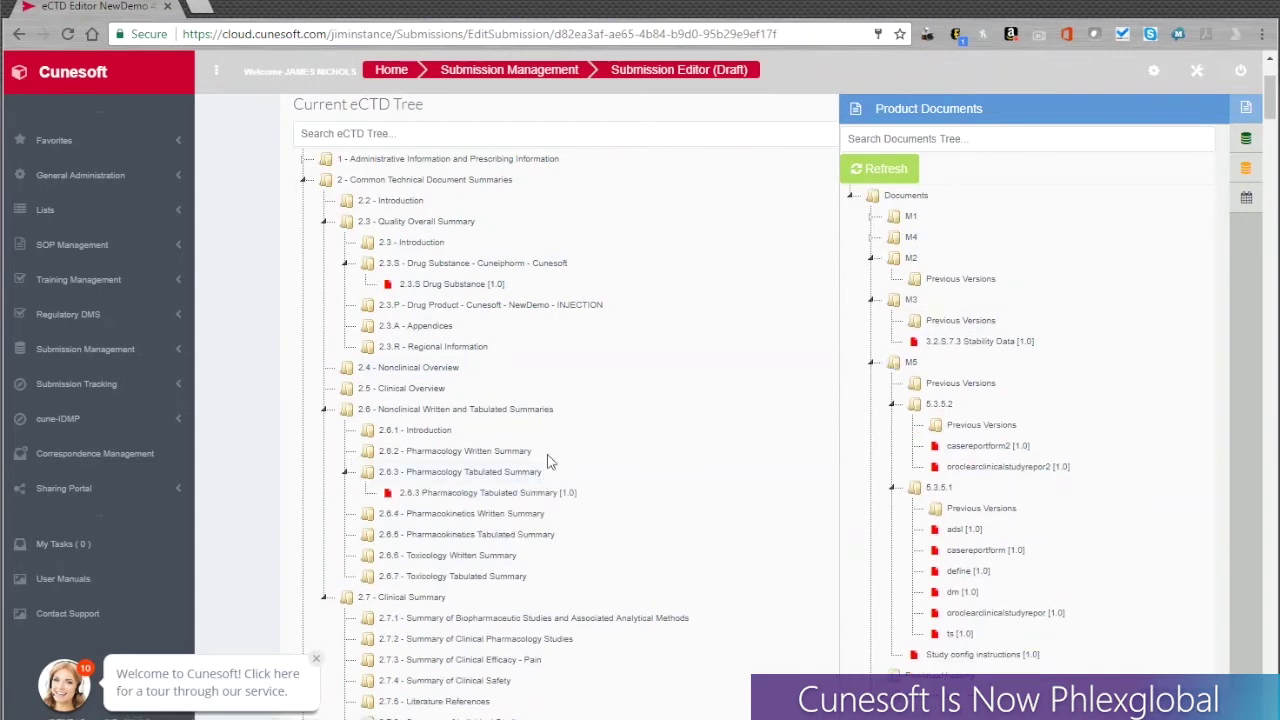
Place the 3.2.S.7.3 Stability Data document in the matching Stability Data folder of module 3.
{"action": "left_click", "coordinate": [303, 180]}
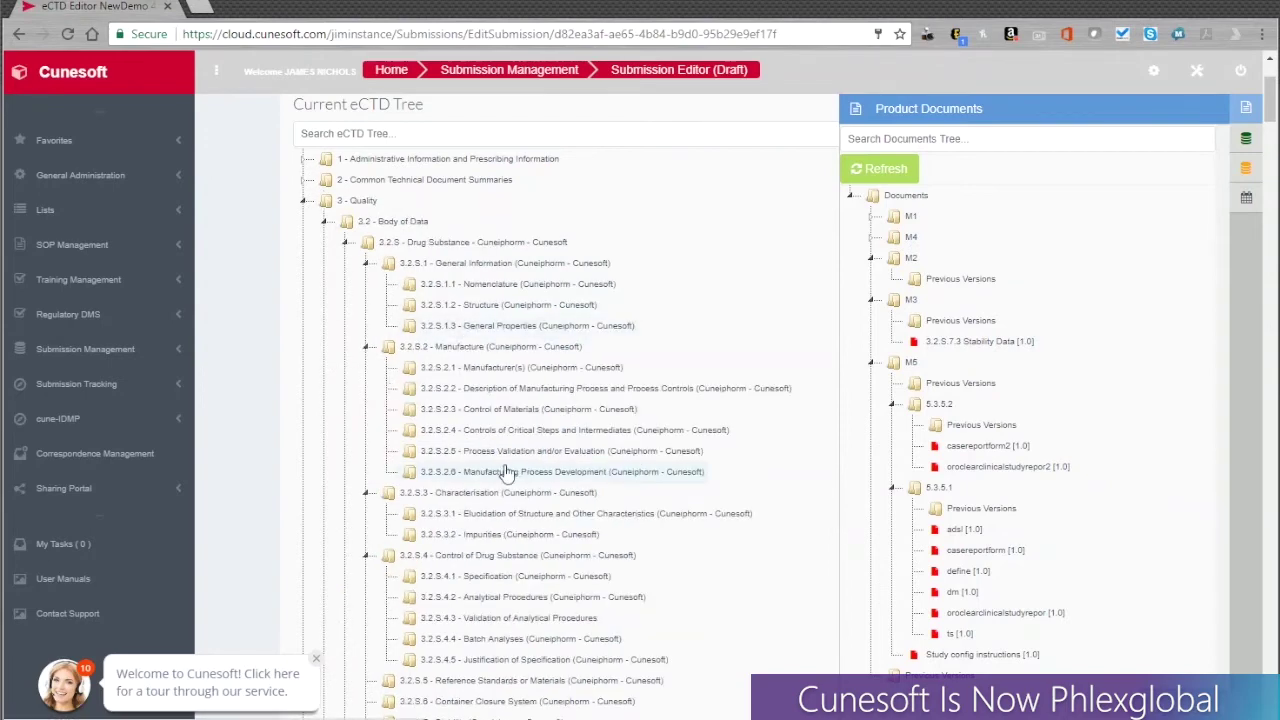
{"action": "scroll", "coordinate": [655, 500], "scroll_direction": "down", "scroll_amount": 3}
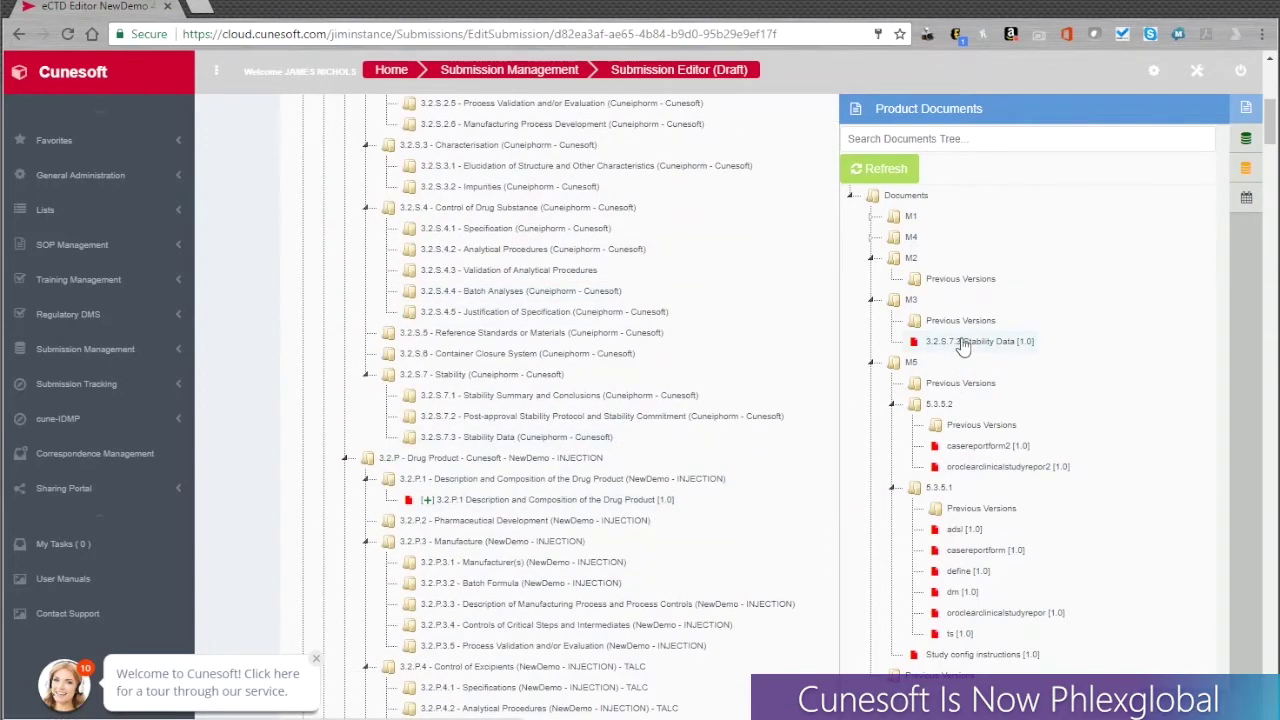
{"action": "left_click_drag", "start_coordinate": [963, 345], "coordinate": [515, 444]}
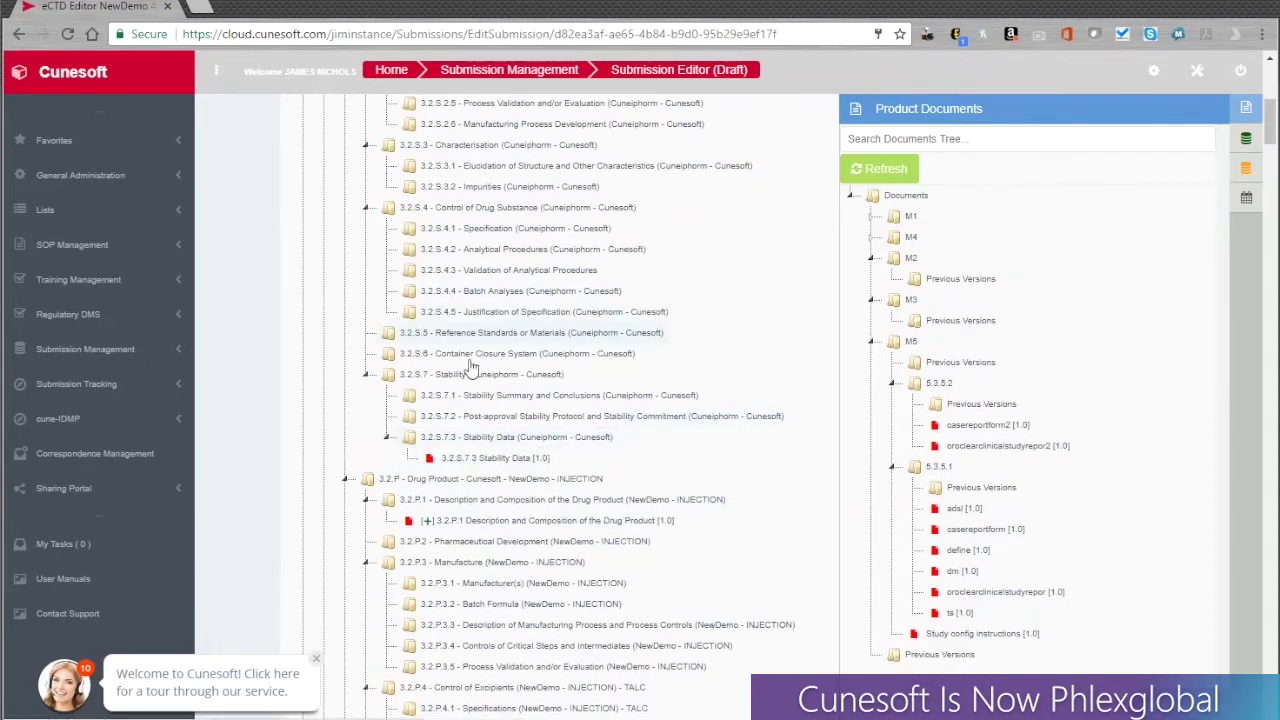
Place zapsafetydatatesting2 in the Demo study folder under 4.2.3.2 - Repeat-Dose Toxicity.
{"action": "scroll", "coordinate": [395, 310], "scroll_direction": "up", "scroll_amount": 5}
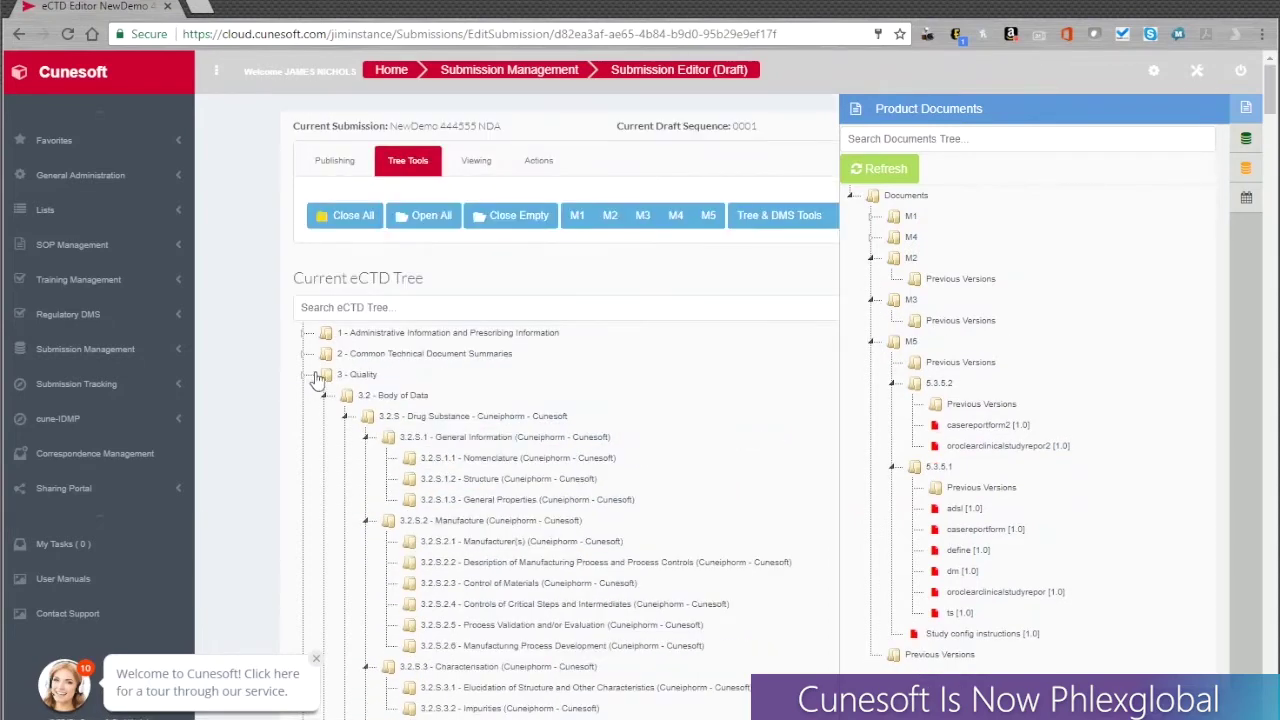
{"action": "left_click", "coordinate": [303, 375]}
{"action": "scroll", "coordinate": [850, 410], "scroll_direction": "down", "scroll_amount": 1}
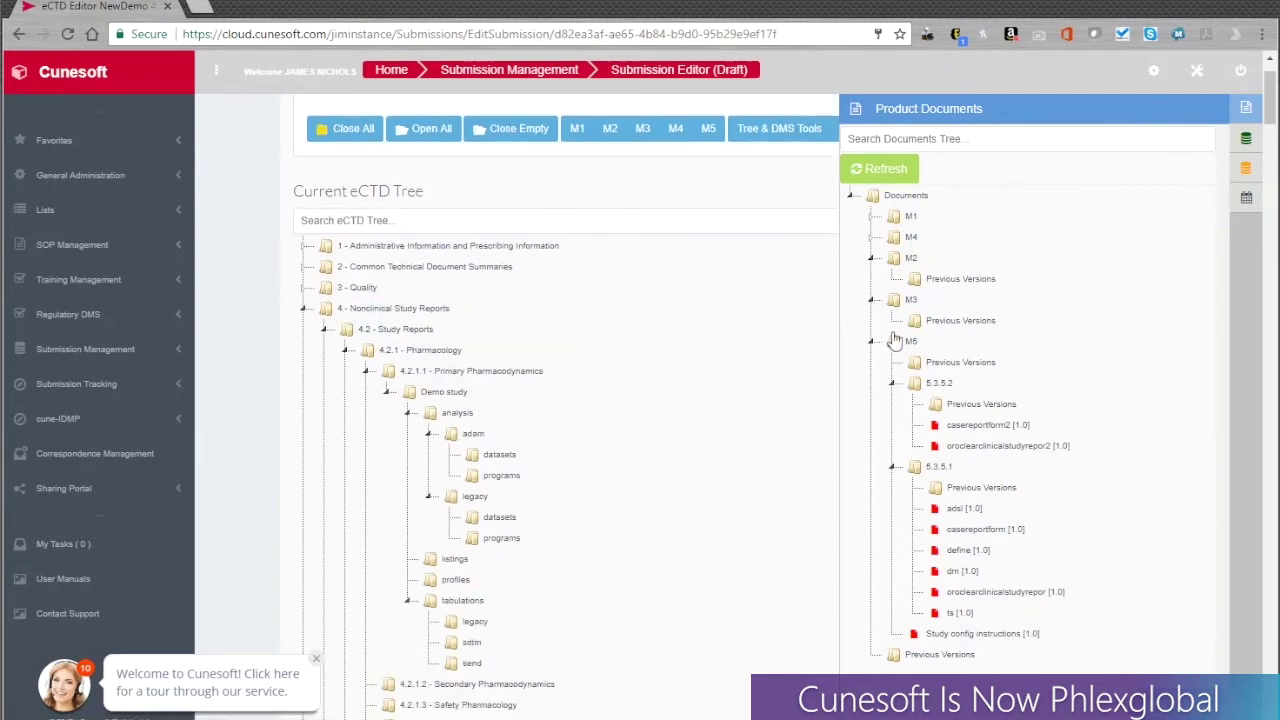
{"action": "left_click", "coordinate": [871, 238]}
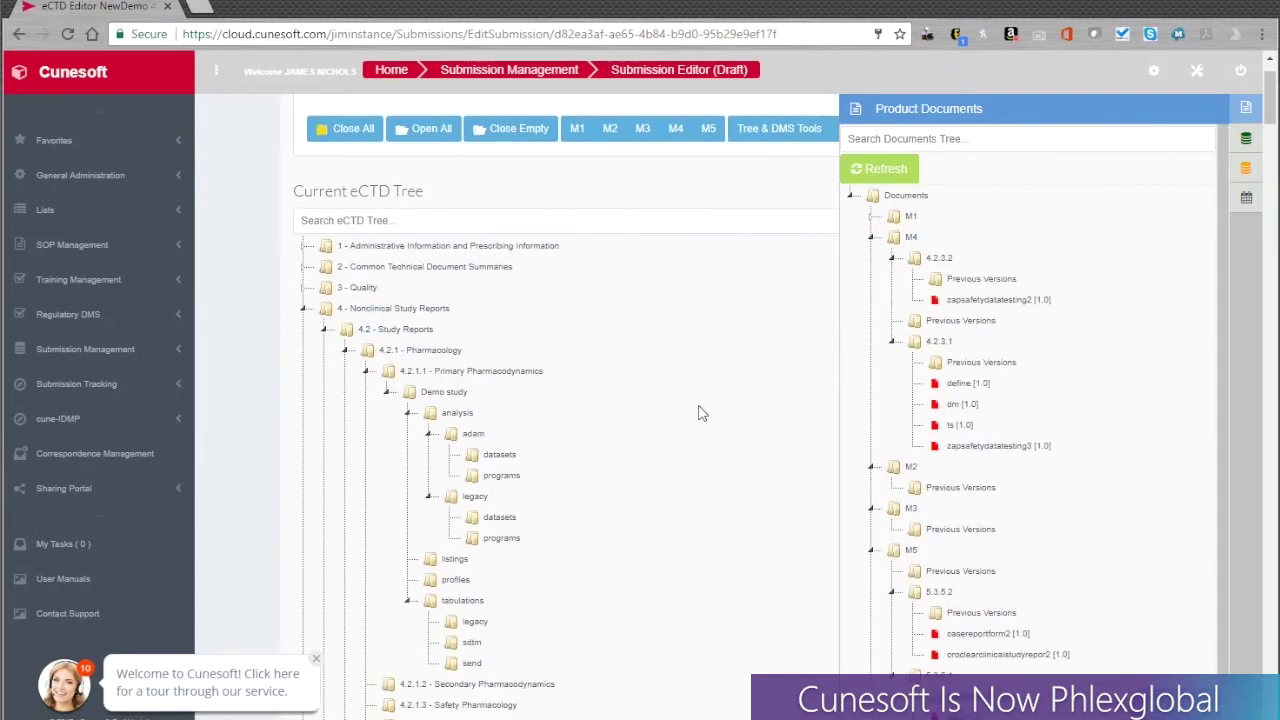
{"action": "scroll", "coordinate": [700, 413], "scroll_direction": "down", "scroll_amount": 2}
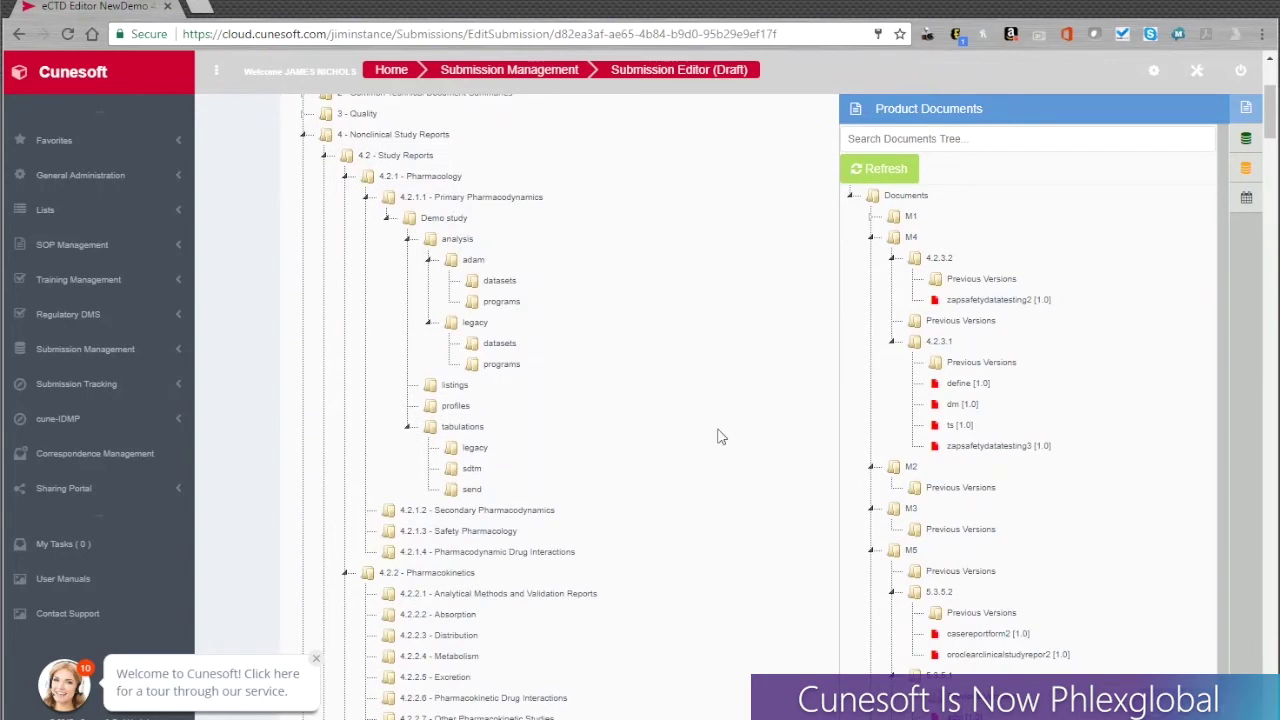
{"action": "scroll", "coordinate": [650, 413], "scroll_direction": "down", "scroll_amount": 5}
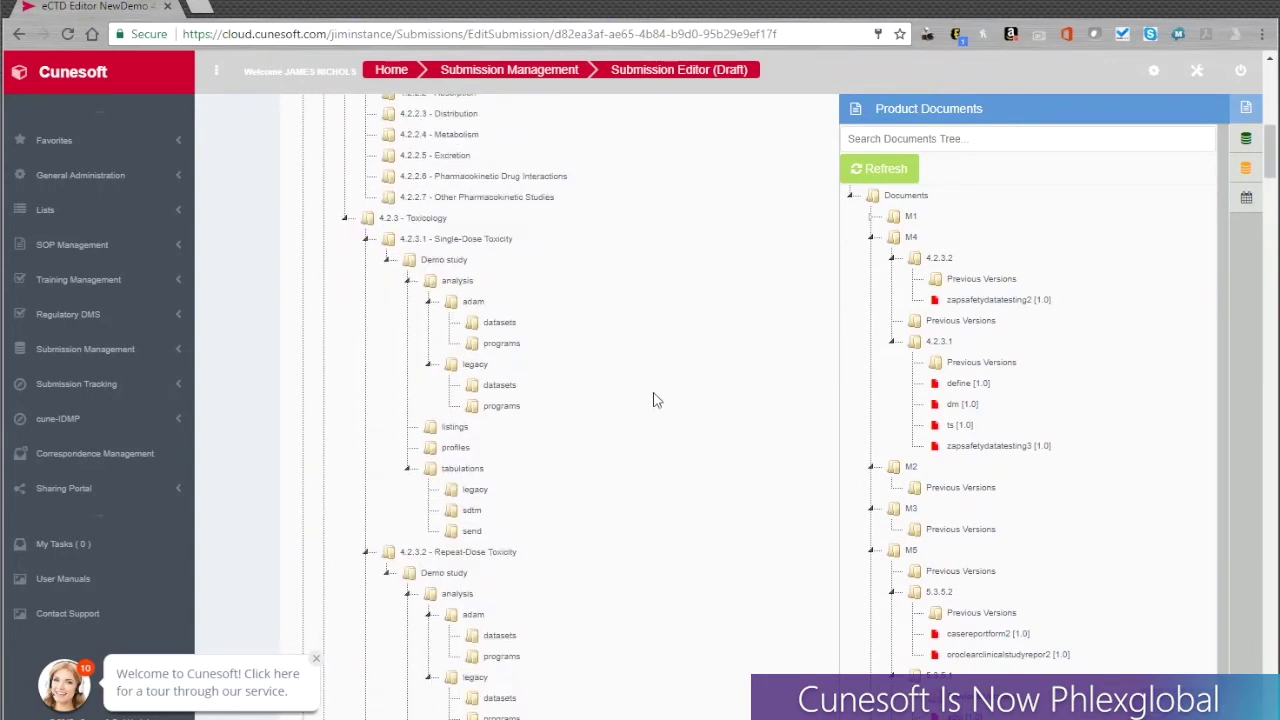
{"action": "scroll", "coordinate": [653, 400], "scroll_direction": "down", "scroll_amount": 2}
{"action": "left_click_drag", "start_coordinate": [960, 302], "coordinate": [455, 404]}
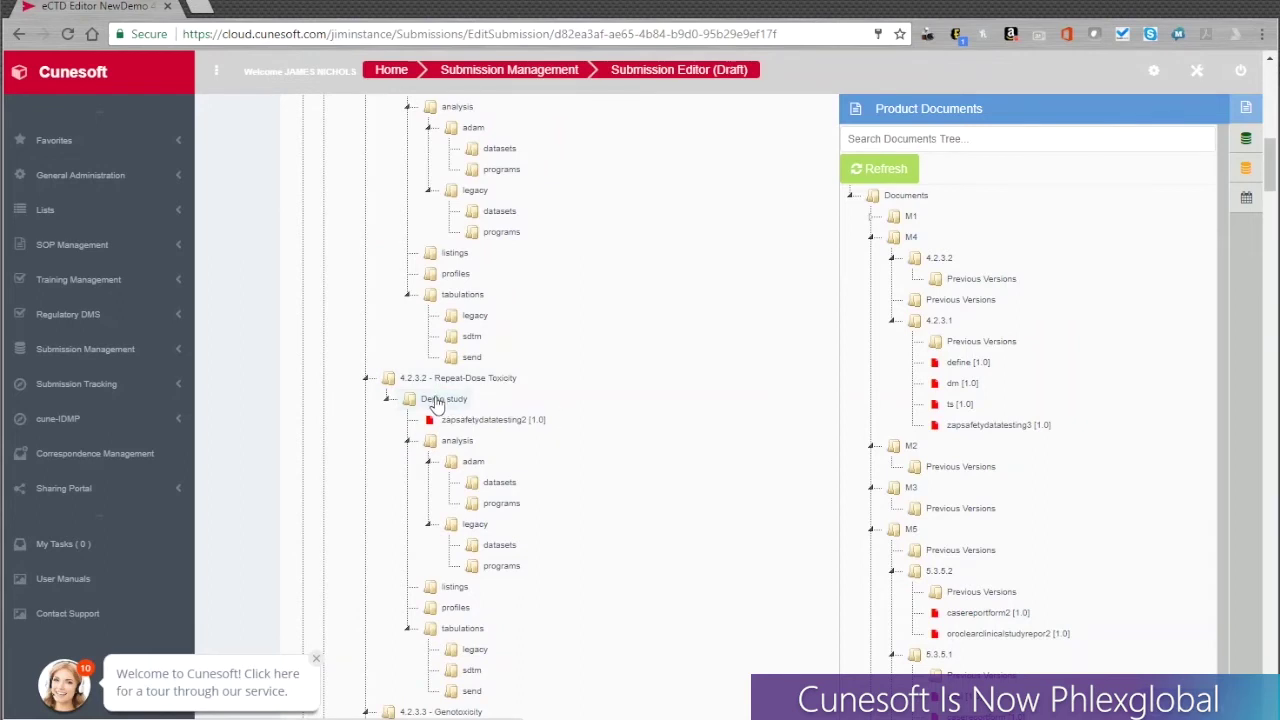
Under 4.2.3.1 - Single-Dose Toxicity, place zapsafetydatatesting3 in Demo study and define, dm and ts in its adam datasets folder.
{"action": "scroll", "coordinate": [437, 403], "scroll_direction": "up", "scroll_amount": 3}
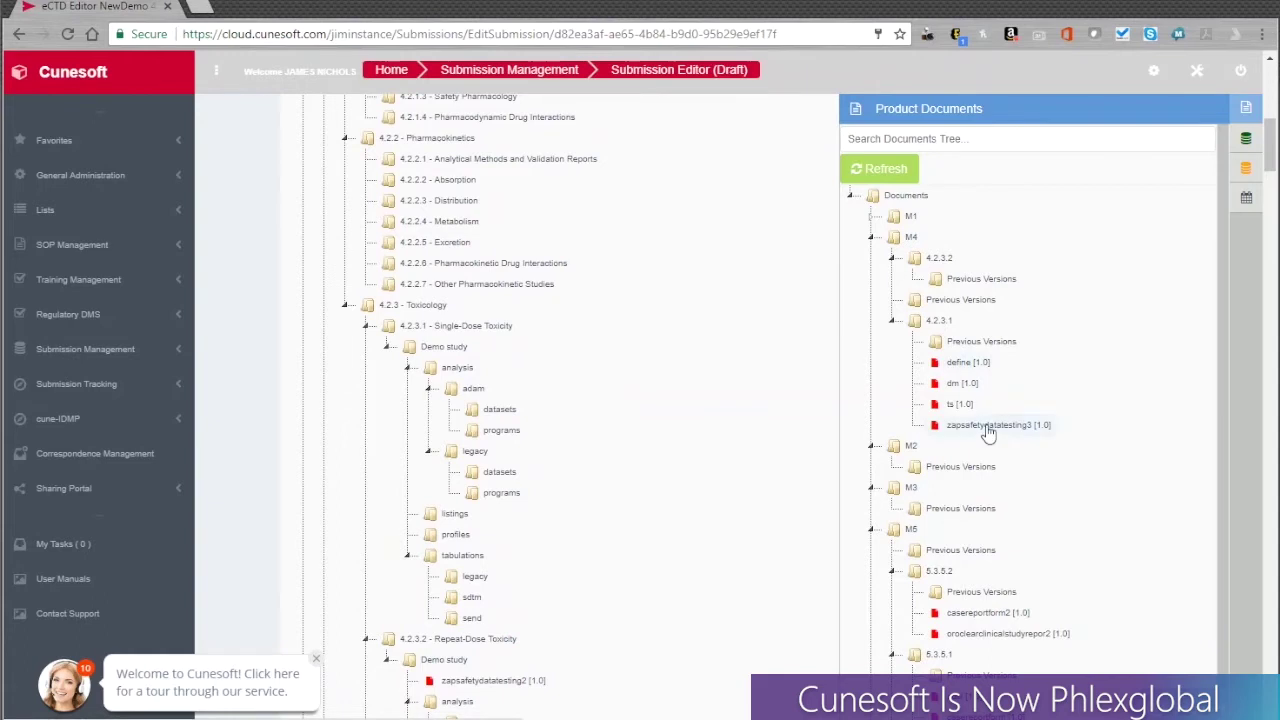
{"action": "left_click_drag", "start_coordinate": [984, 430], "coordinate": [458, 348]}
{"action": "left_click", "coordinate": [962, 362]}
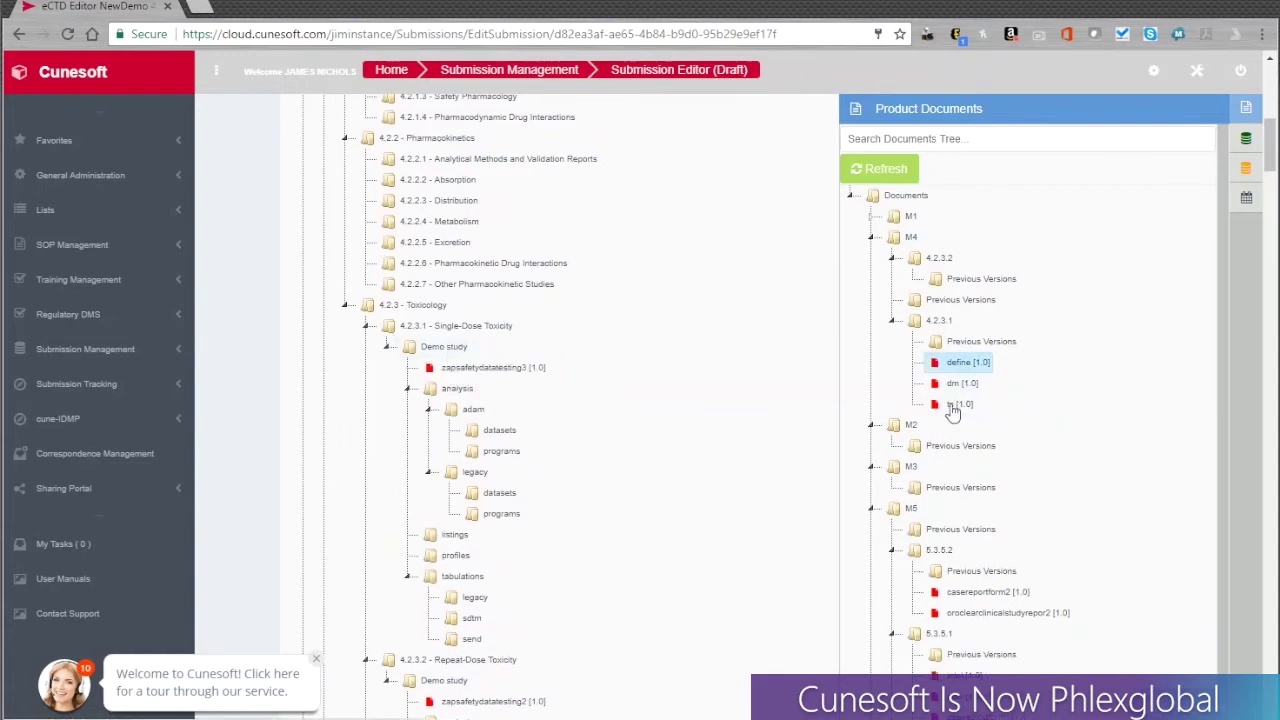
{"action": "left_click", "coordinate": [958, 404], "text": "shift"}
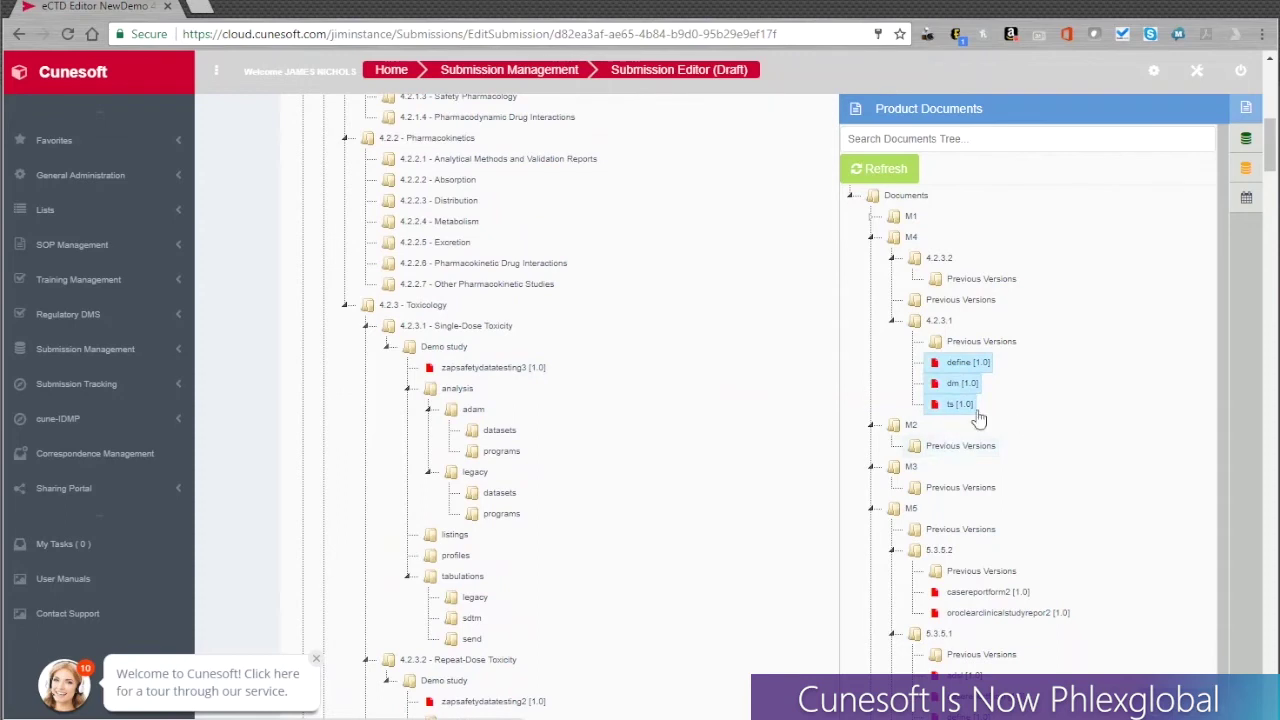
{"action": "left_click_drag", "start_coordinate": [958, 363], "coordinate": [506, 437]}
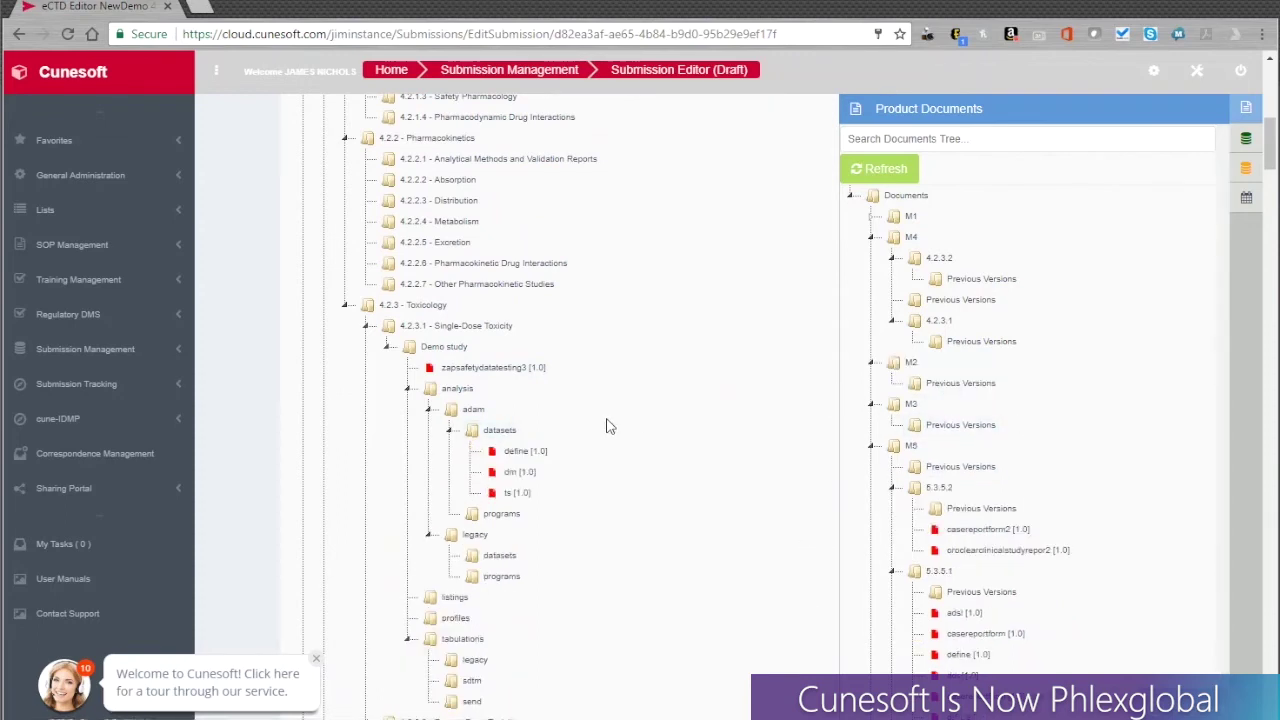
Place casereportform and oroclearclinicalstudyrepor in the Demo study folder of section 5.3.5.1 under Pain.
{"action": "left_click", "coordinate": [344, 305]}
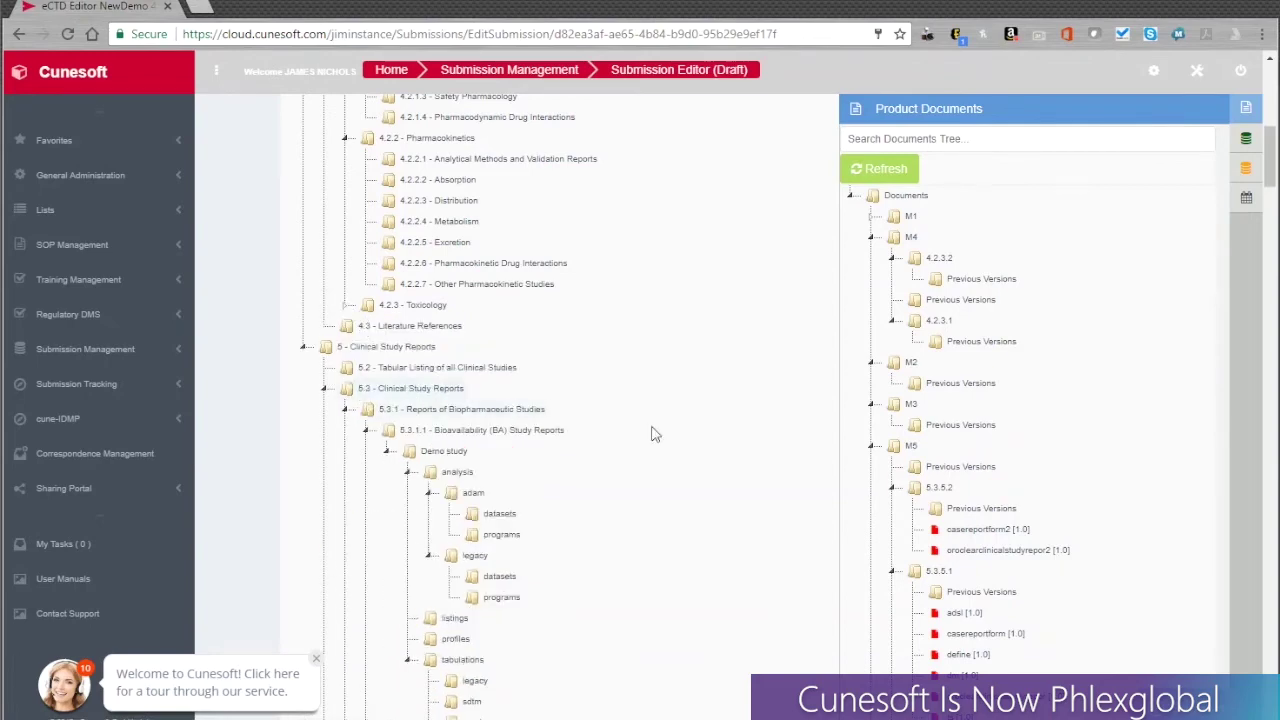
{"action": "scroll", "coordinate": [660, 433], "scroll_direction": "down", "scroll_amount": 2}
{"action": "scroll", "coordinate": [660, 433], "scroll_direction": "down", "scroll_amount": 2}
{"action": "scroll", "coordinate": [660, 433], "scroll_direction": "down", "scroll_amount": 15}
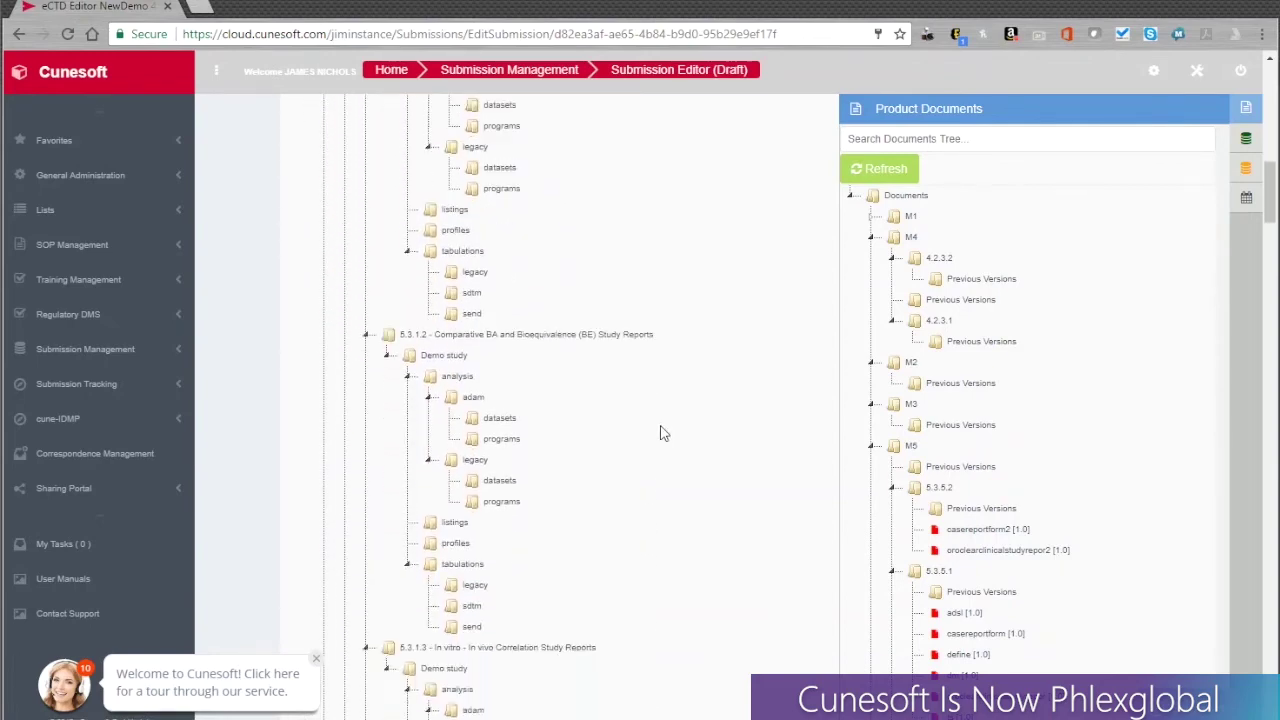
{"action": "scroll", "coordinate": [660, 433], "scroll_direction": "down", "scroll_amount": 1}
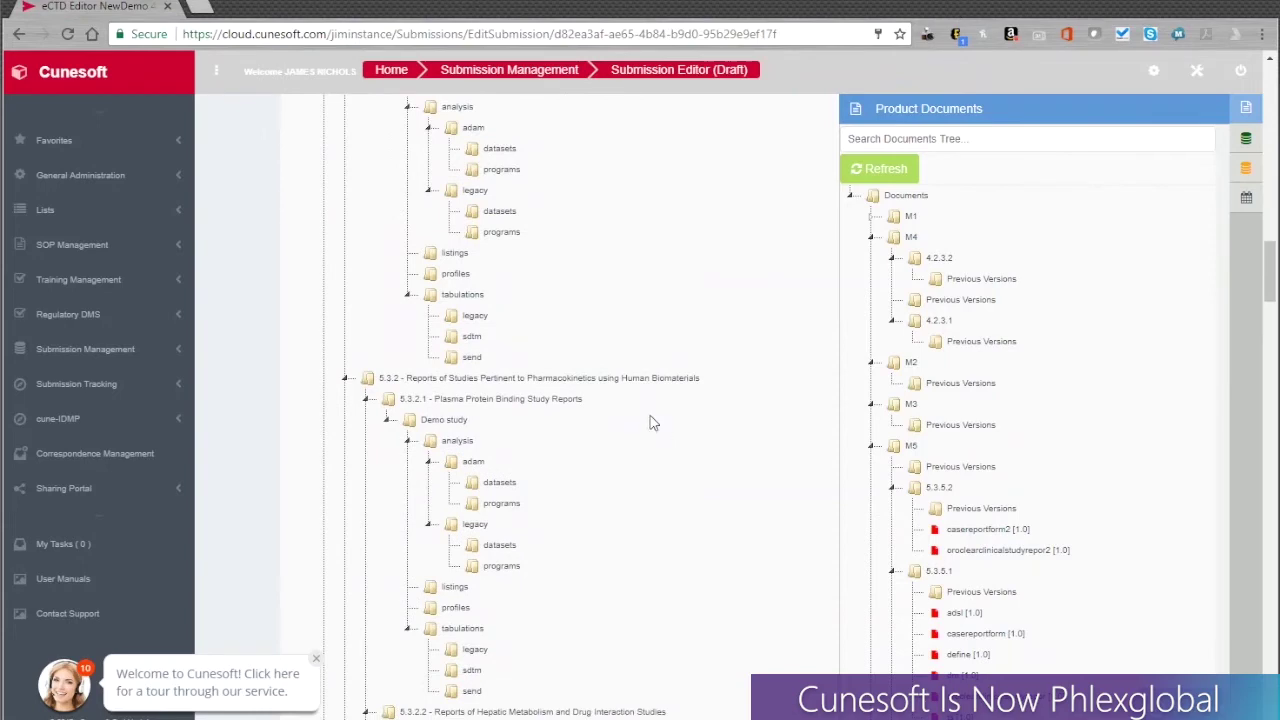
{"action": "scroll", "coordinate": [638, 410], "scroll_direction": "down", "scroll_amount": 18}
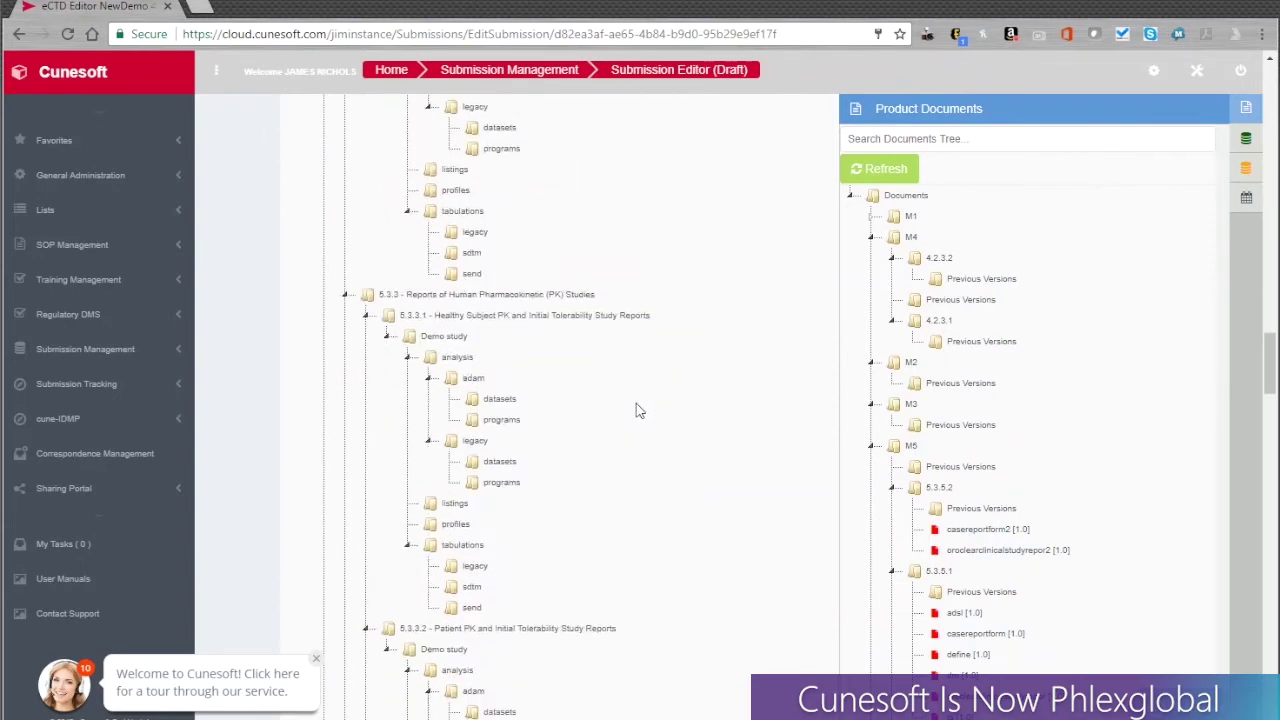
{"action": "scroll", "coordinate": [641, 406], "scroll_direction": "down", "scroll_amount": 20}
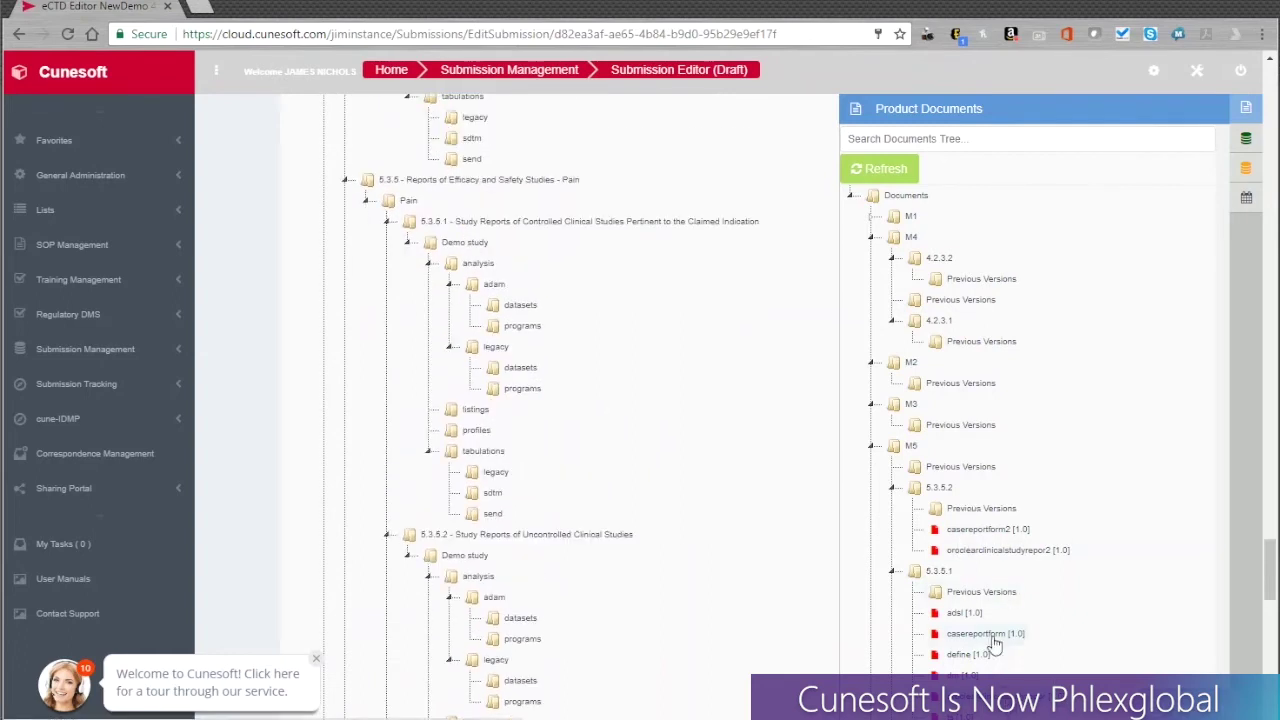
{"action": "left_click_drag", "start_coordinate": [995, 645], "coordinate": [482, 254]}
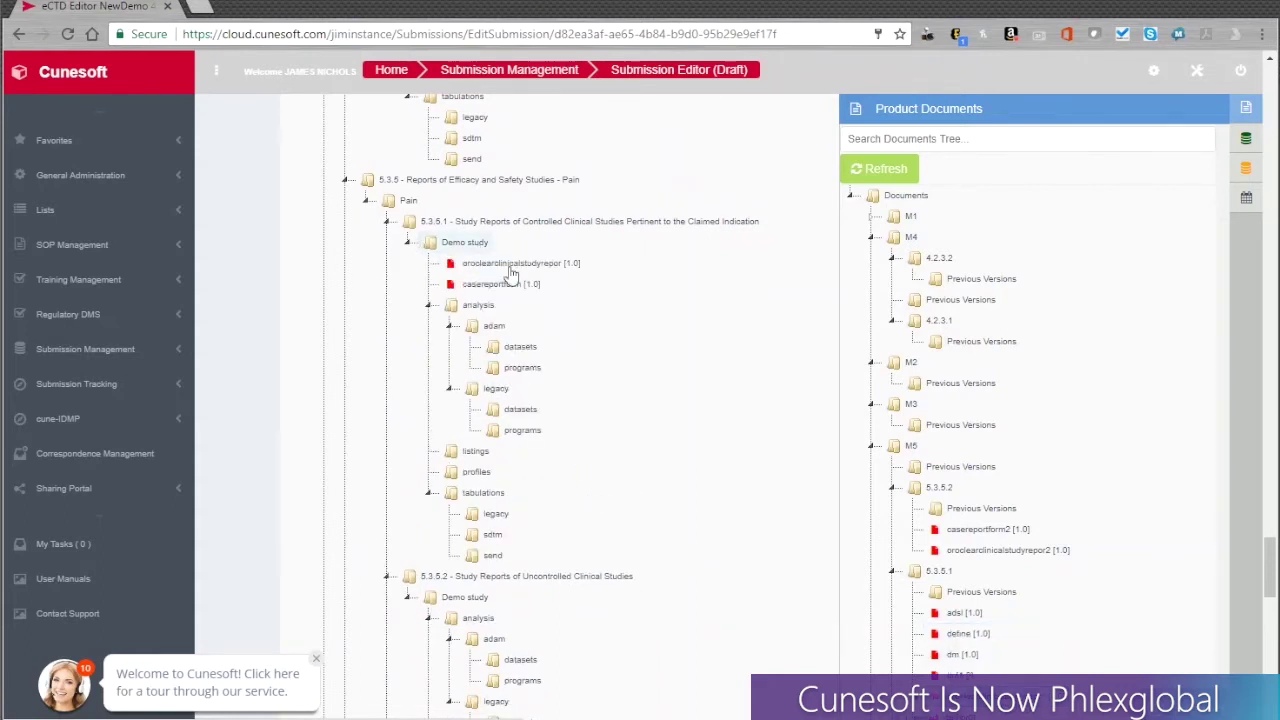
Place adsl, define, dm and ts together in the adam datasets folder of the 5.3.5.1 Demo study.
{"action": "left_click", "coordinate": [953, 618]}
{"action": "left_click", "coordinate": [960, 674], "text": "shift"}
{"action": "left_click_drag", "start_coordinate": [955, 640], "coordinate": [527, 355]}
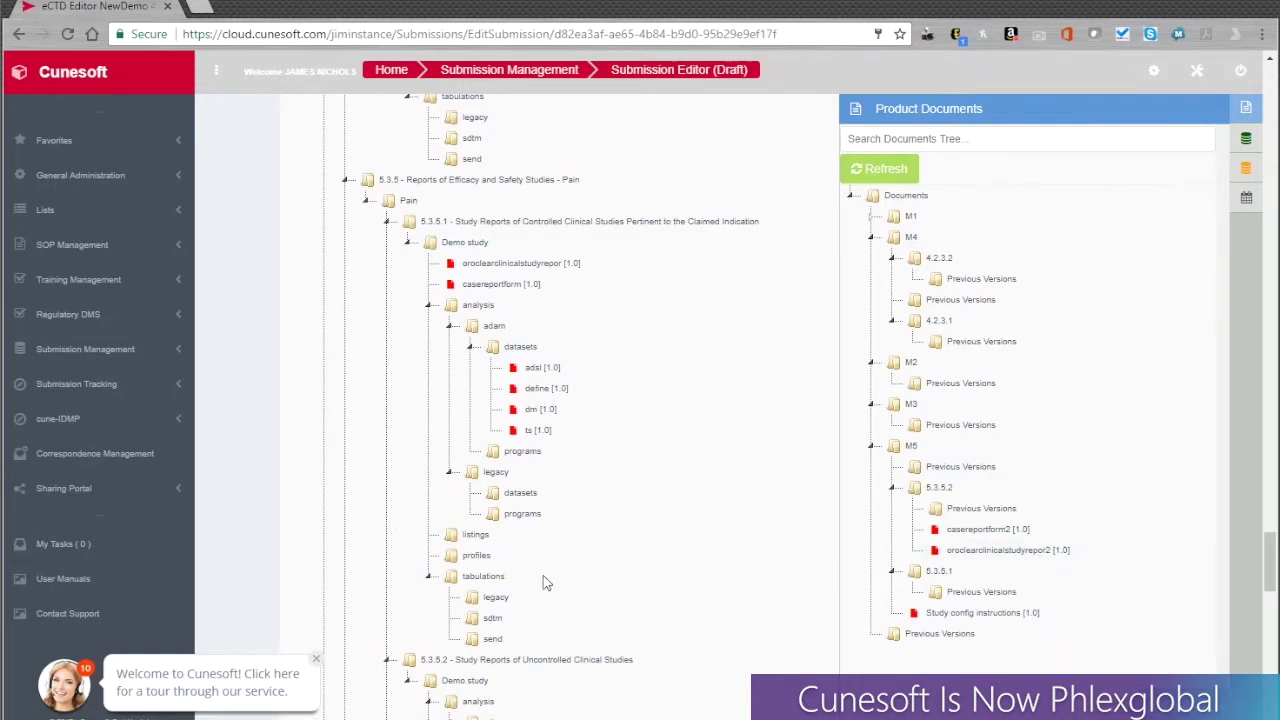
Place casereportform2 and oroclearclinicalstudyrepor2 in the Demo study folder under 5.3.5.2 - Study Reports of Uncontrolled Clinical Studies.
{"action": "scroll", "coordinate": [612, 580], "scroll_direction": "down", "scroll_amount": 2}
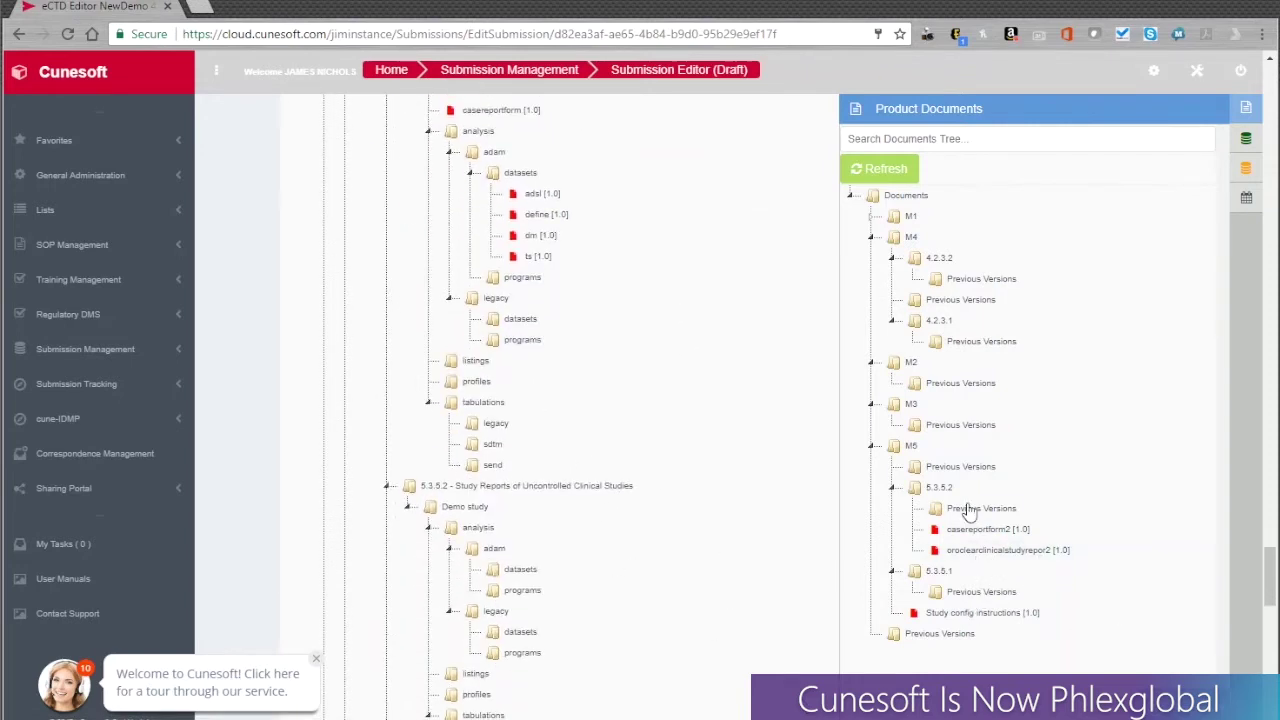
{"action": "left_click", "coordinate": [971, 530]}
{"action": "left_click", "coordinate": [980, 552], "text": "ctrl"}
{"action": "left_click_drag", "start_coordinate": [980, 531], "coordinate": [470, 516]}
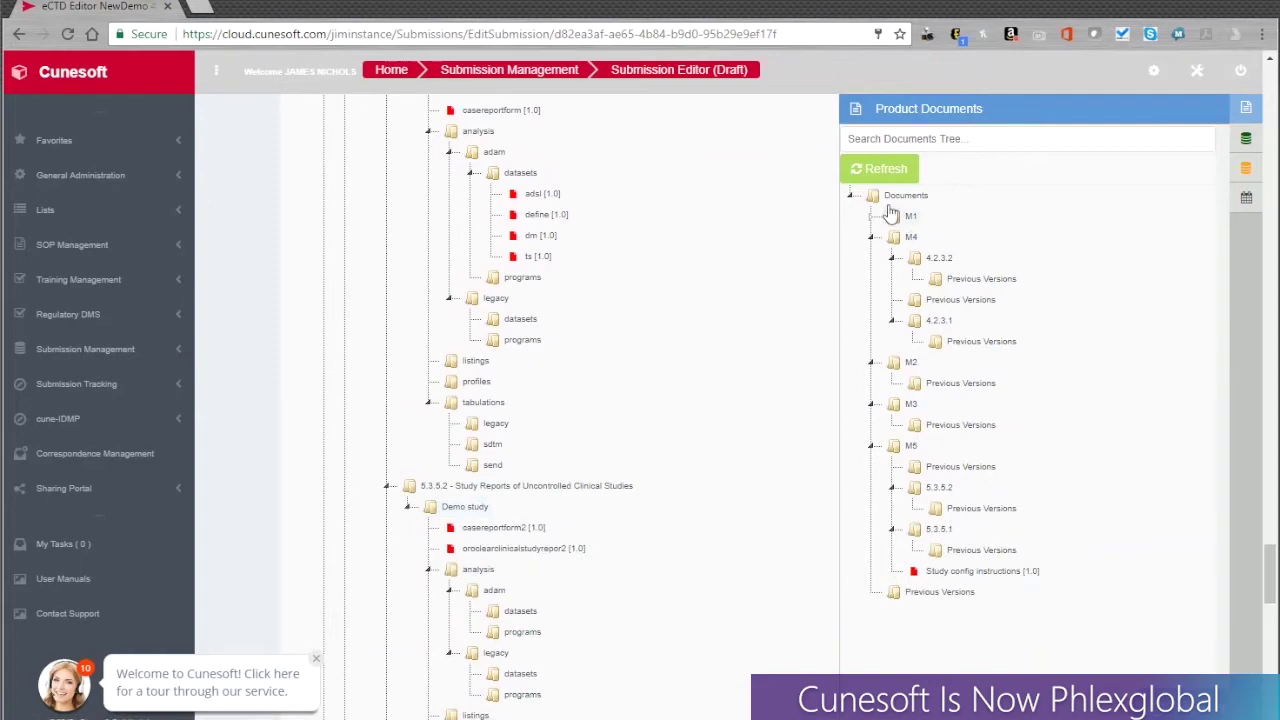
Close the product documents list and save the compiled submission.
{"action": "left_click", "coordinate": [1246, 108]}
{"action": "left_click_drag", "start_coordinate": [1273, 585], "coordinate": [1271, 95]}
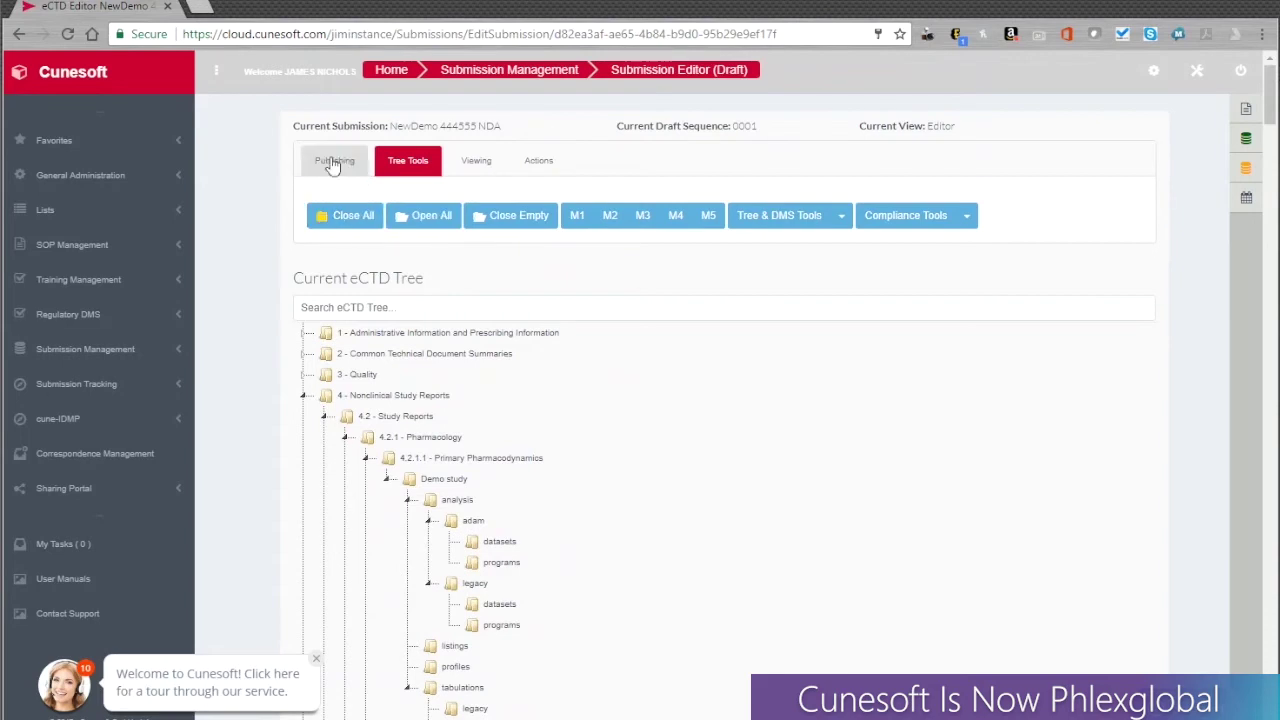
{"action": "left_click", "coordinate": [333, 163]}
{"action": "left_click", "coordinate": [330, 215]}
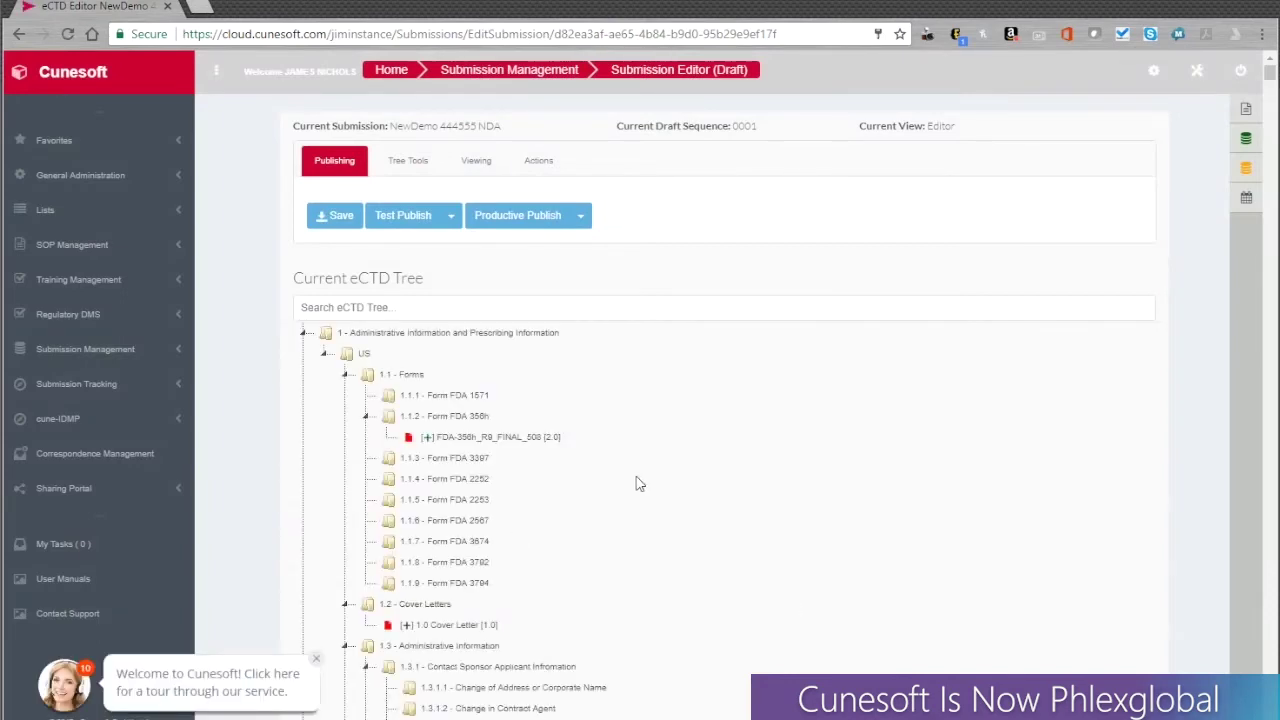
Collapse section 1 of the eCTD tree and open the 2.6.3 Pharmacology Tabulated Summary document for hyperlink editing.
{"action": "scroll", "coordinate": [640, 484], "scroll_direction": "down", "scroll_amount": 8}
{"action": "scroll", "coordinate": [645, 486], "scroll_direction": "up", "scroll_amount": 6}
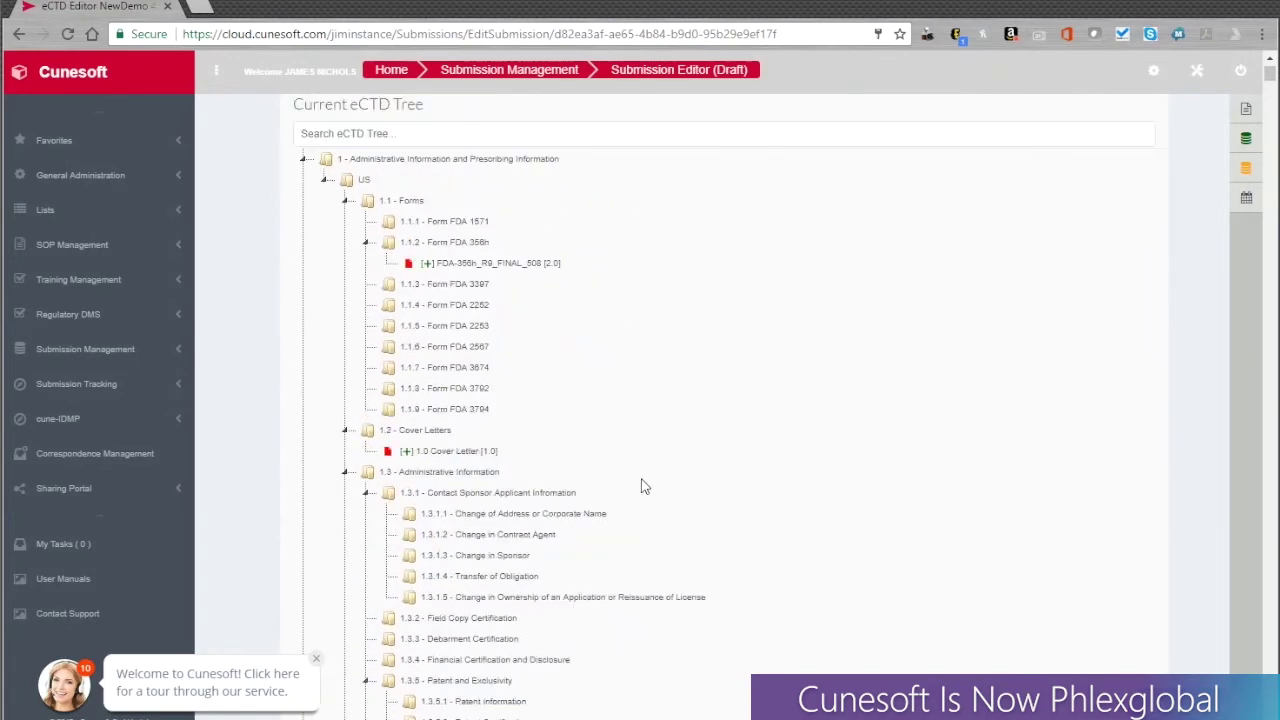
{"action": "left_click", "coordinate": [303, 158]}
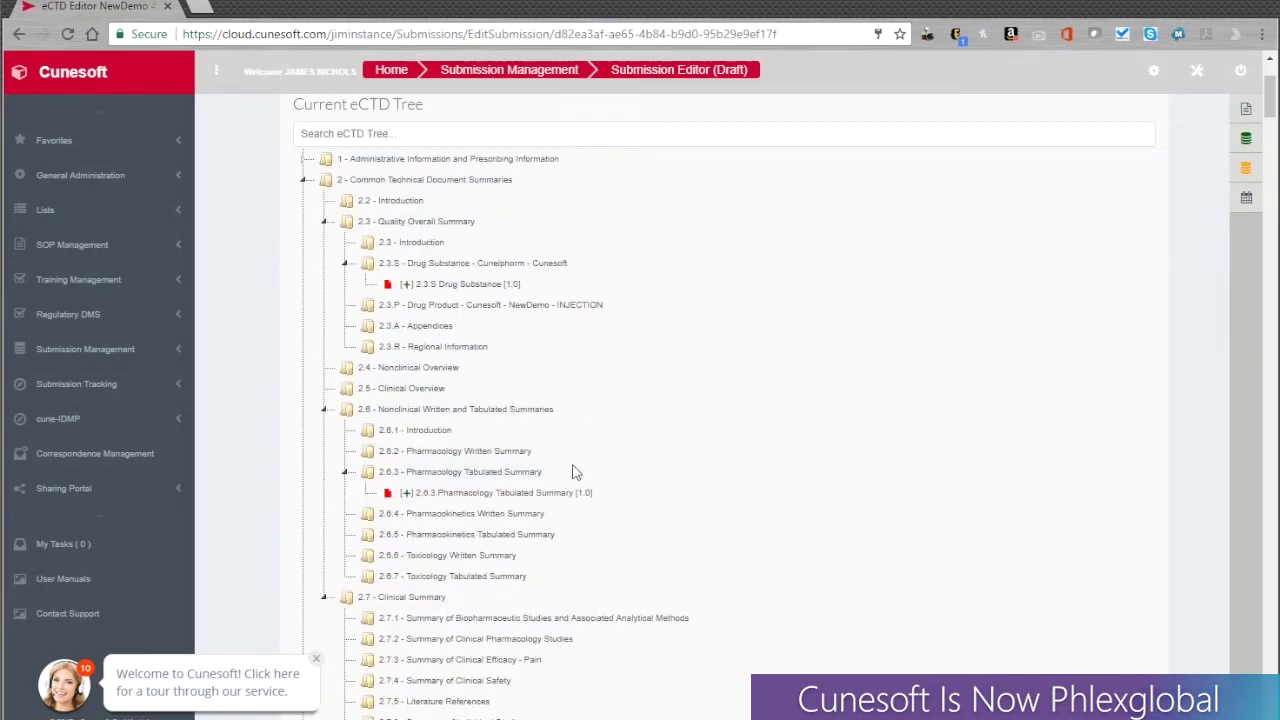
{"action": "right_click", "coordinate": [525, 497]}
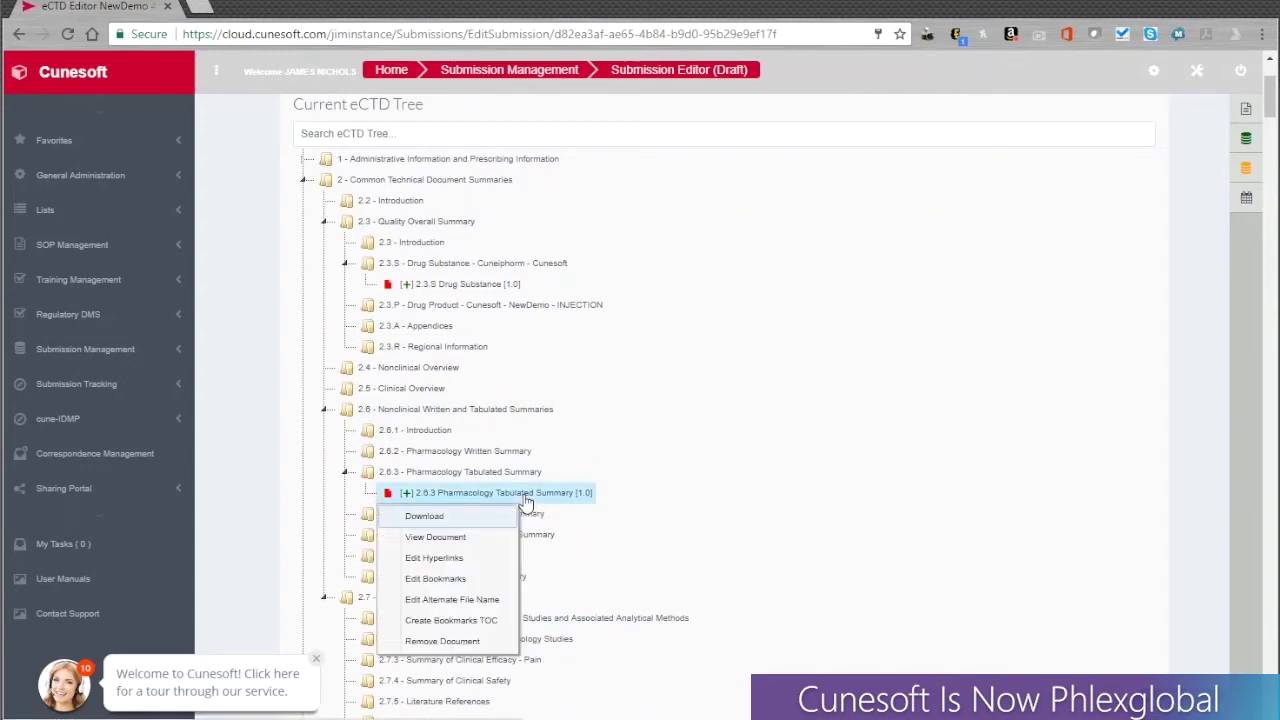
{"action": "left_click", "coordinate": [440, 558]}
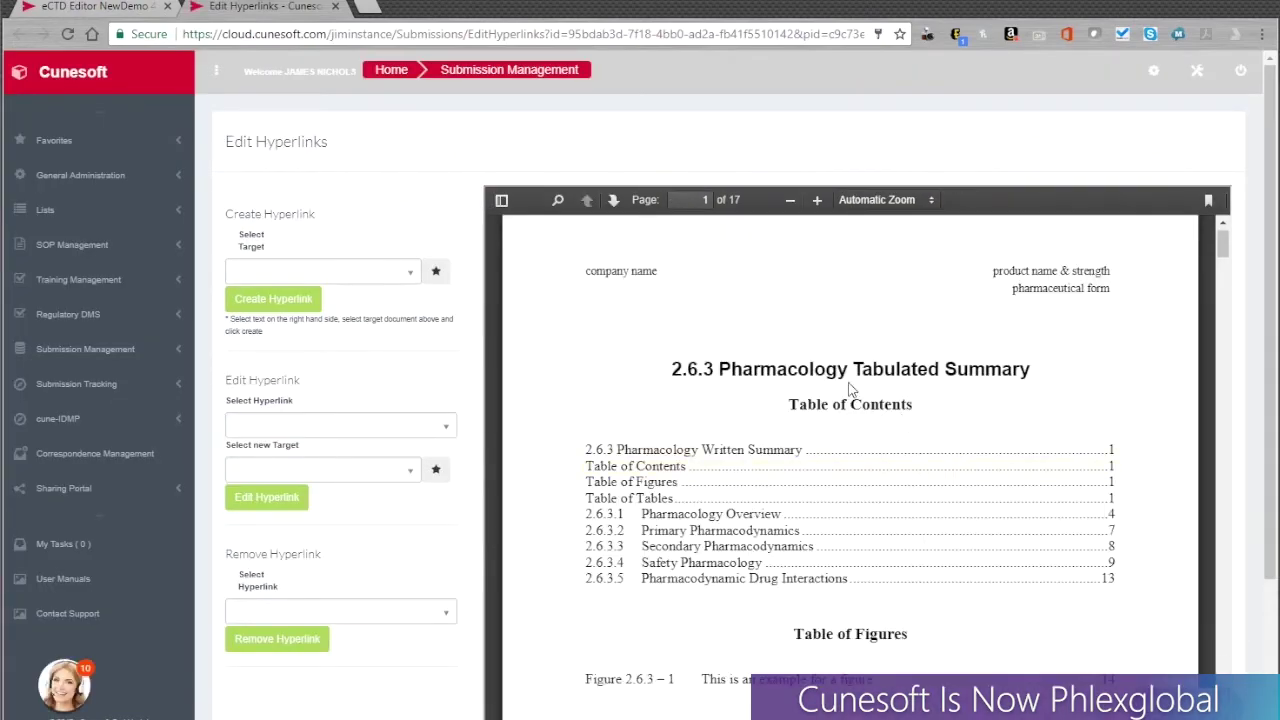
Create a hyperlink from the "2.6.3.1 Pharmacology" text on page 5 to the FDA-356h_R9_FINAL_508 document.
{"action": "scroll", "coordinate": [864, 441], "scroll_direction": "down", "scroll_amount": 10}
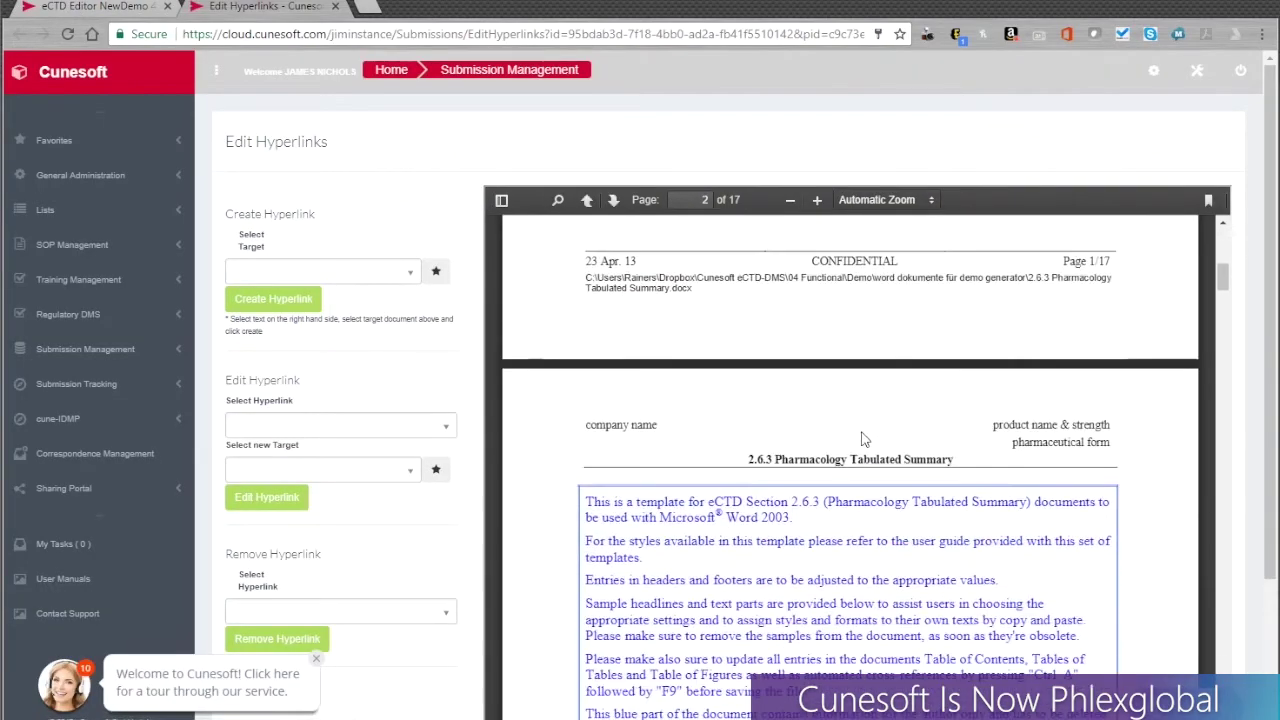
{"action": "scroll", "coordinate": [864, 440], "scroll_direction": "down", "scroll_amount": 15}
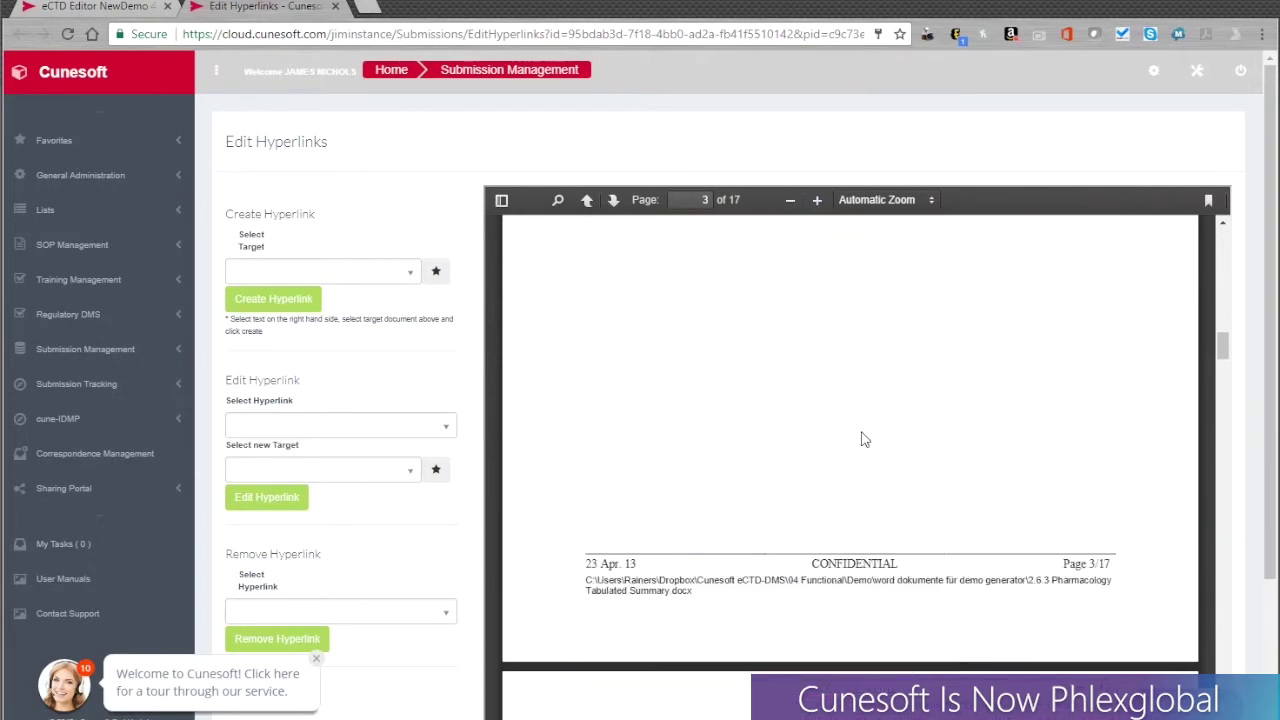
{"action": "scroll", "coordinate": [864, 440], "scroll_direction": "down", "scroll_amount": 10}
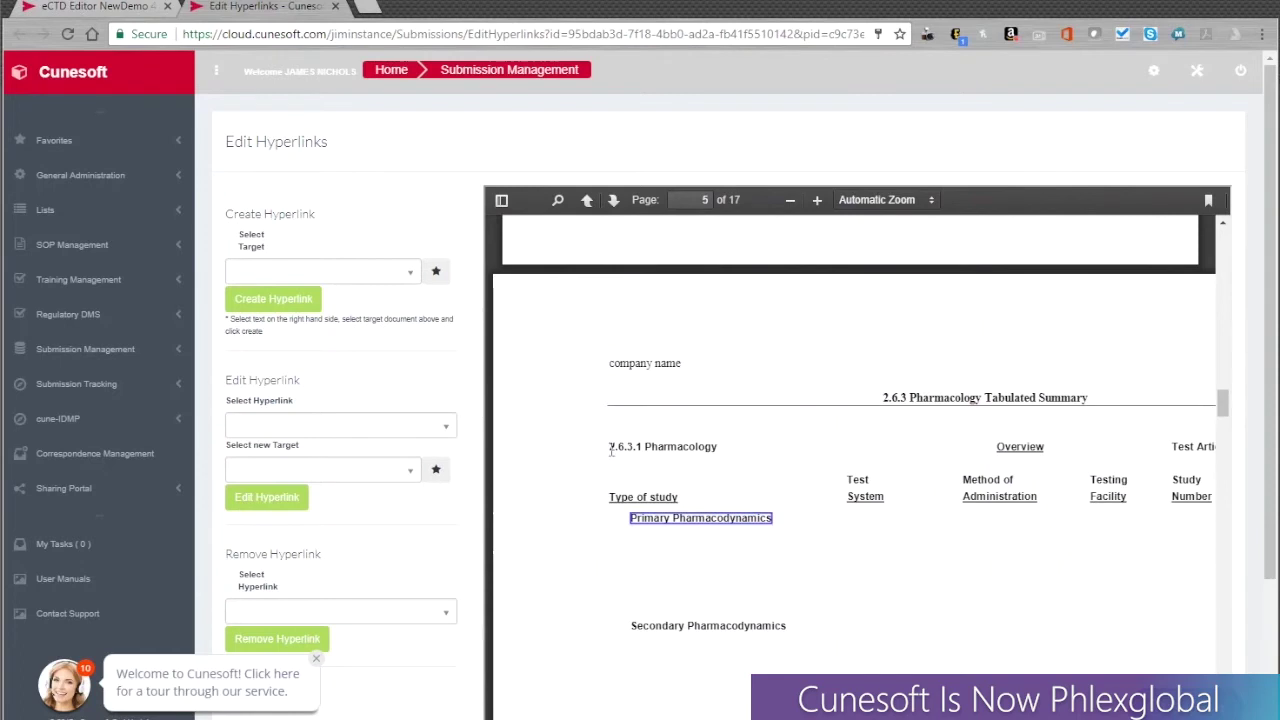
{"action": "left_click_drag", "start_coordinate": [611, 450], "coordinate": [718, 448]}
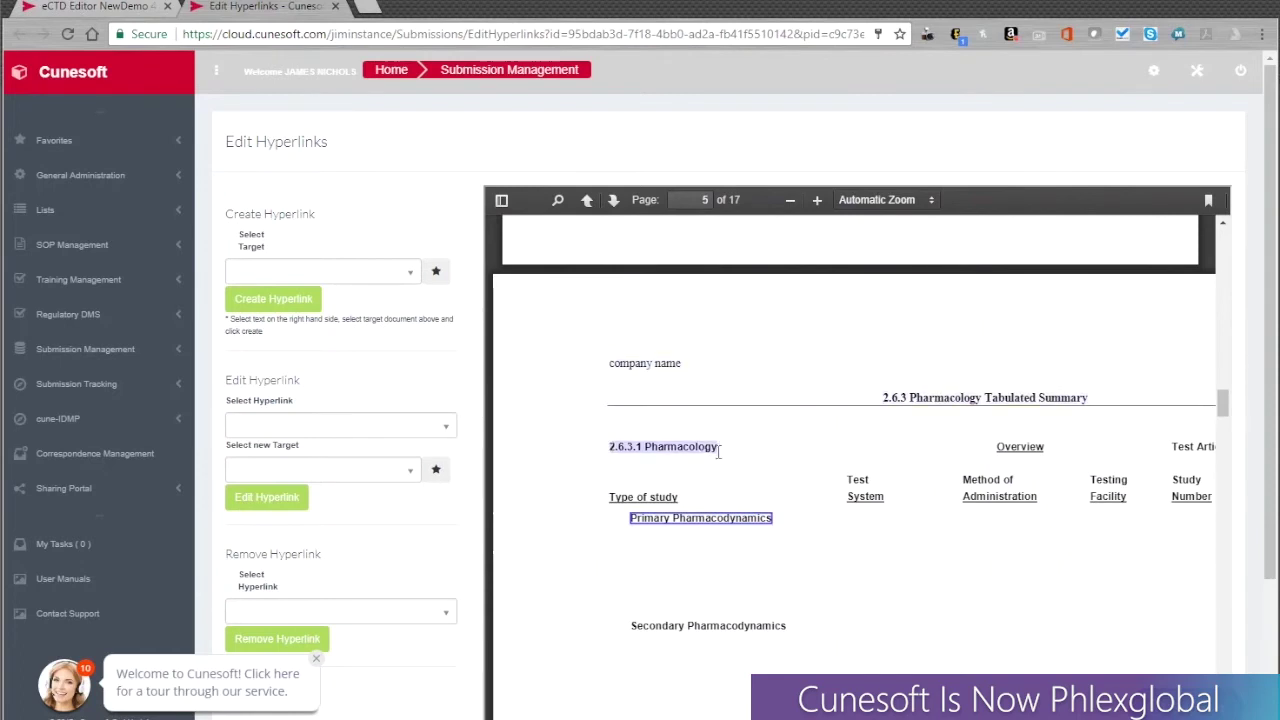
{"action": "left_click", "coordinate": [408, 274]}
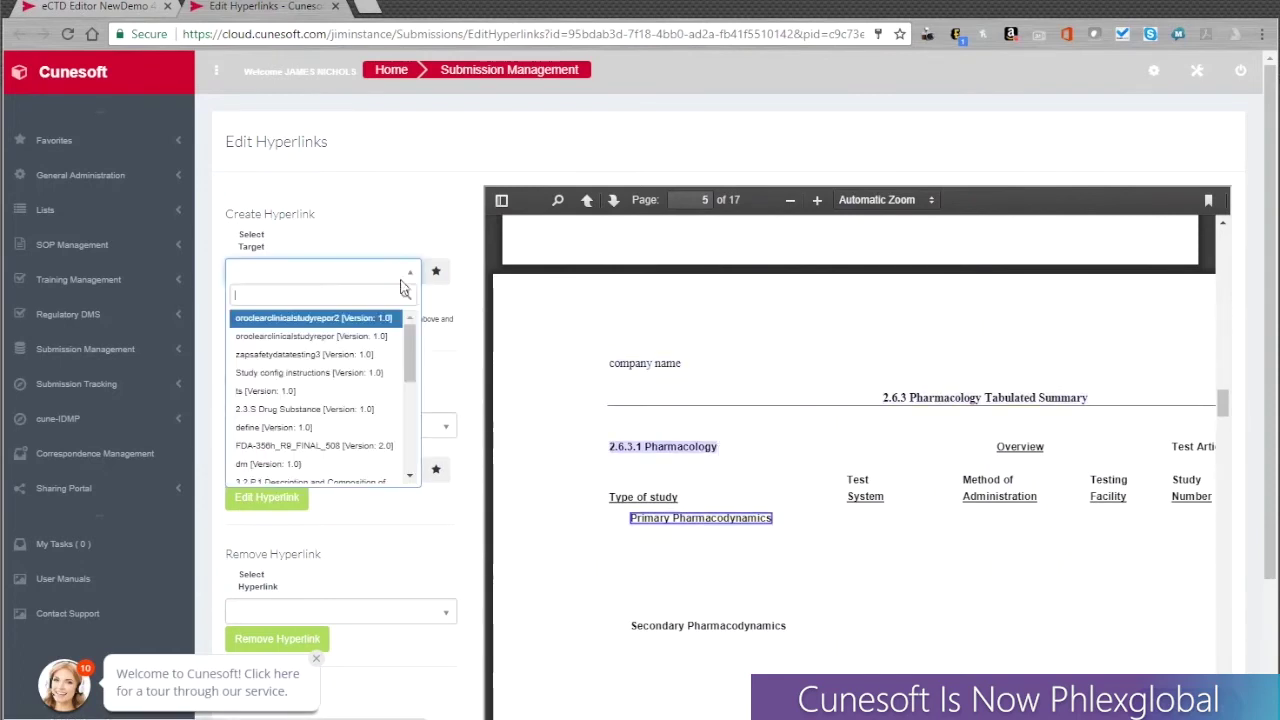
{"action": "left_click", "coordinate": [318, 445]}
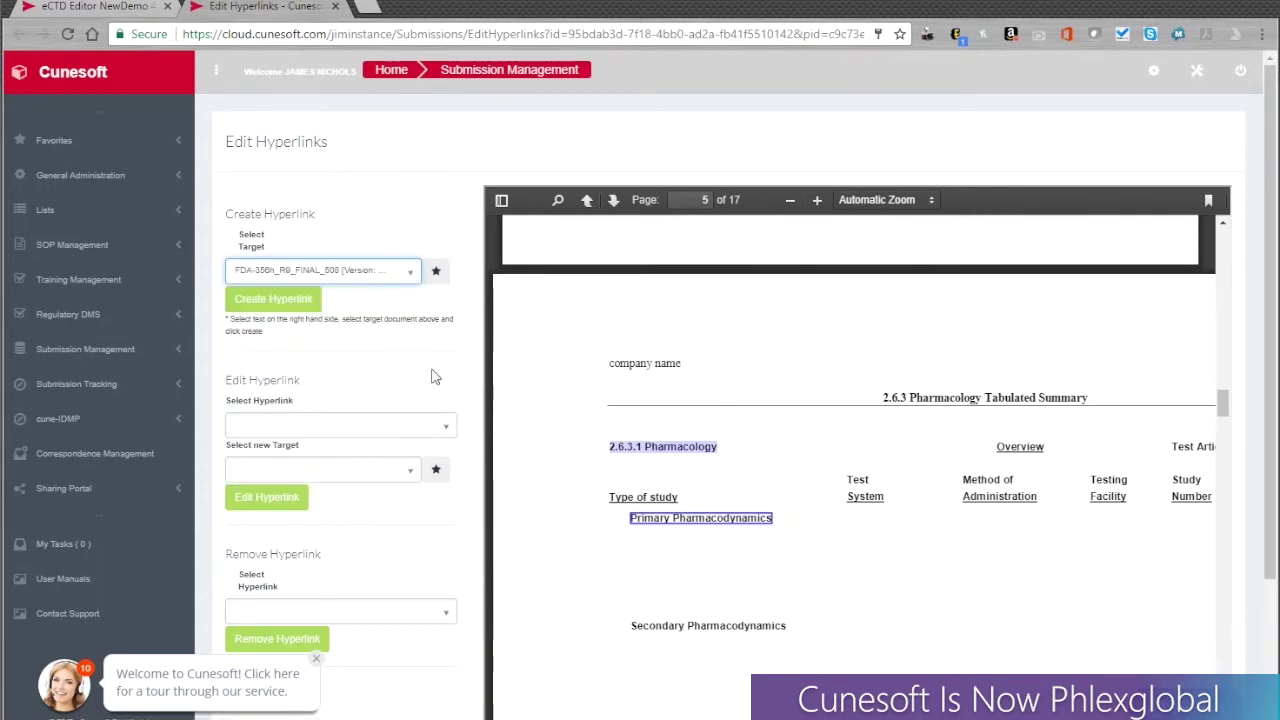
{"action": "left_click", "coordinate": [290, 305]}
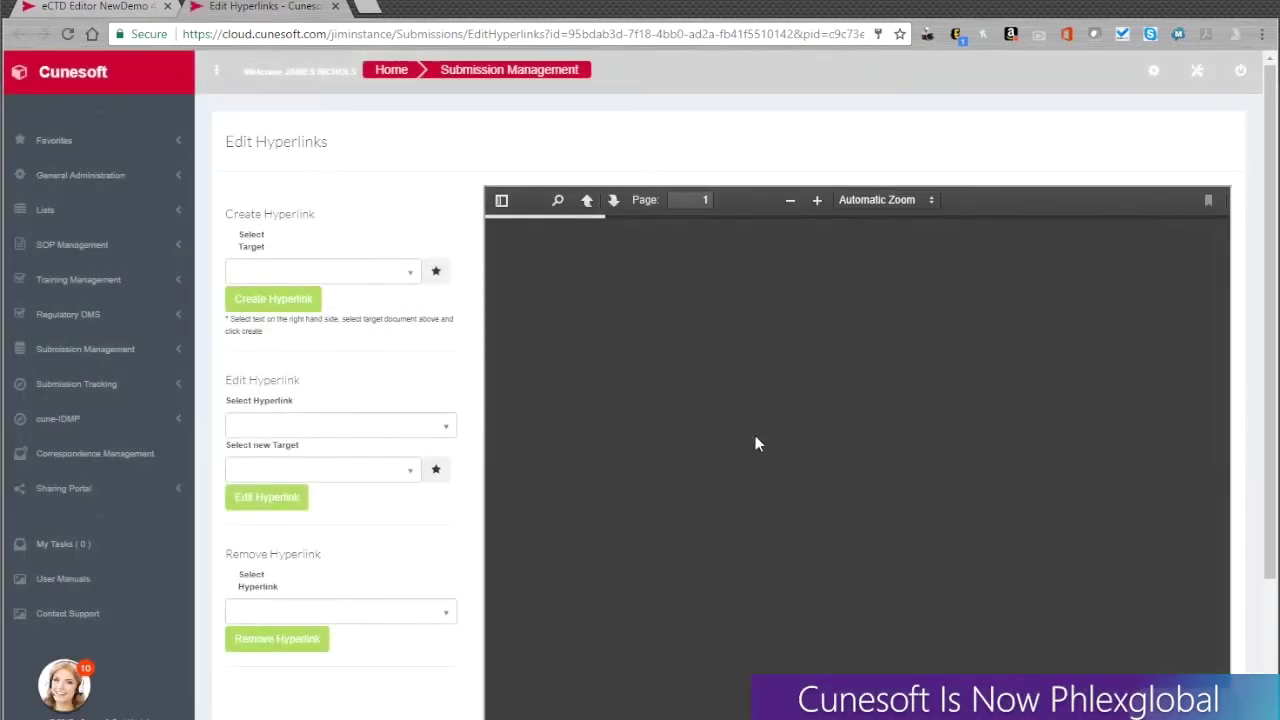
Check the "2.6.3.1 Pharmacology" hyperlink on page 5 of the reloaded document and close the hyperlink editor.
{"action": "scroll", "coordinate": [757, 444], "scroll_direction": "down", "scroll_amount": 10}
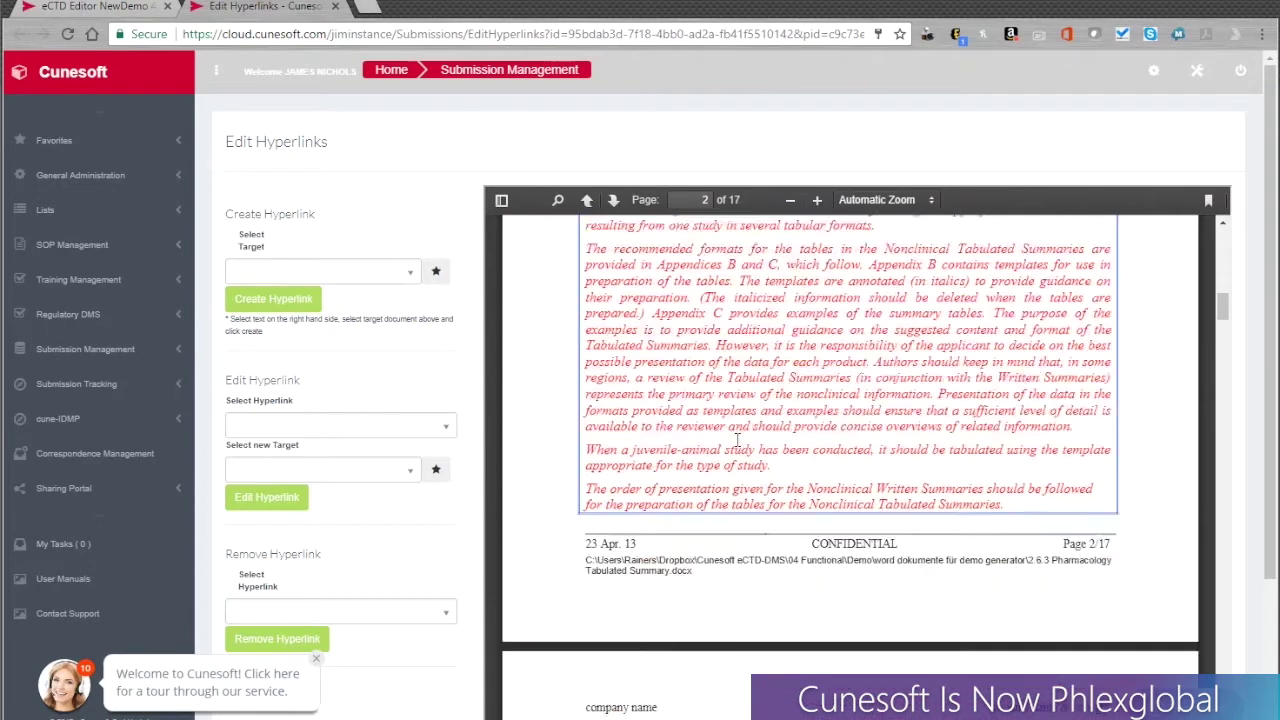
{"action": "scroll", "coordinate": [736, 447], "scroll_direction": "down", "scroll_amount": 10}
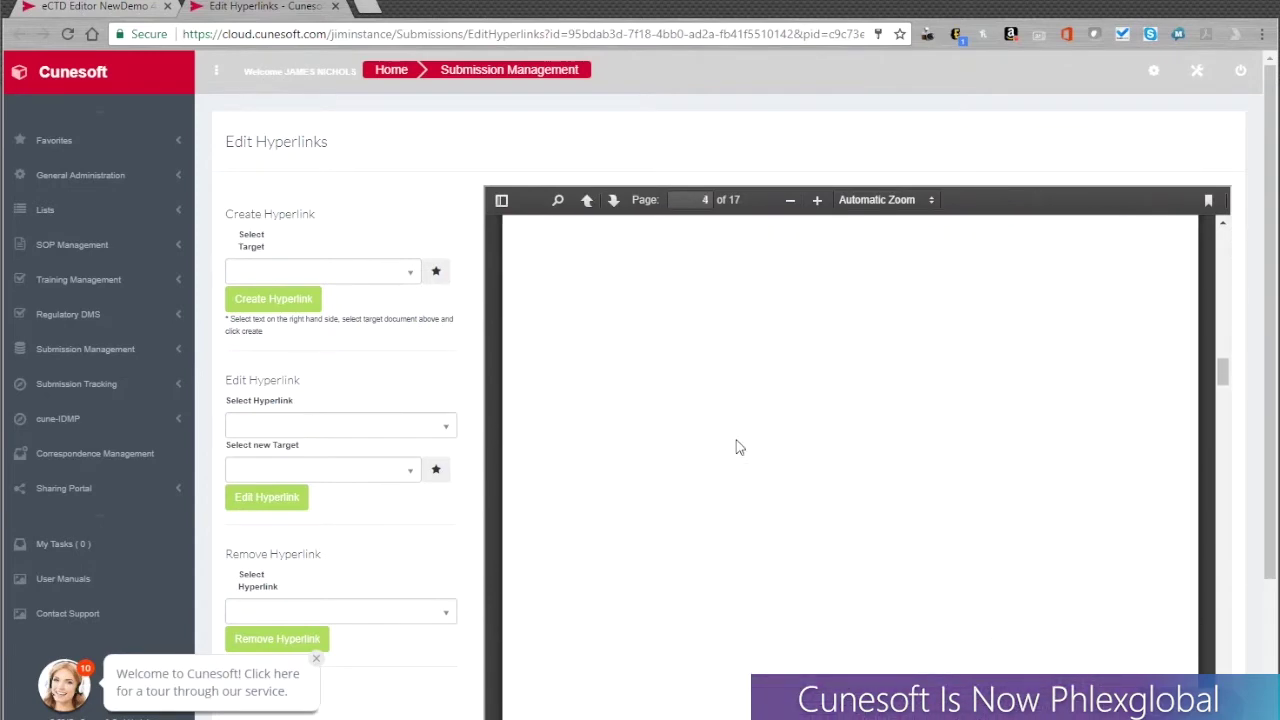
{"action": "scroll", "coordinate": [736, 447], "scroll_direction": "down", "scroll_amount": 5}
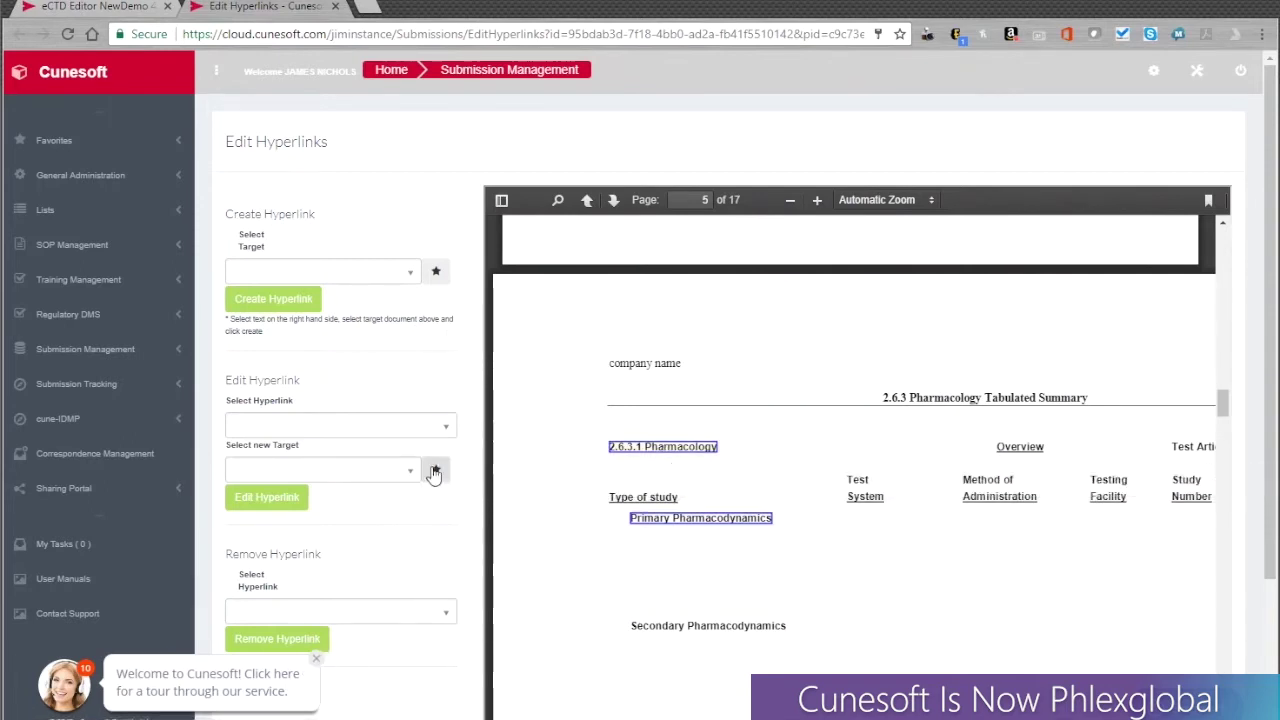
{"action": "left_click", "coordinate": [335, 6]}
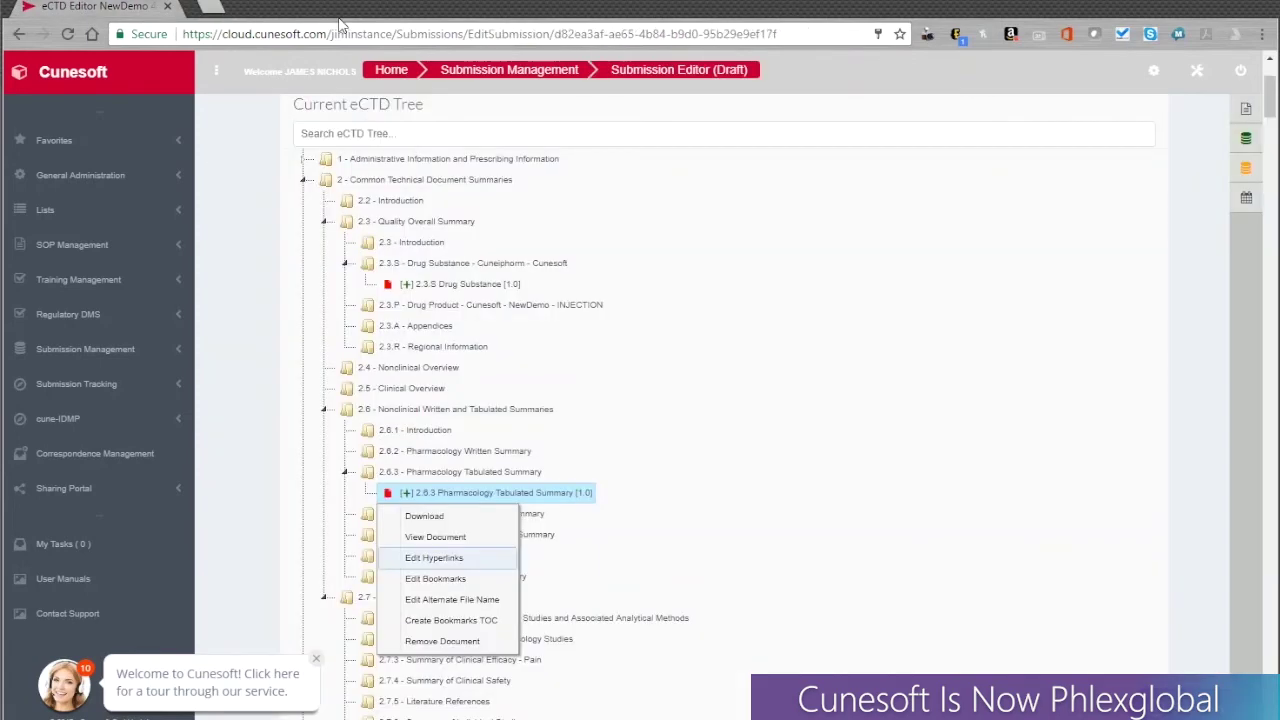
Run the hyperlink check on the submission, review the Hyperlinking Report and close it.
{"action": "scroll", "coordinate": [555, 200], "scroll_direction": "up", "scroll_amount": 2}
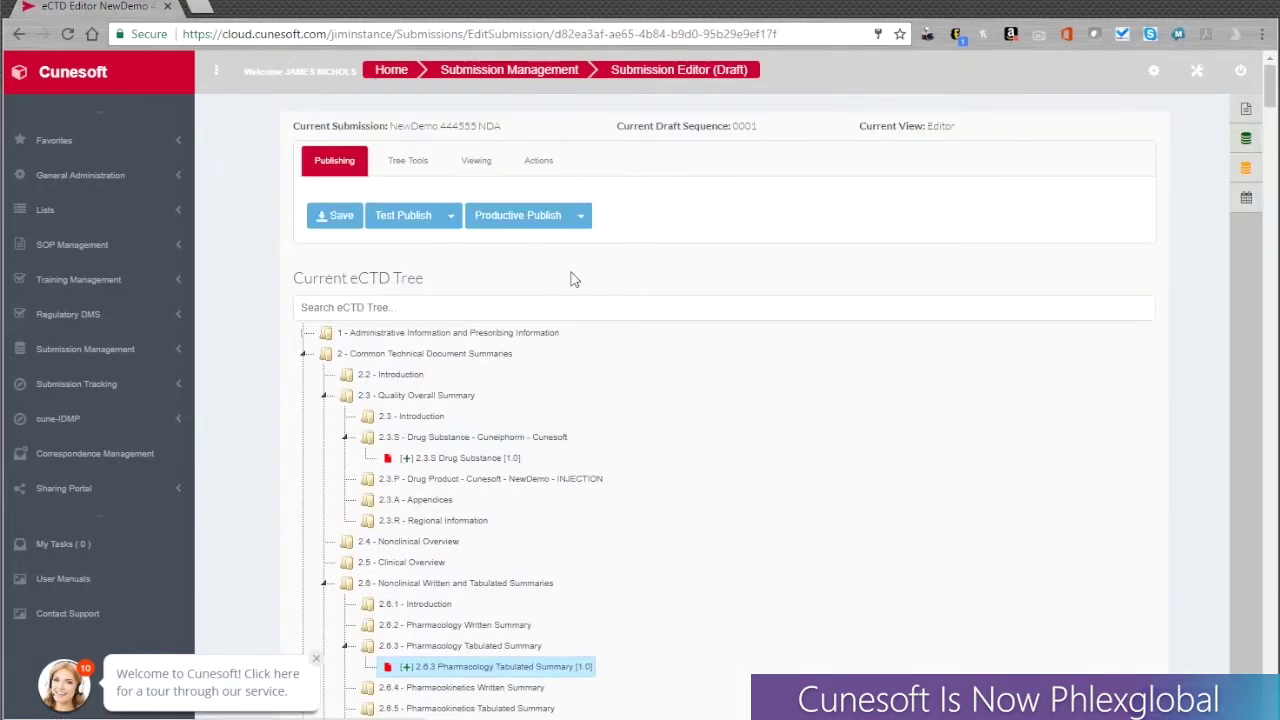
{"action": "left_click", "coordinate": [410, 162]}
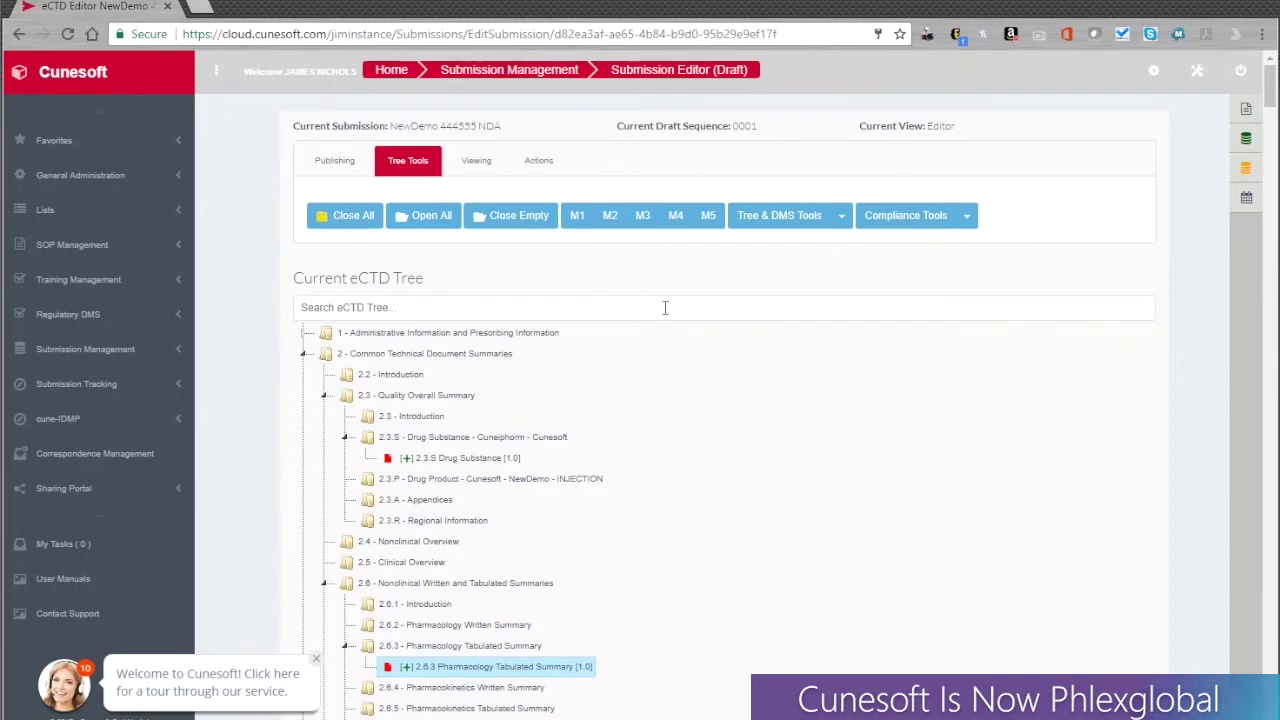
{"action": "left_click", "coordinate": [967, 216]}
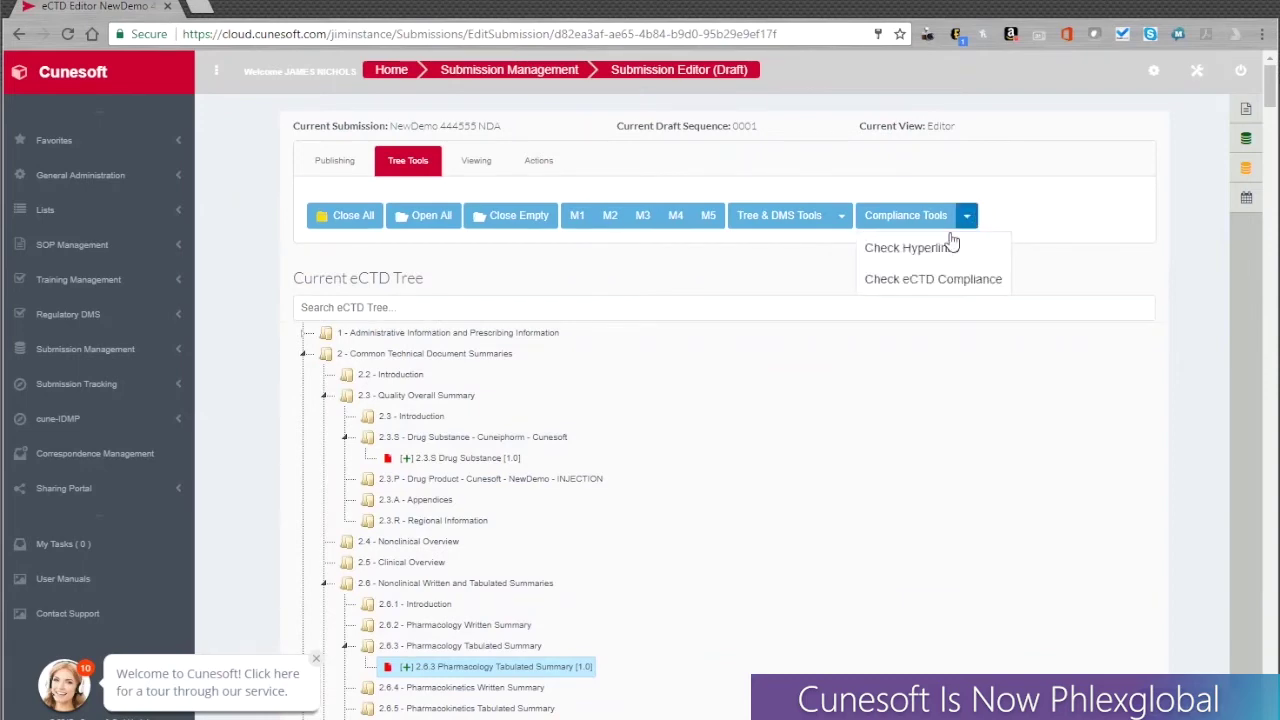
{"action": "left_click", "coordinate": [950, 246]}
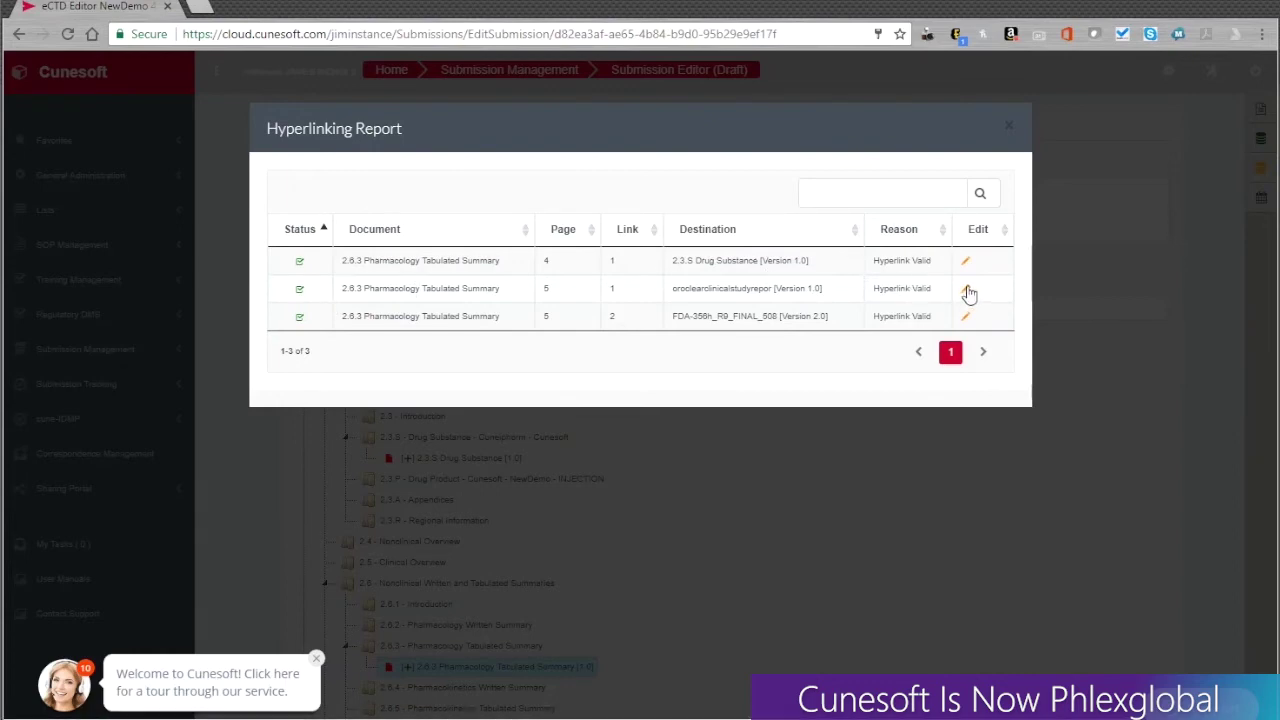
{"action": "left_click", "coordinate": [1011, 130]}
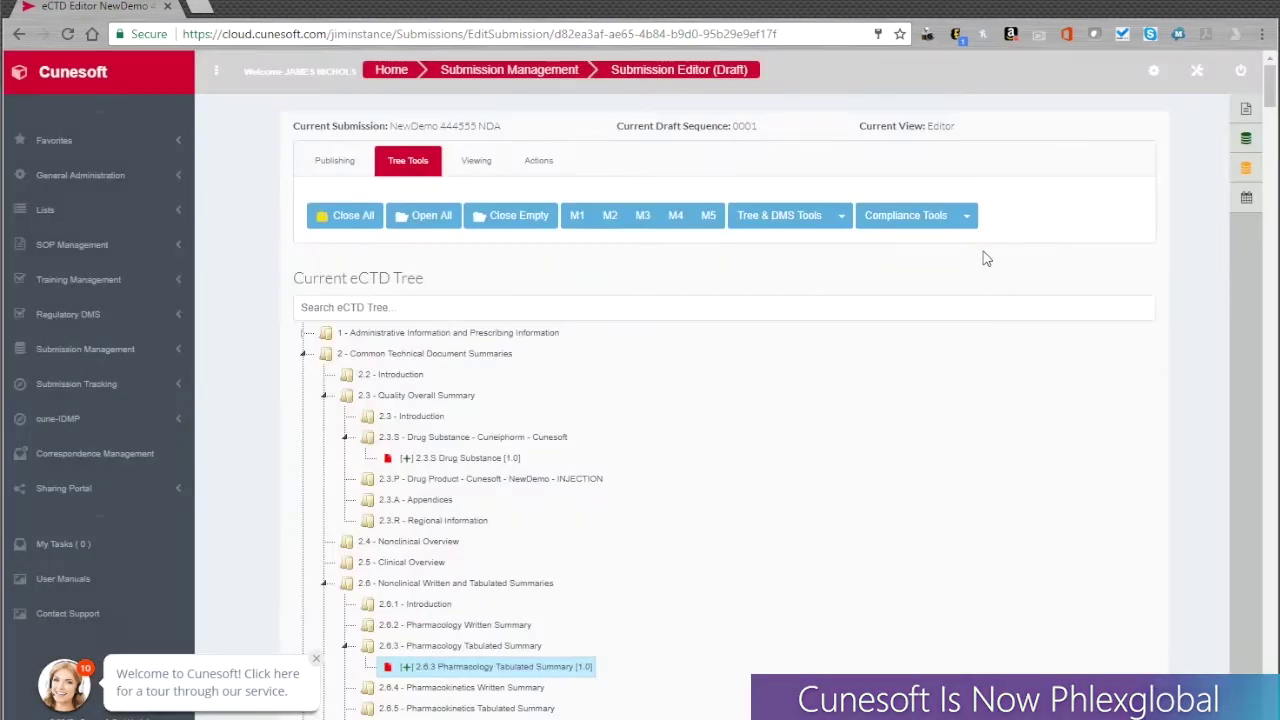
Run the eCTD compliance check, review the documents' issues and resolutions in the Compliance Report, and close it.
{"action": "left_click", "coordinate": [968, 217]}
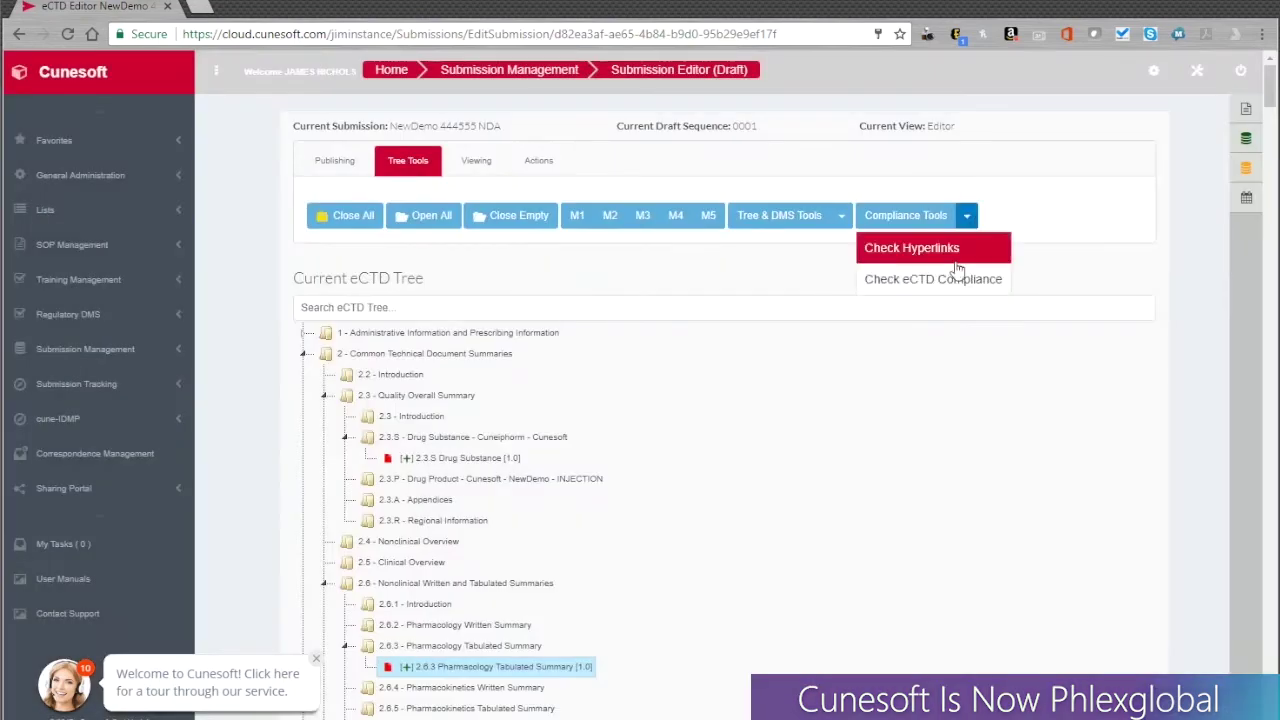
{"action": "left_click", "coordinate": [966, 277]}
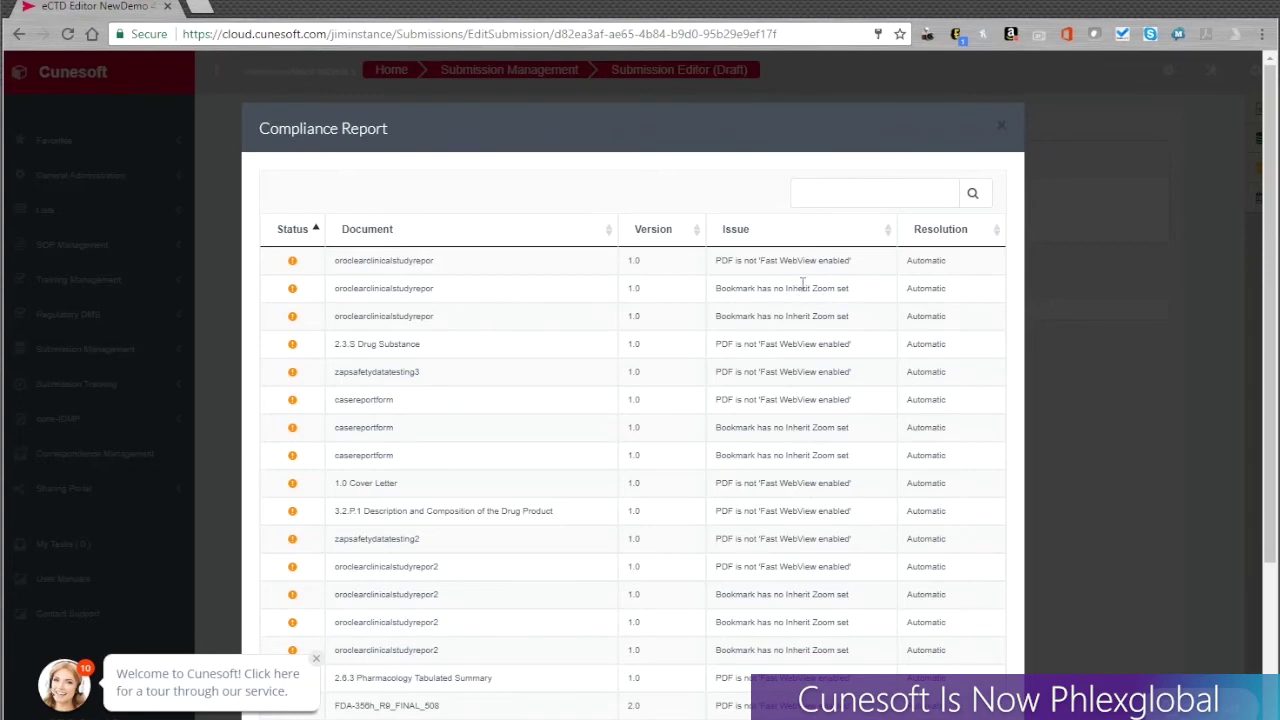
{"action": "scroll", "coordinate": [800, 289], "scroll_direction": "down", "scroll_amount": 5}
{"action": "scroll", "coordinate": [800, 289], "scroll_direction": "up", "scroll_amount": 5}
{"action": "scroll", "coordinate": [944, 380], "scroll_direction": "down", "scroll_amount": 2}
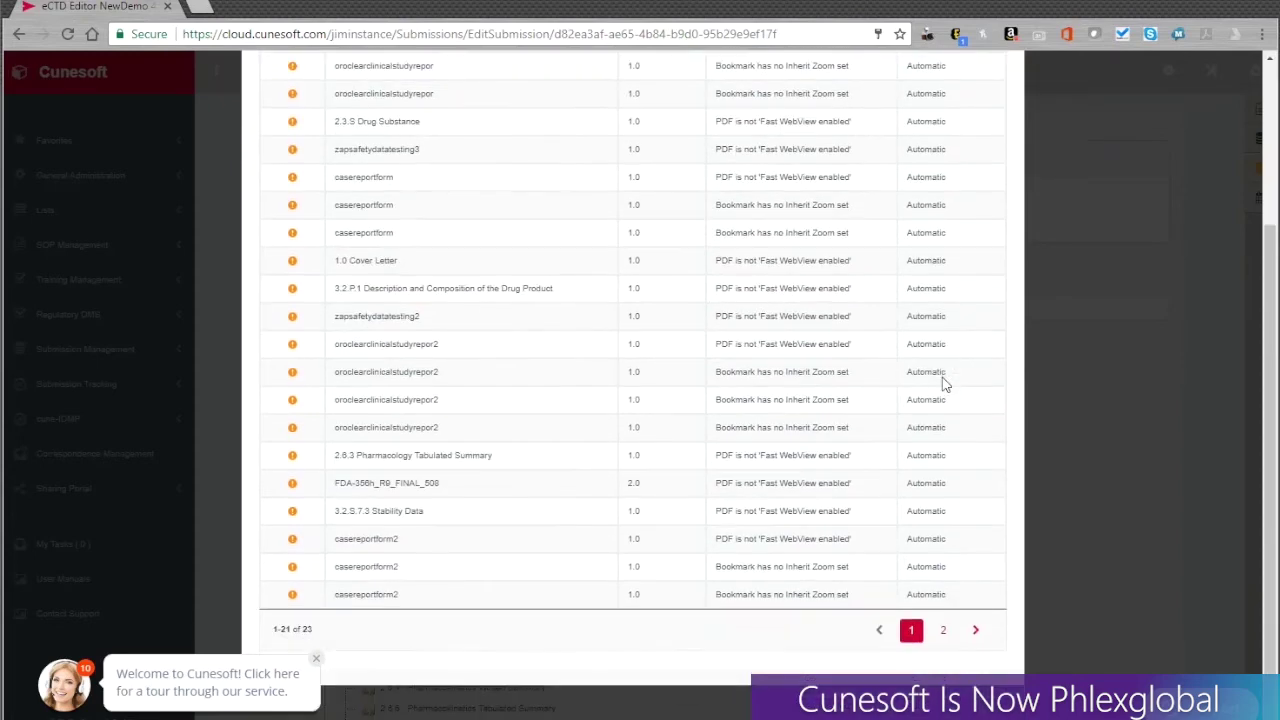
{"action": "scroll", "coordinate": [944, 382], "scroll_direction": "up", "scroll_amount": 2}
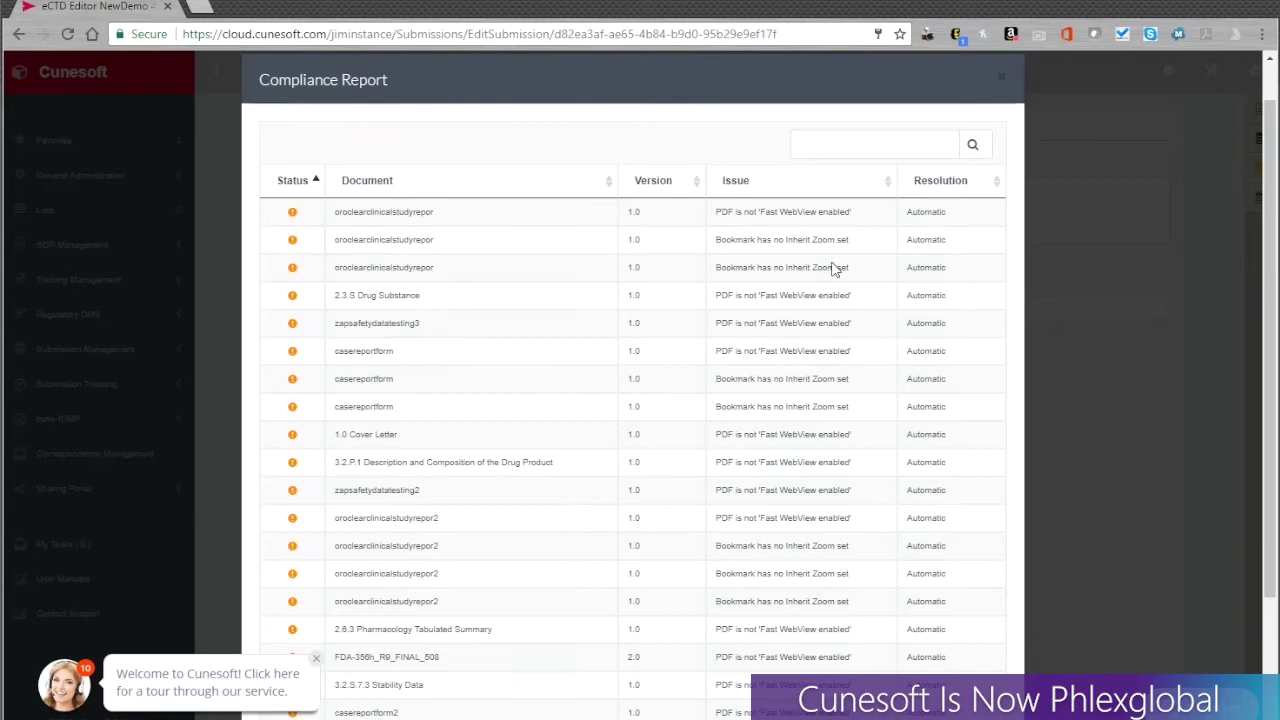
{"action": "left_click", "coordinate": [1002, 78]}
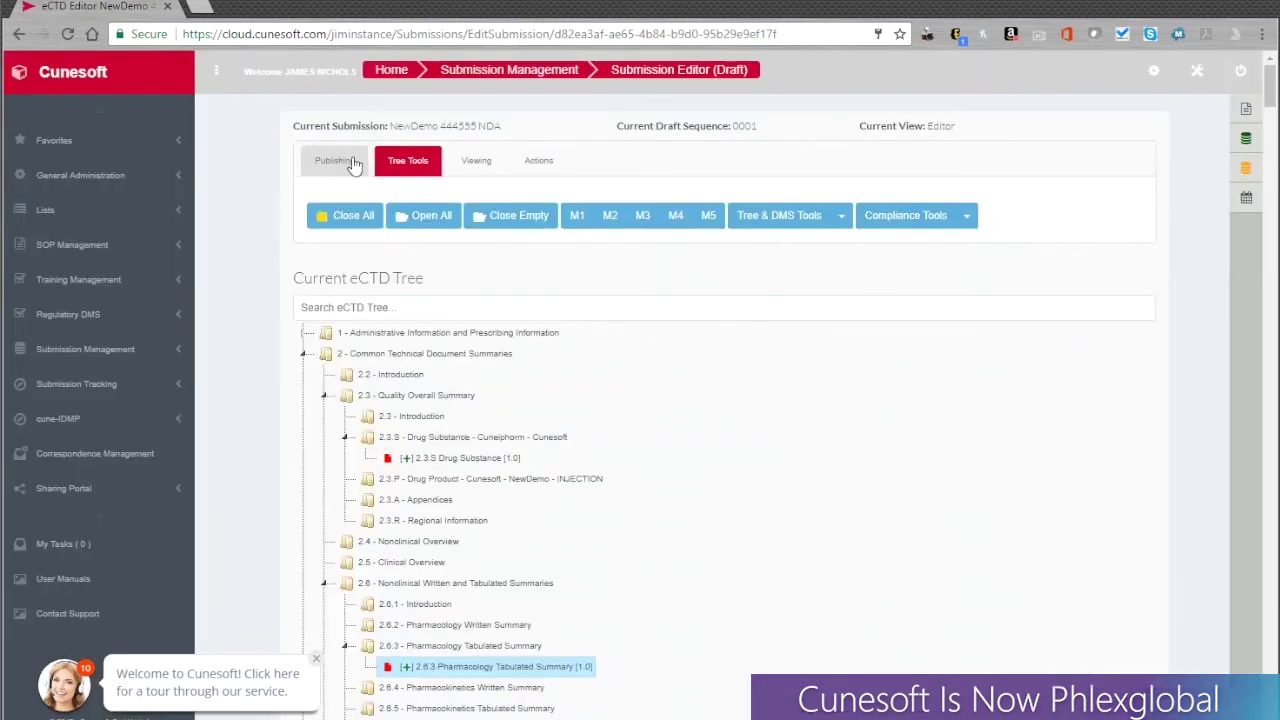
Start a test publish of the submission in eCTD format.
{"action": "left_click", "coordinate": [338, 160]}
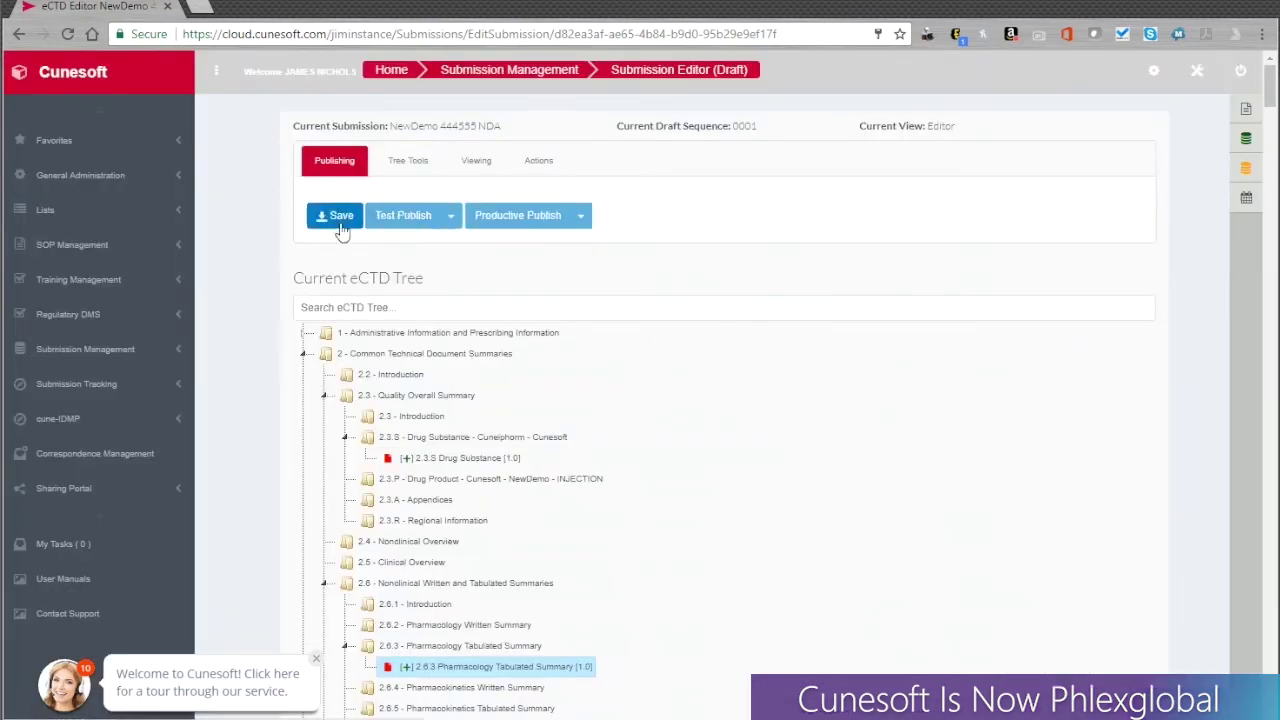
{"action": "left_click", "coordinate": [451, 217]}
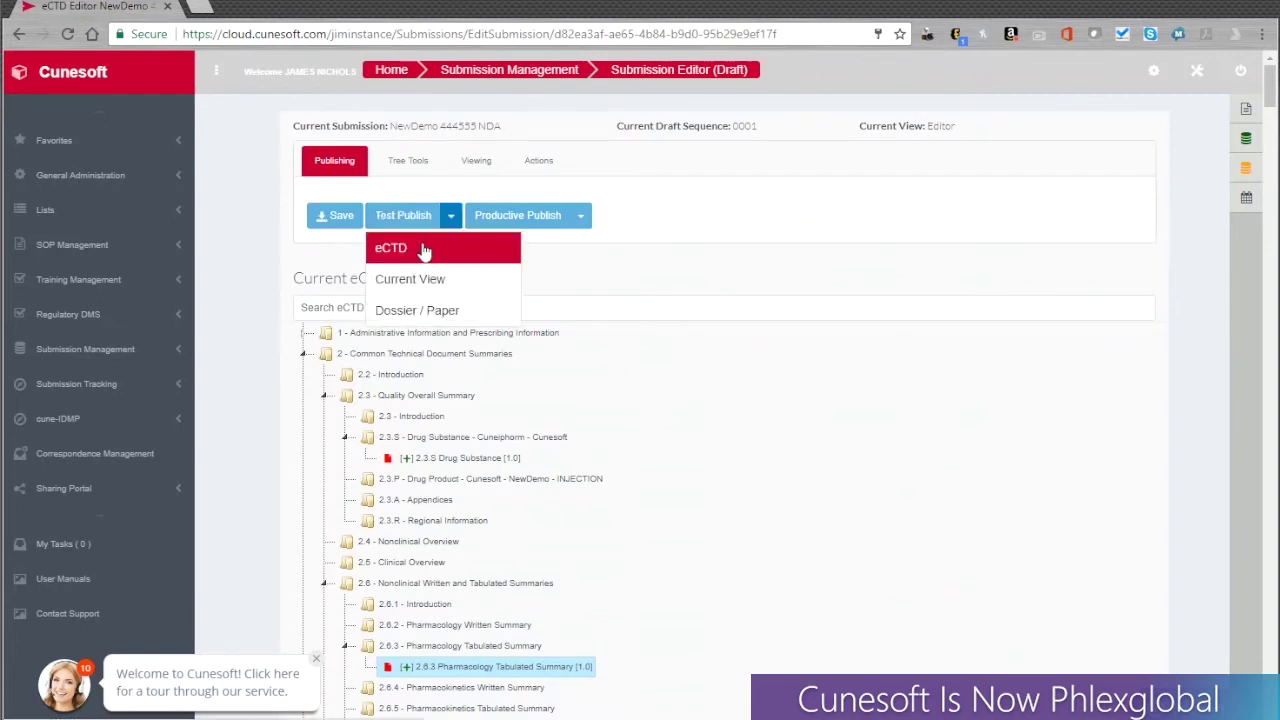
{"action": "left_click", "coordinate": [424, 249]}
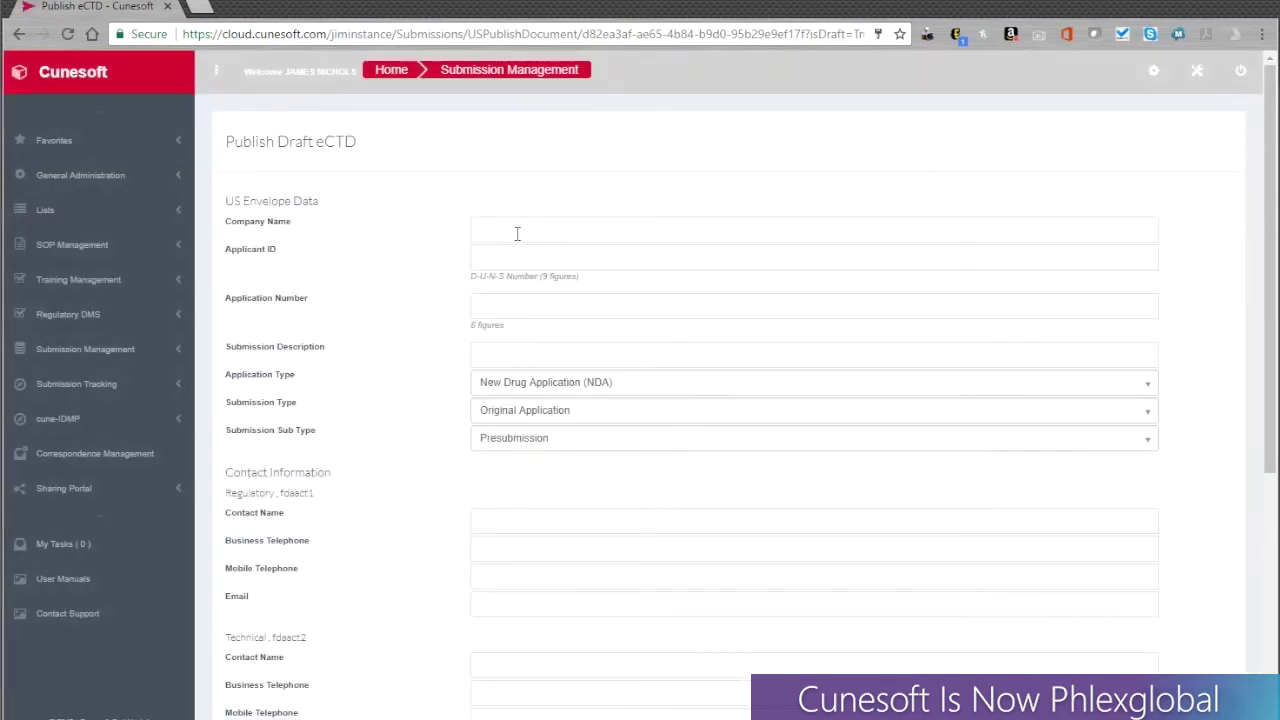
Fill in the US envelope data with company name Cunesoft Inc., the nine-figure applicant ID and application number 444555.
{"action": "left_click", "coordinate": [516, 234]}
{"action": "type", "text": "C"}
{"action": "left_click", "coordinate": [530, 270]}
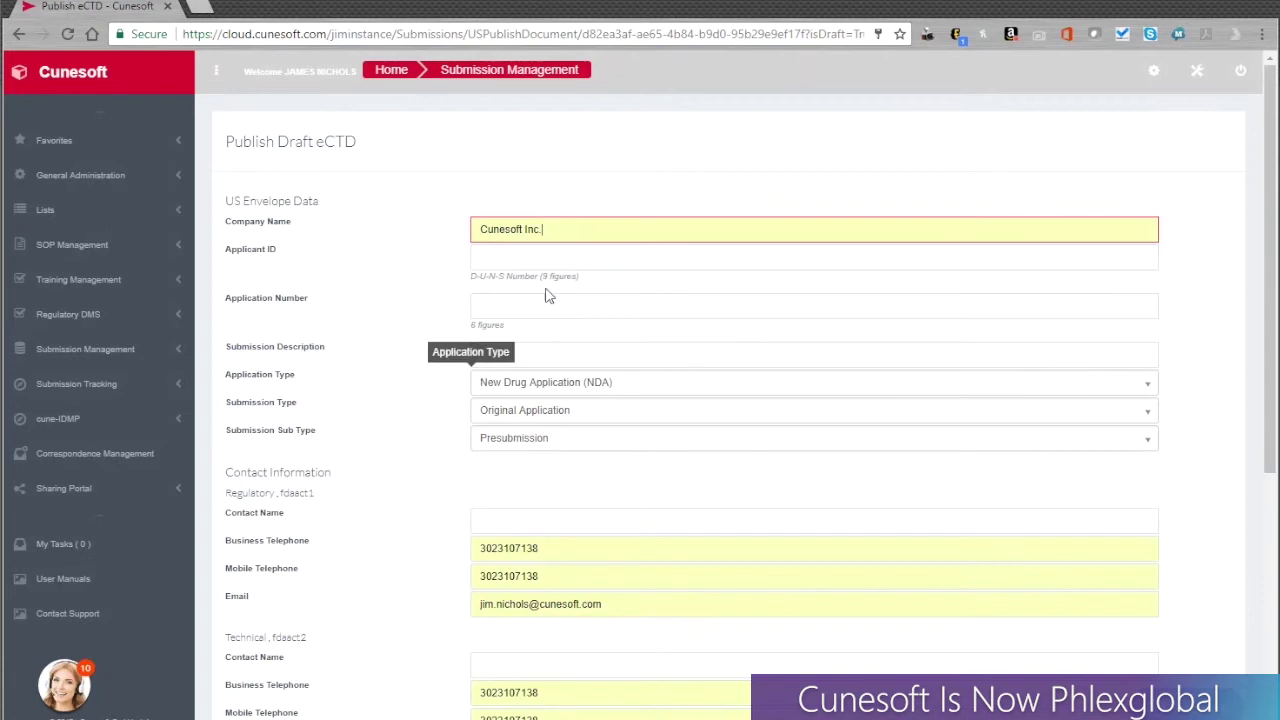
{"action": "left_click", "coordinate": [530, 258]}
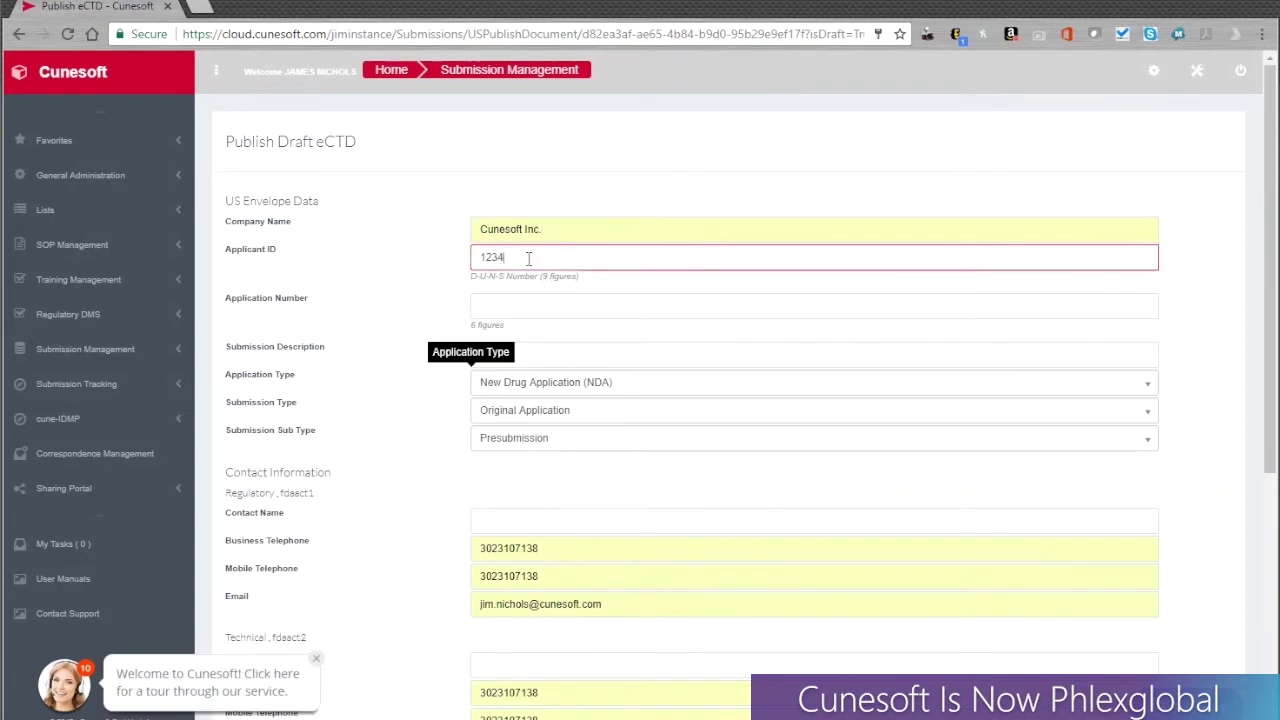
{"action": "left_click", "coordinate": [637, 310]}
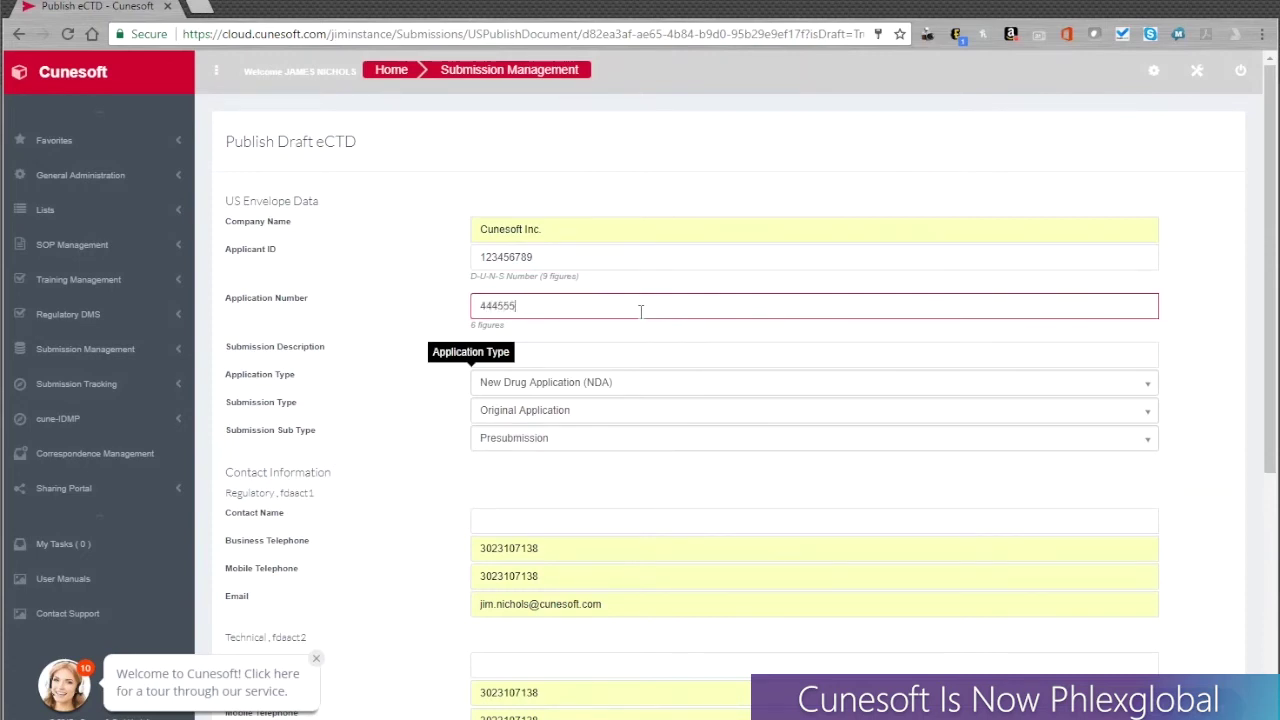
Set the Submission Sub Type to Application.
{"action": "left_click", "coordinate": [402, 414]}
{"action": "left_click", "coordinate": [589, 446]}
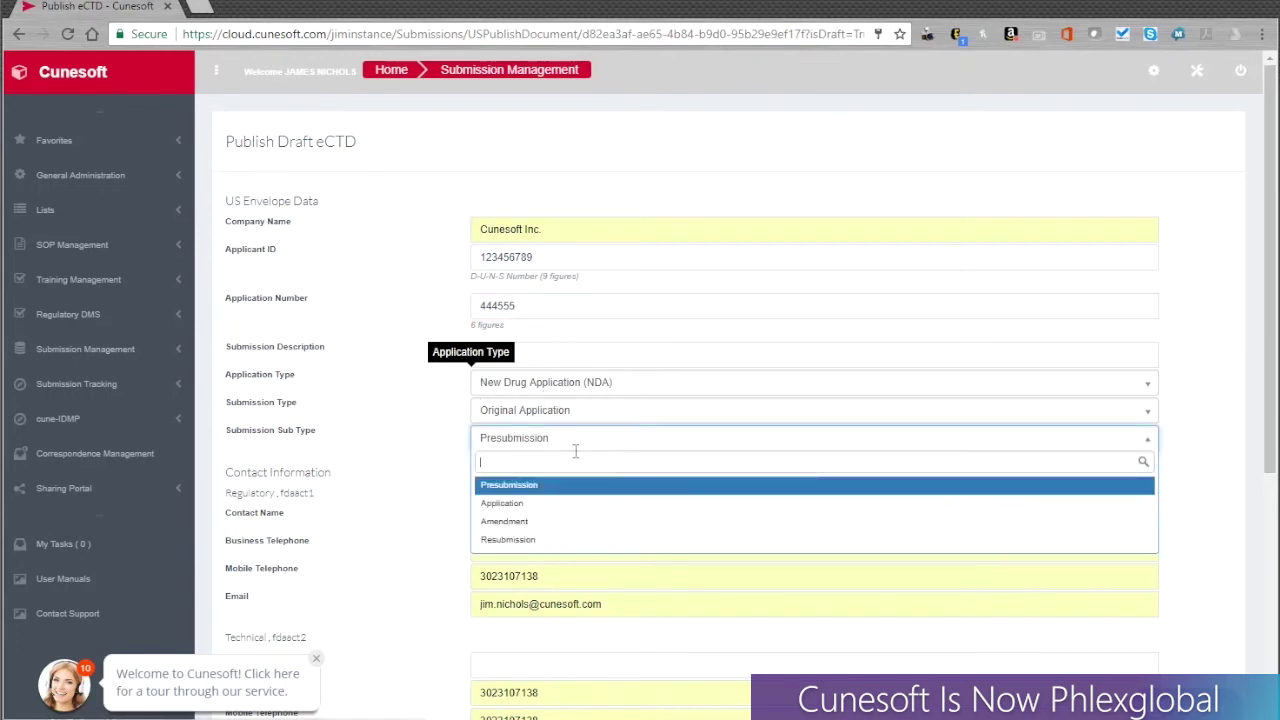
{"action": "left_click", "coordinate": [558, 504]}
{"action": "left_click", "coordinate": [396, 481]}
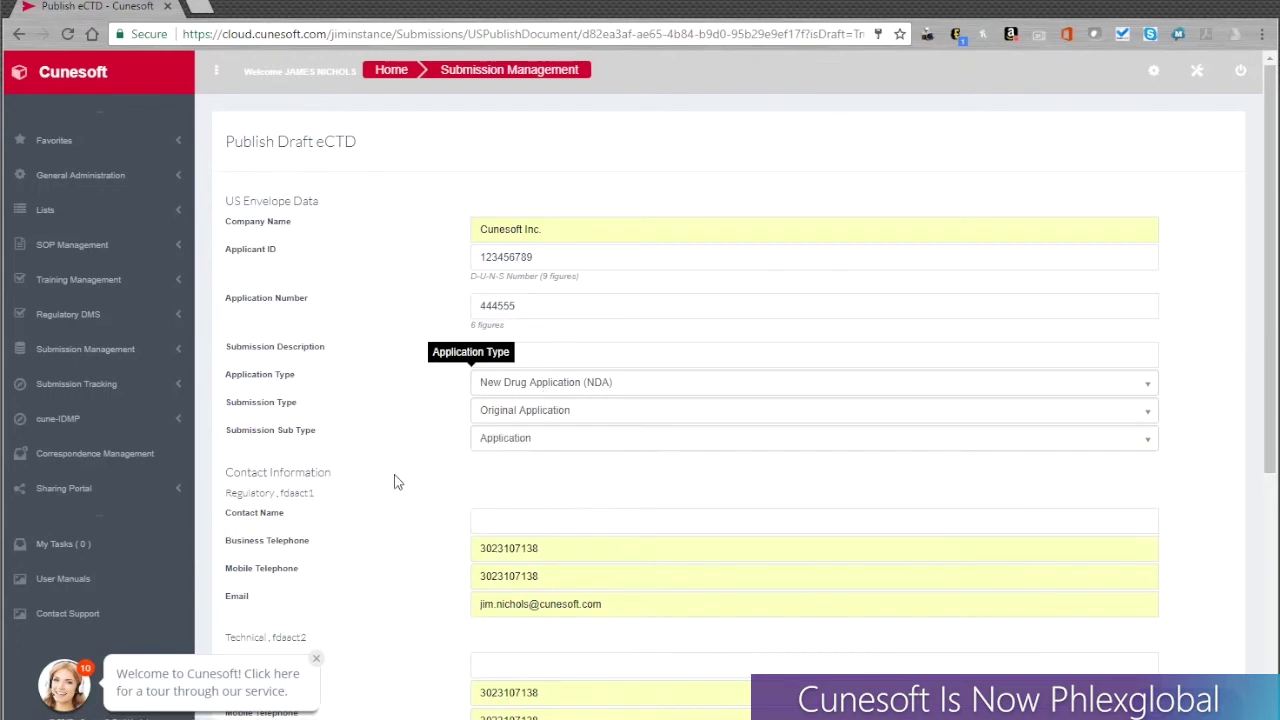
Fill in the contact name for the Technical contact.
{"action": "scroll", "coordinate": [400, 480], "scroll_direction": "down", "scroll_amount": 4}
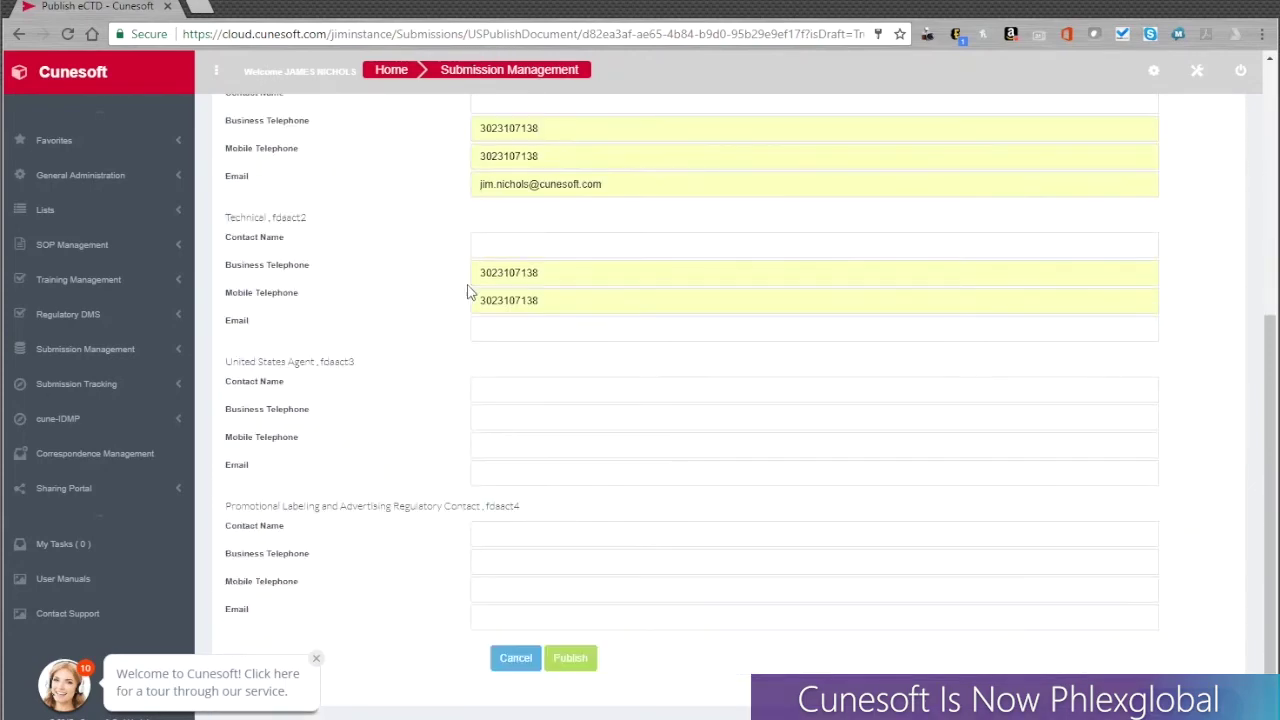
{"action": "left_click", "coordinate": [516, 247]}
{"action": "left_click", "coordinate": [508, 272]}
{"action": "scroll", "coordinate": [525, 349], "scroll_direction": "up", "scroll_amount": 3}
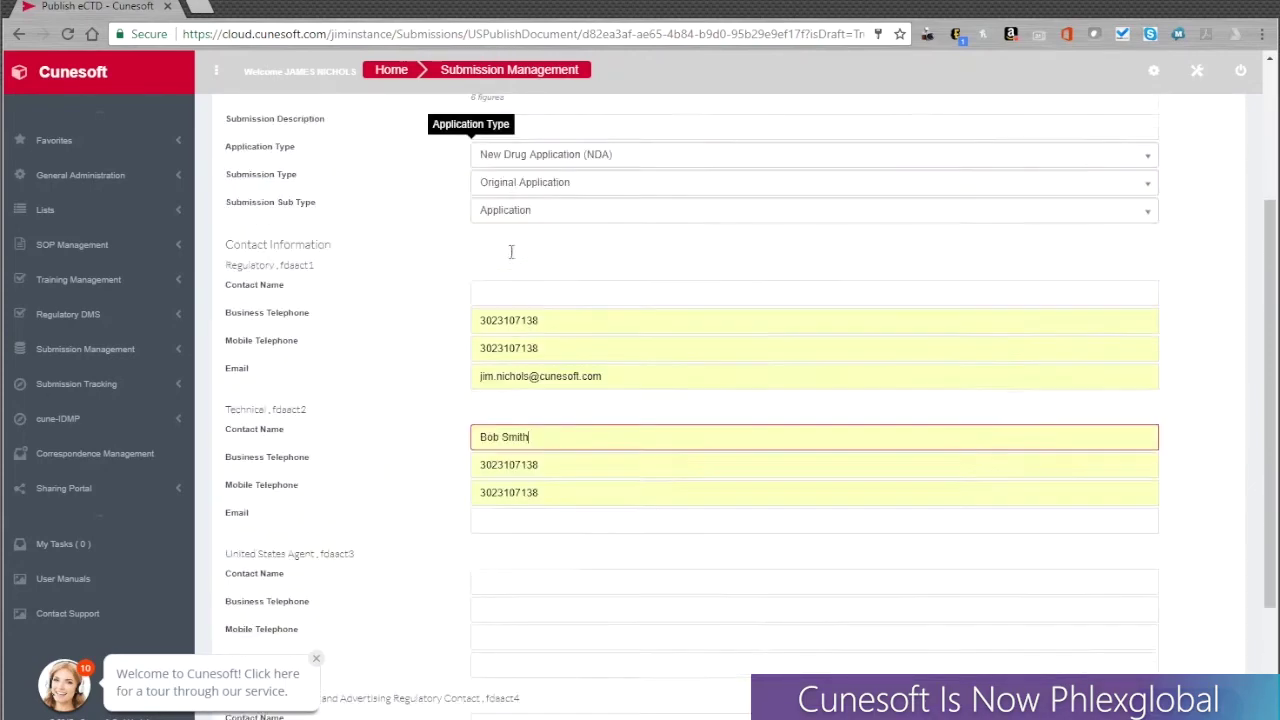
Fill in the contact name for the Regulatory contact and launch the test publish.
{"action": "left_click", "coordinate": [533, 356]}
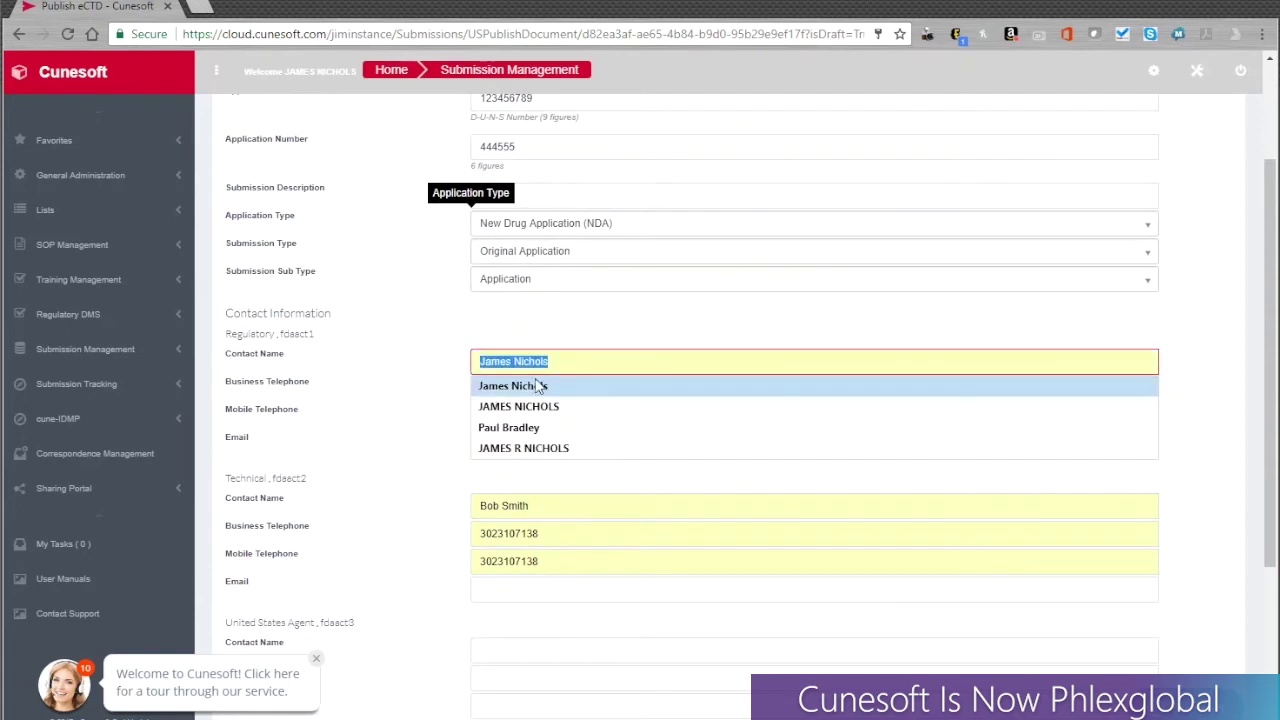
{"action": "left_click", "coordinate": [535, 376]}
{"action": "scroll", "coordinate": [362, 473], "scroll_direction": "down", "scroll_amount": 3}
{"action": "left_click", "coordinate": [574, 659]}
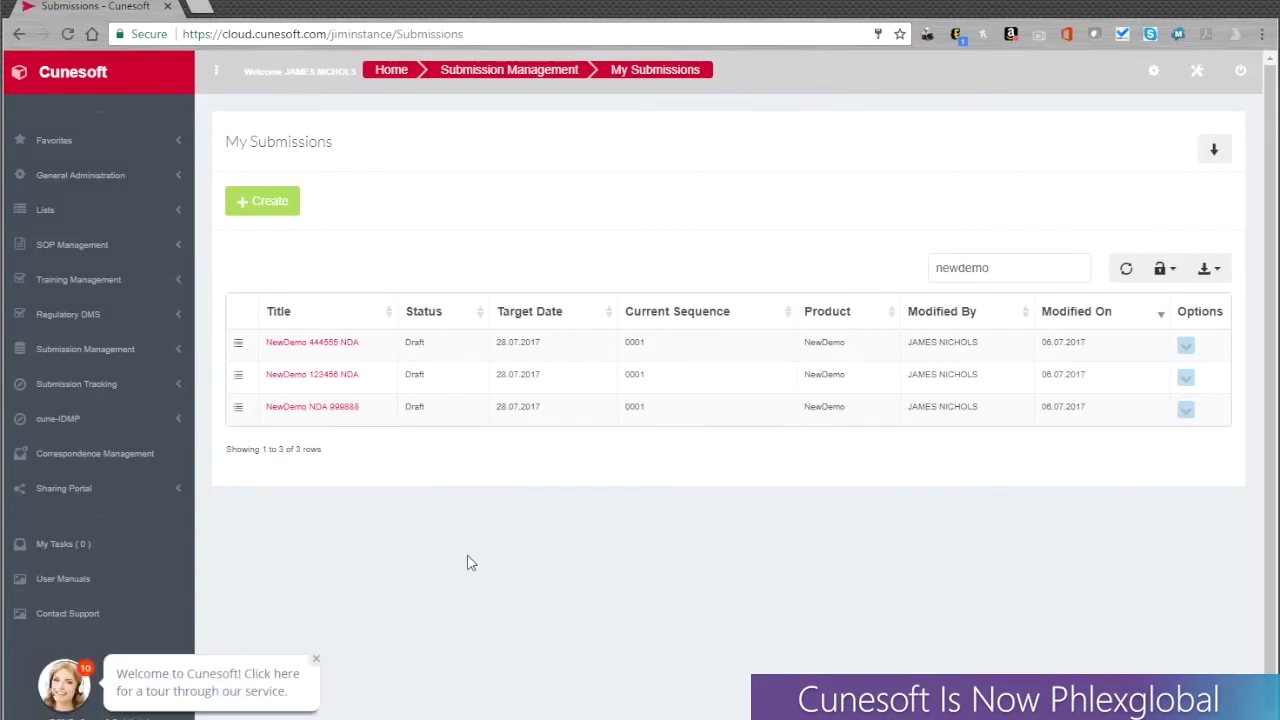
Open the NewDemo 444555 NDA submission and track its test publishing job, refreshing the messages until the job finishes.
{"action": "left_click", "coordinate": [324, 346]}
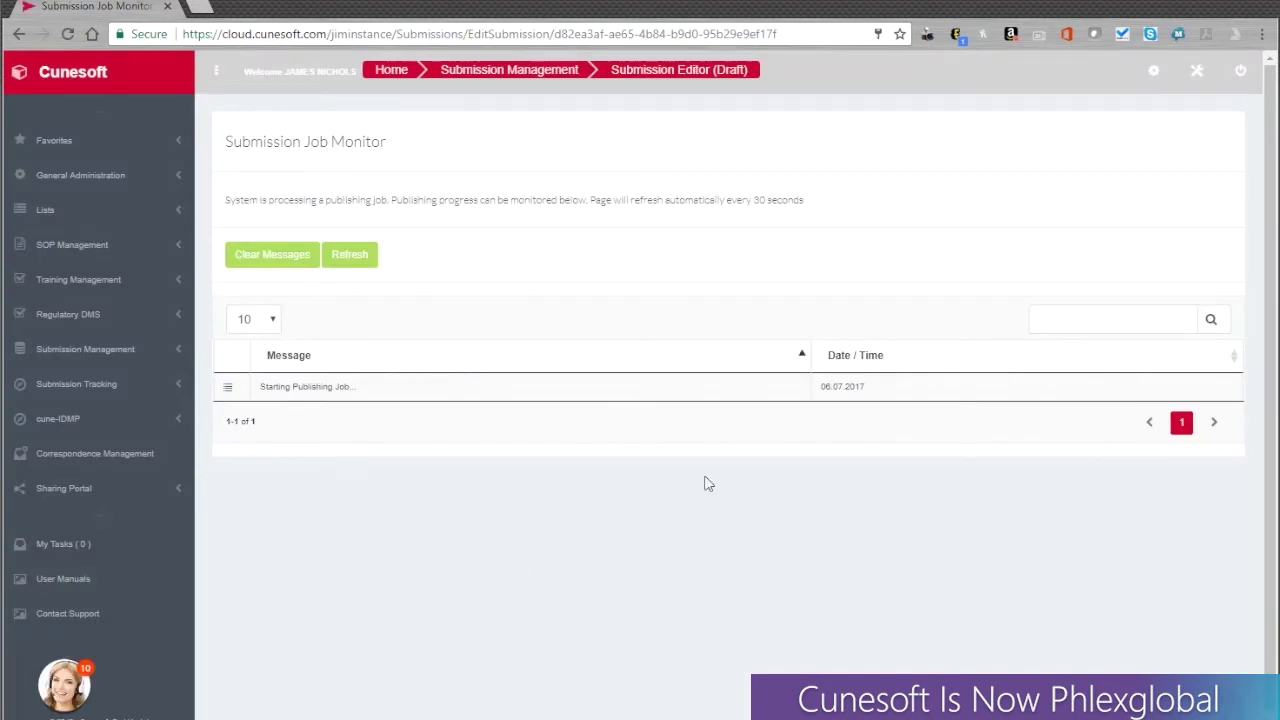
{"action": "left_click", "coordinate": [347, 262]}
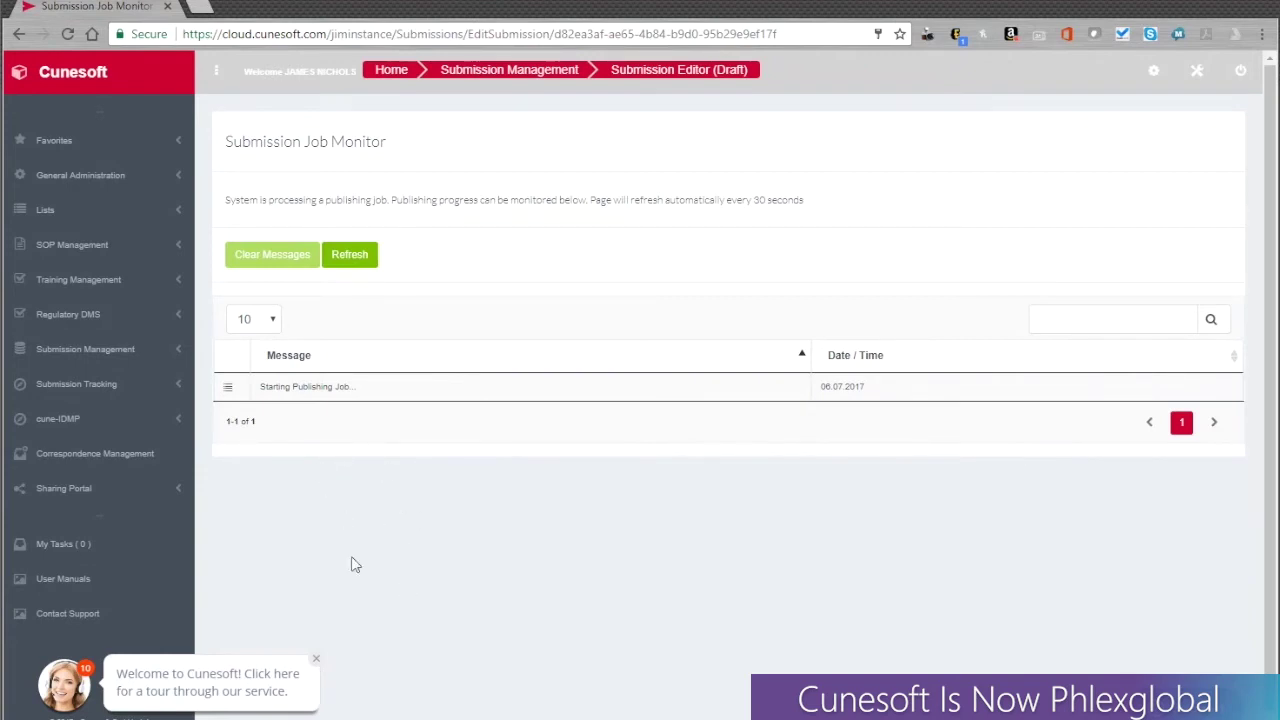
{"action": "left_click", "coordinate": [357, 263]}
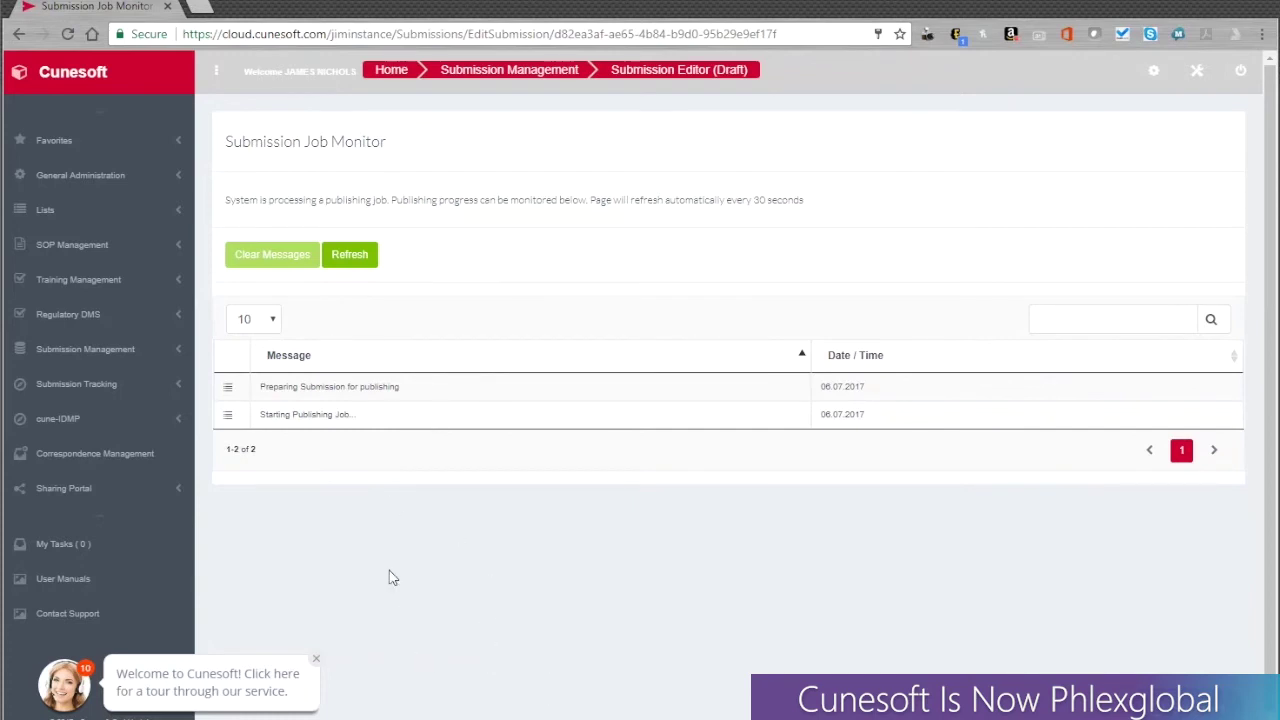
{"action": "left_click", "coordinate": [363, 262]}
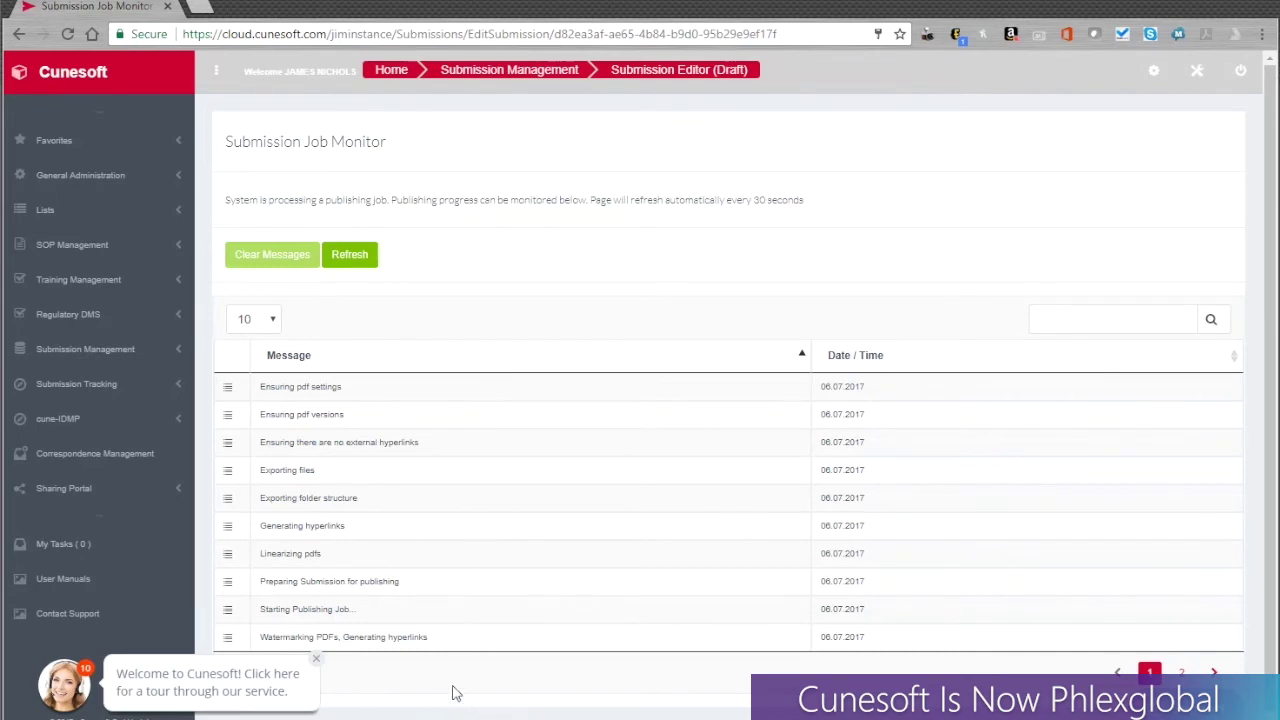
{"action": "left_click", "coordinate": [357, 257]}
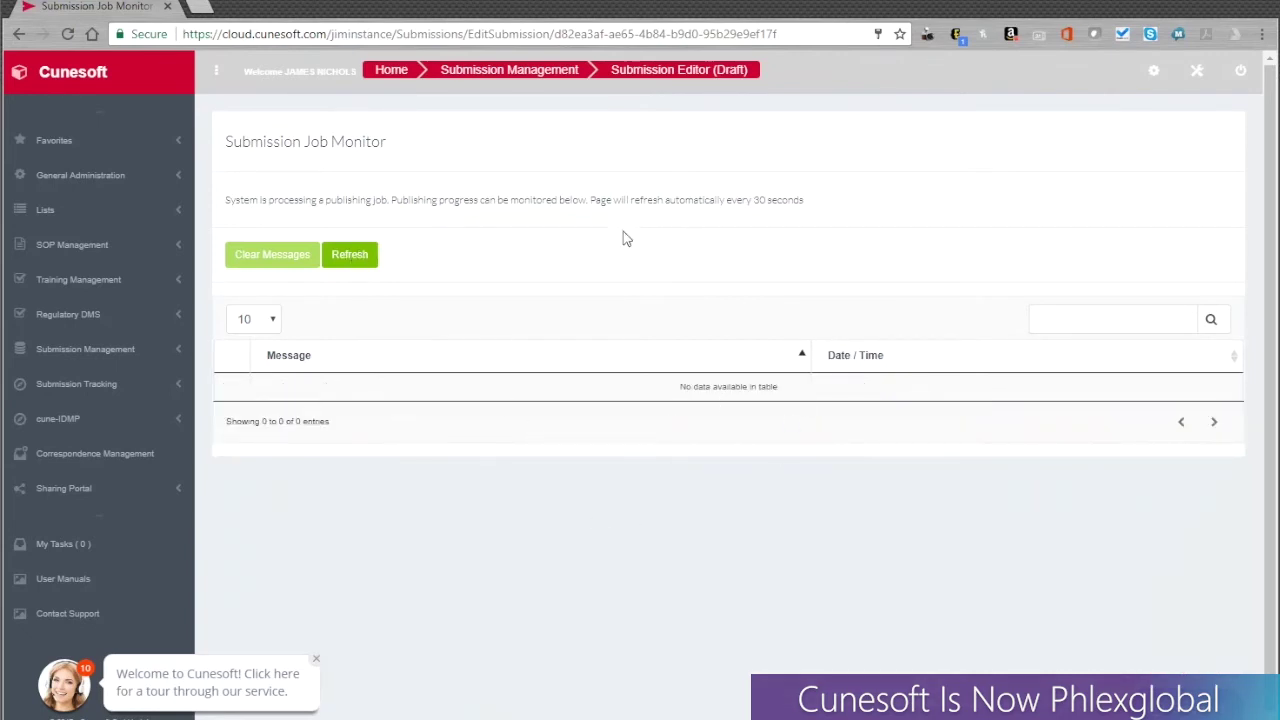
Download the NewDemo 444555 NDA package from the test submissions, keep the zip file and open it.
{"action": "left_click", "coordinate": [103, 358]}
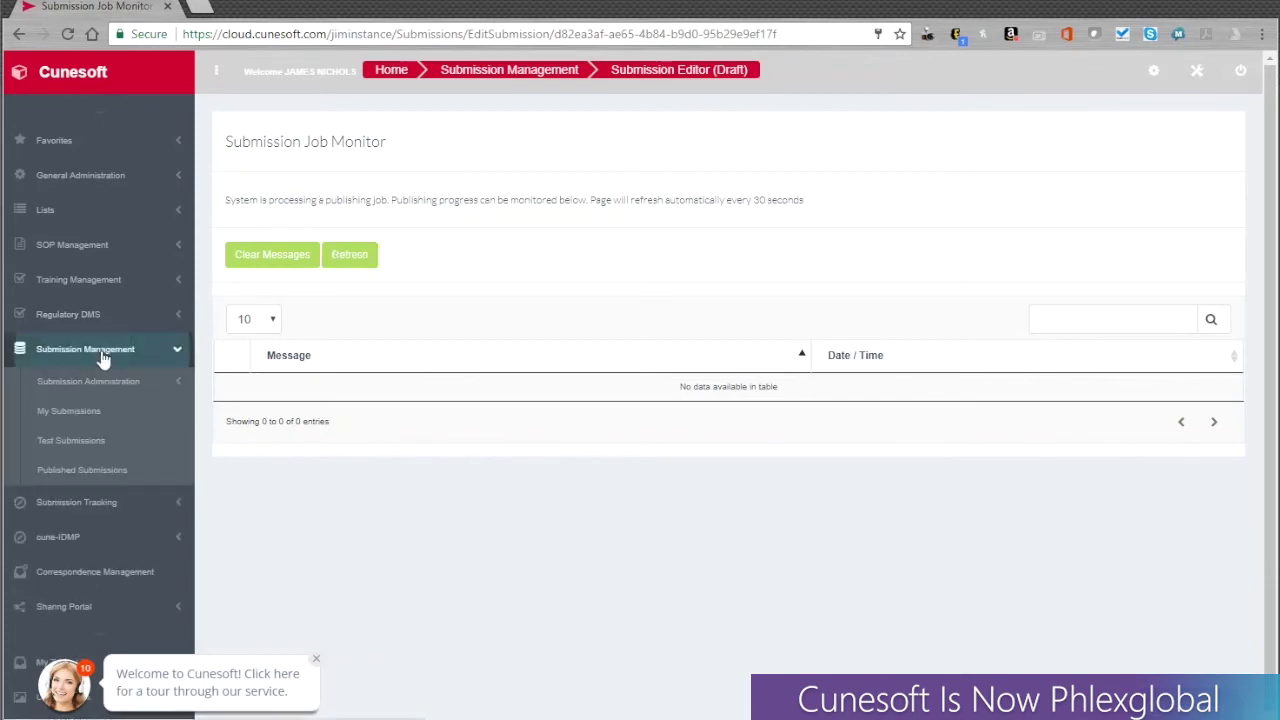
{"action": "left_click", "coordinate": [84, 441]}
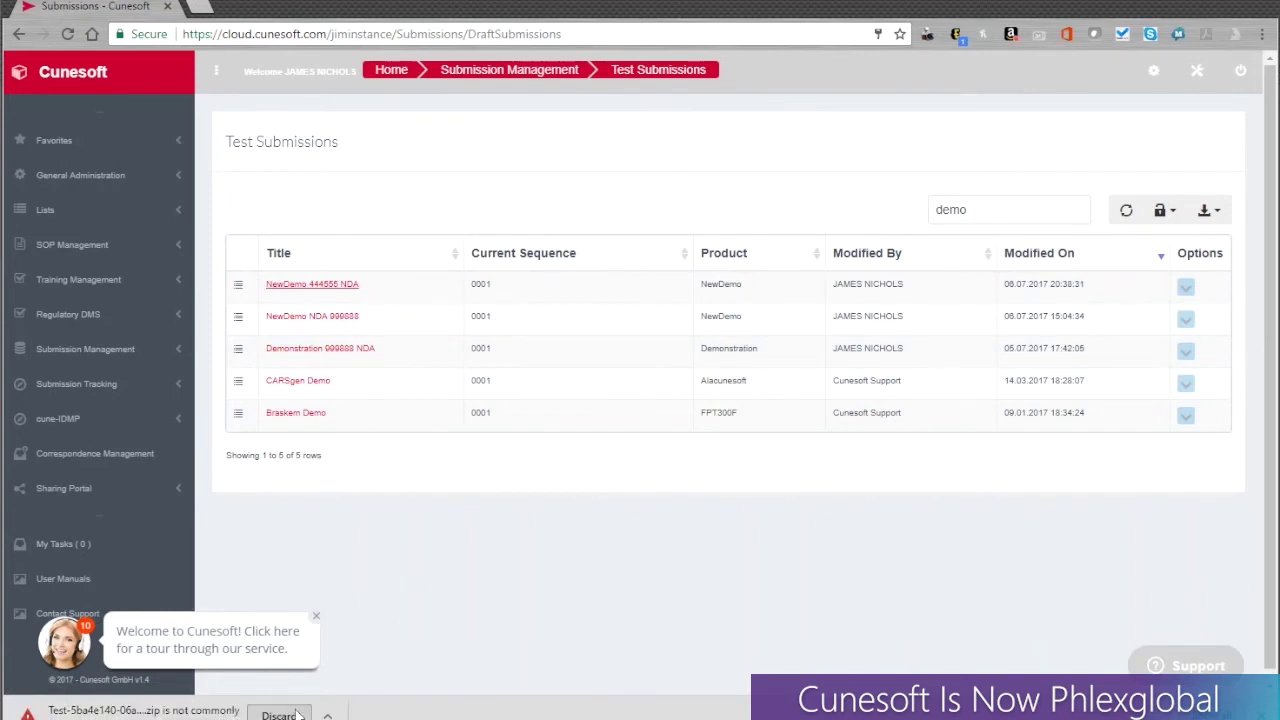
{"action": "left_click", "coordinate": [345, 675]}
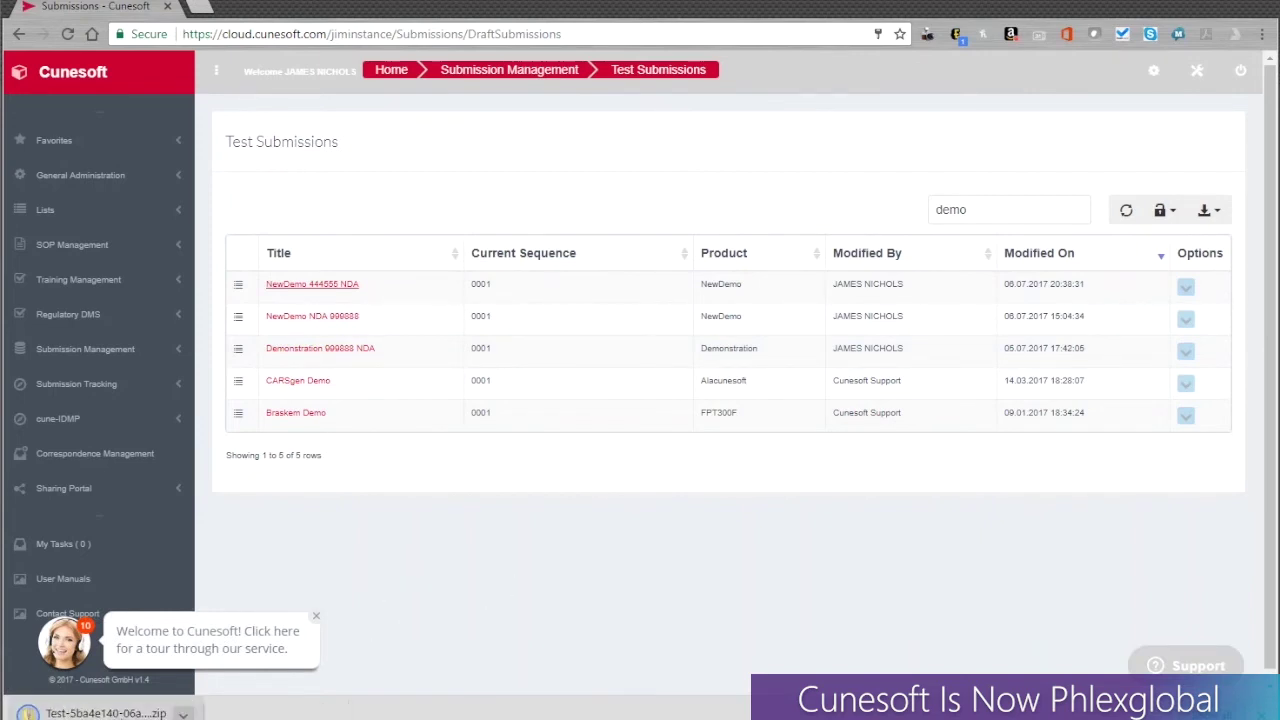
{"action": "left_click", "coordinate": [105, 713]}
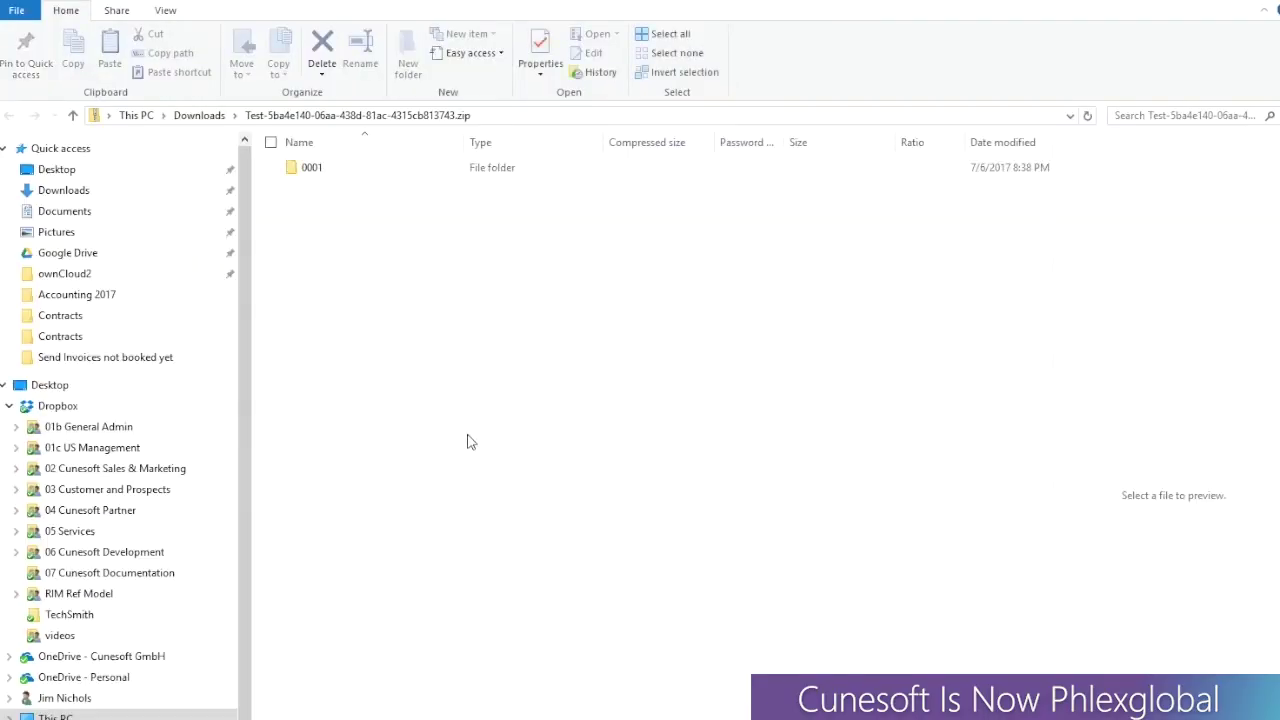
Open the 0001 folder in the zip and extract the whole package to the suggested folder in Downloads.
{"action": "left_click", "coordinate": [337, 170]}
{"action": "double_click", "coordinate": [337, 170]}
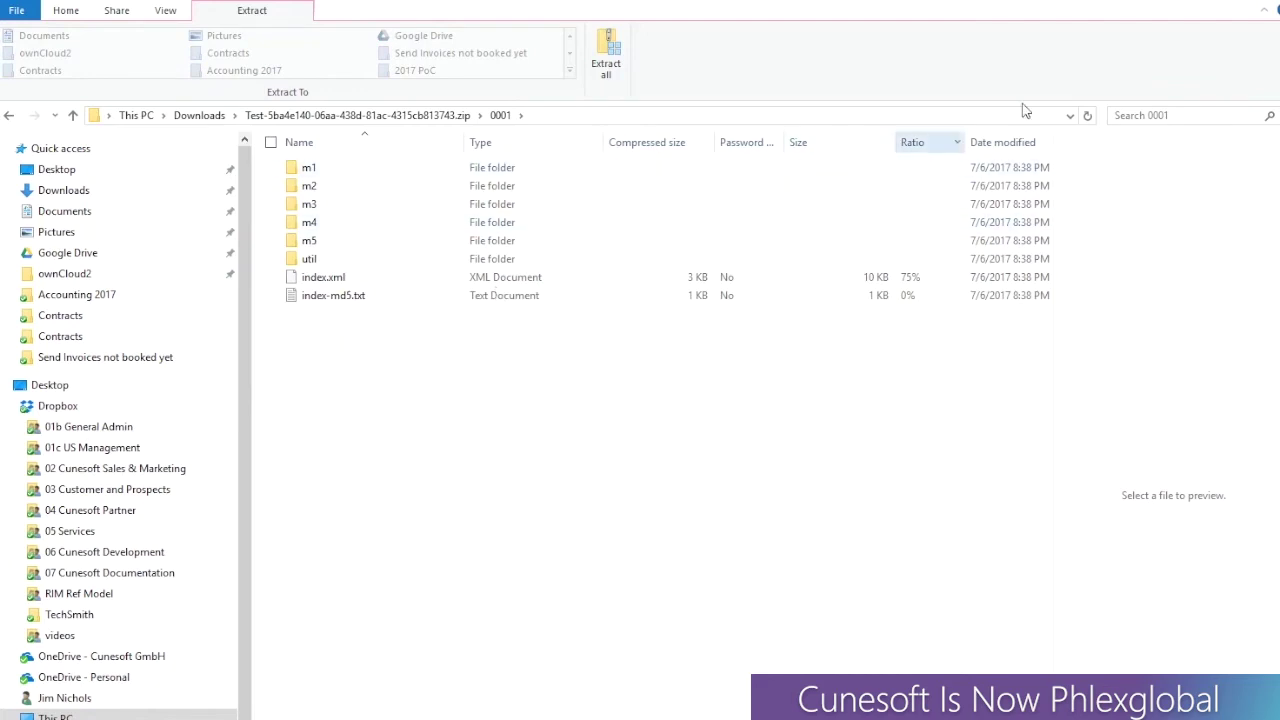
{"action": "left_click", "coordinate": [606, 55]}
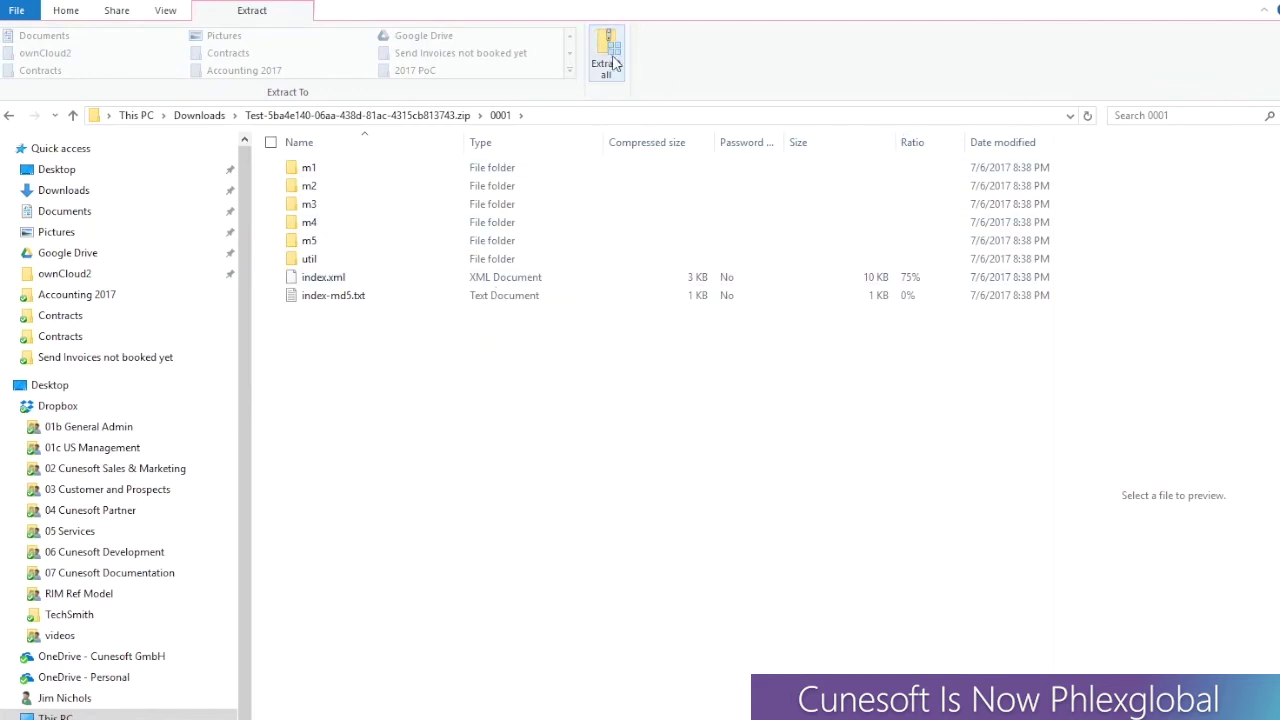
{"action": "left_click", "coordinate": [670, 605]}
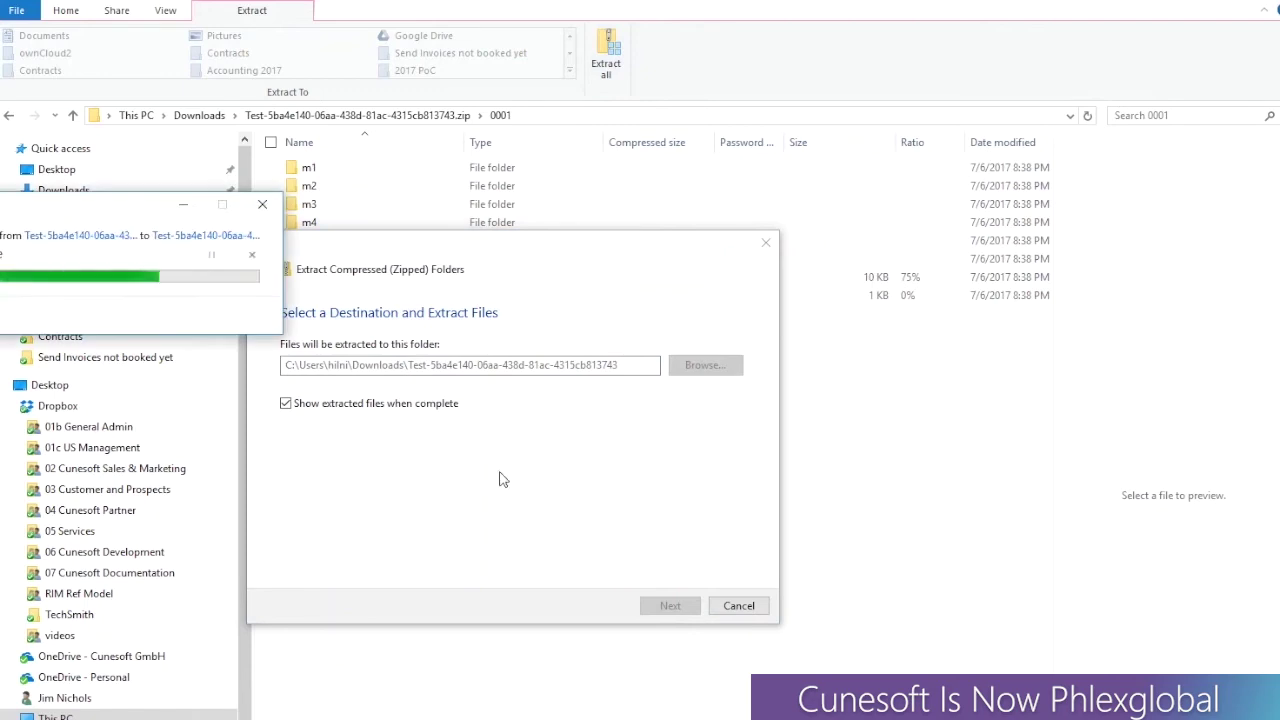
Open index.xml in the extracted 0001 folder, review the eCTD structure across modules m1 to m5, and return to Cunesoft.
{"action": "double_click", "coordinate": [309, 170]}
{"action": "double_click", "coordinate": [350, 282]}
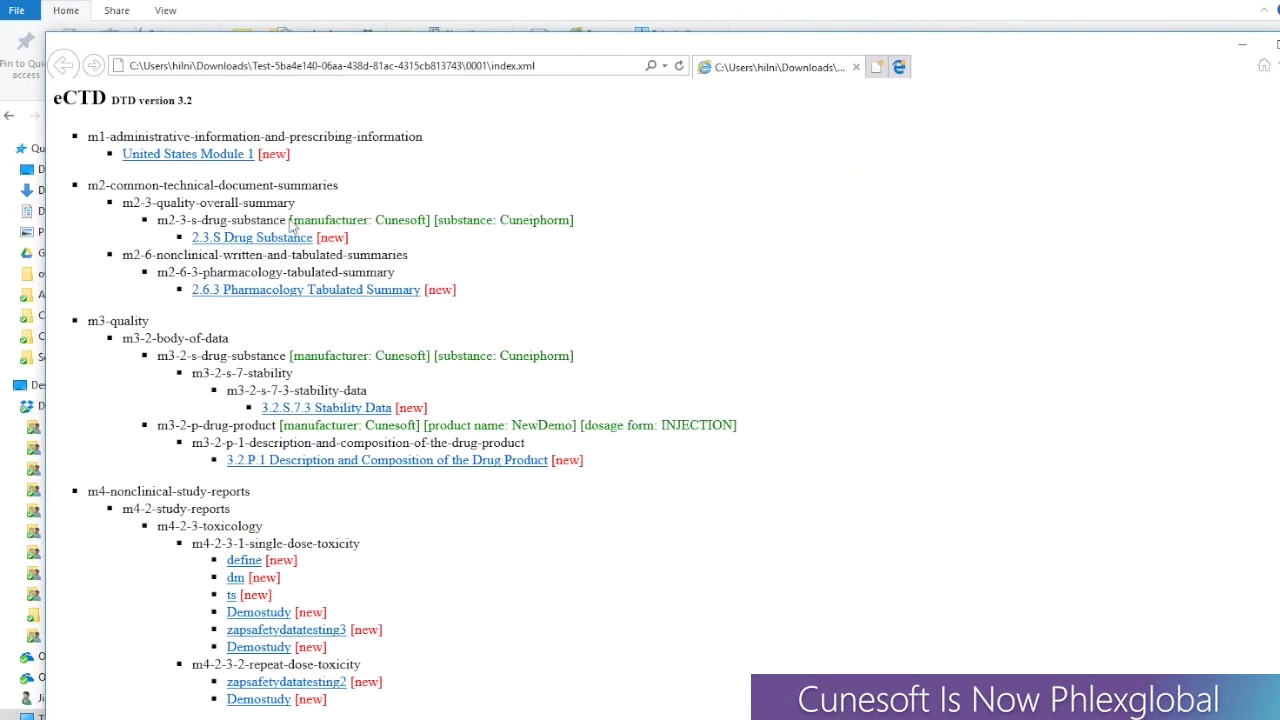
{"action": "scroll", "coordinate": [318, 264], "scroll_direction": "down", "scroll_amount": 3}
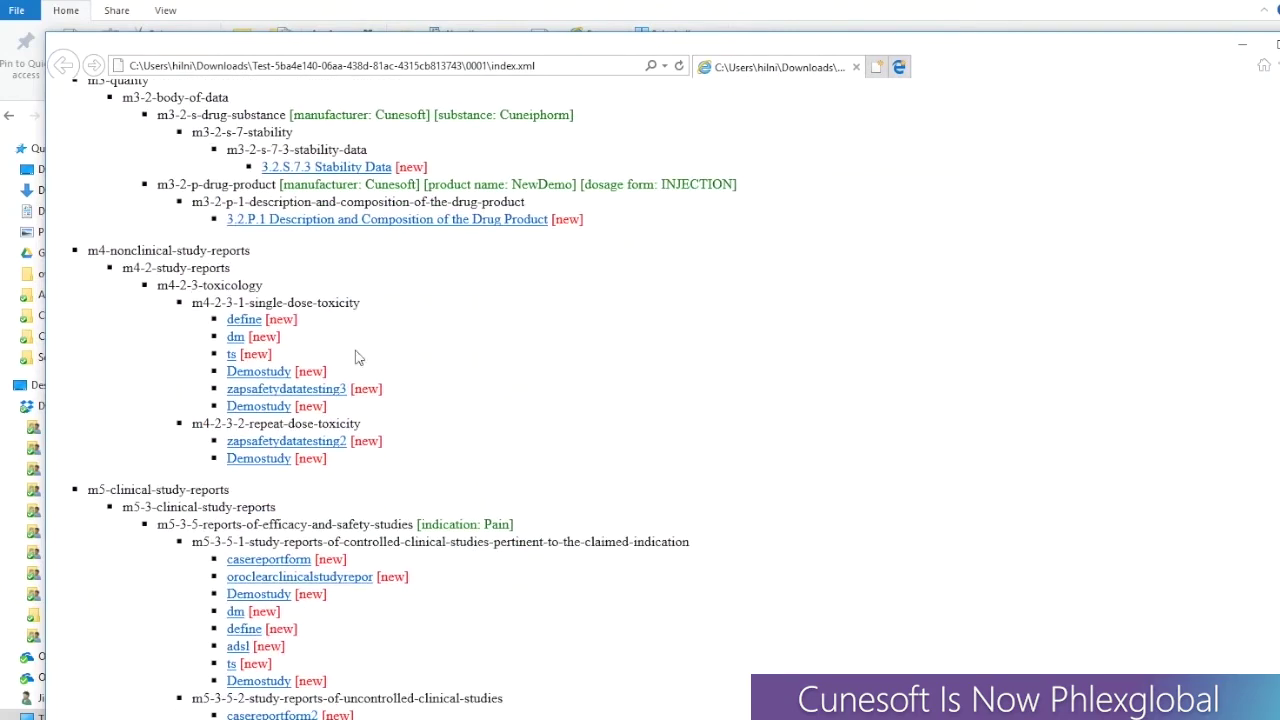
{"action": "scroll", "coordinate": [330, 336], "scroll_direction": "up", "scroll_amount": 3}
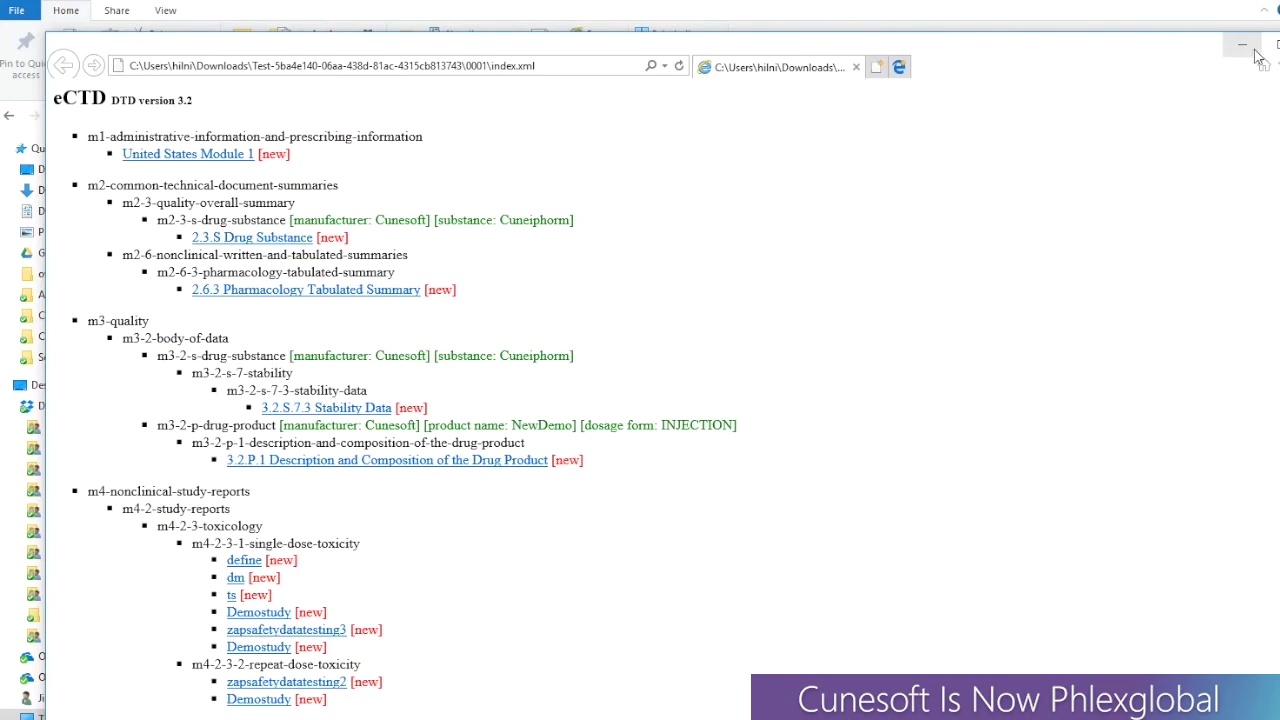
{"action": "left_click_drag", "start_coordinate": [1275, 51], "coordinate": [1157, 57]}
{"action": "left_click", "coordinate": [1195, 52]}
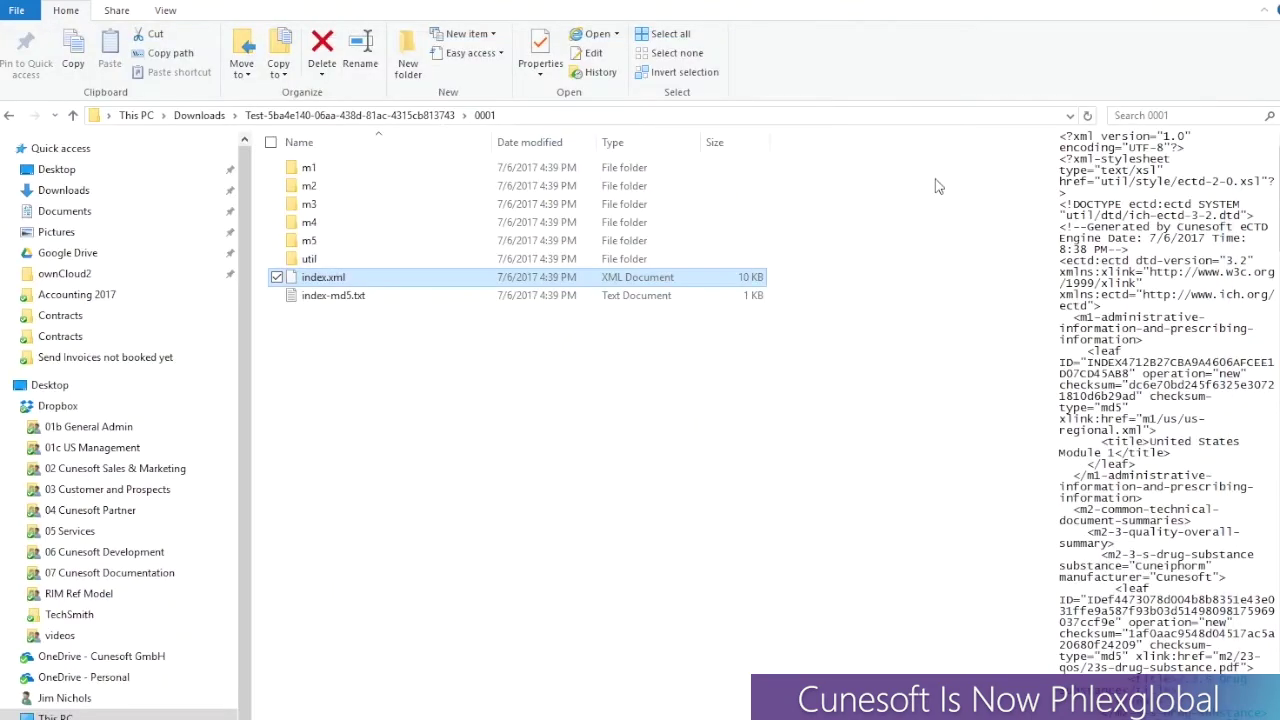
{"action": "left_click", "coordinate": [1268, 0]}
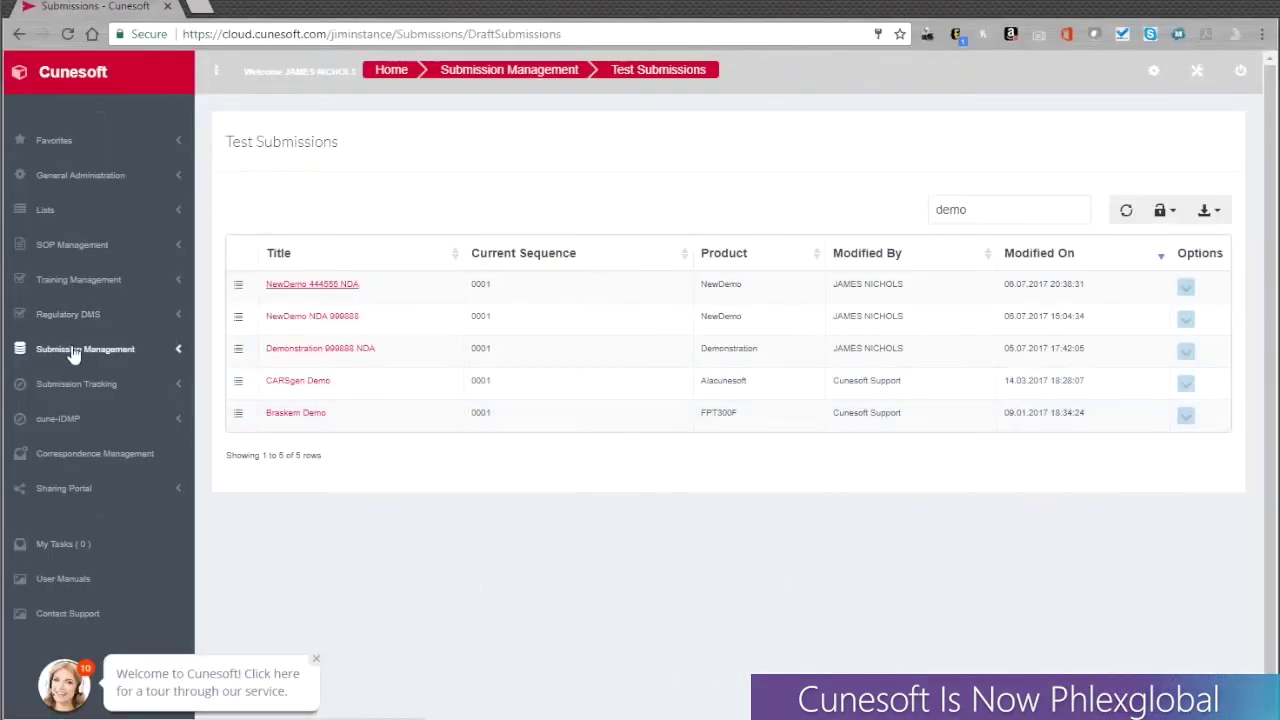
Open NewDemo 444555 NDA from My Submissions and start a productive publish in eCTD format.
{"action": "left_click", "coordinate": [73, 352]}
{"action": "left_click", "coordinate": [75, 411]}
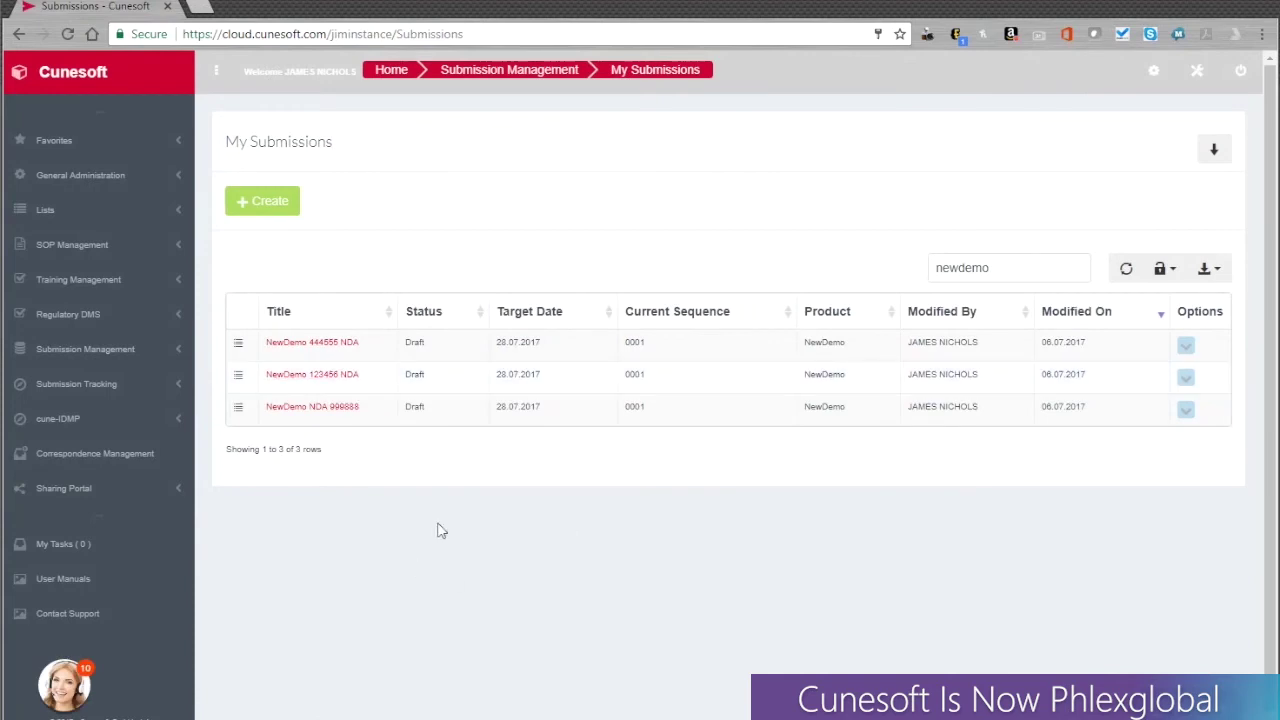
{"action": "left_click", "coordinate": [331, 350]}
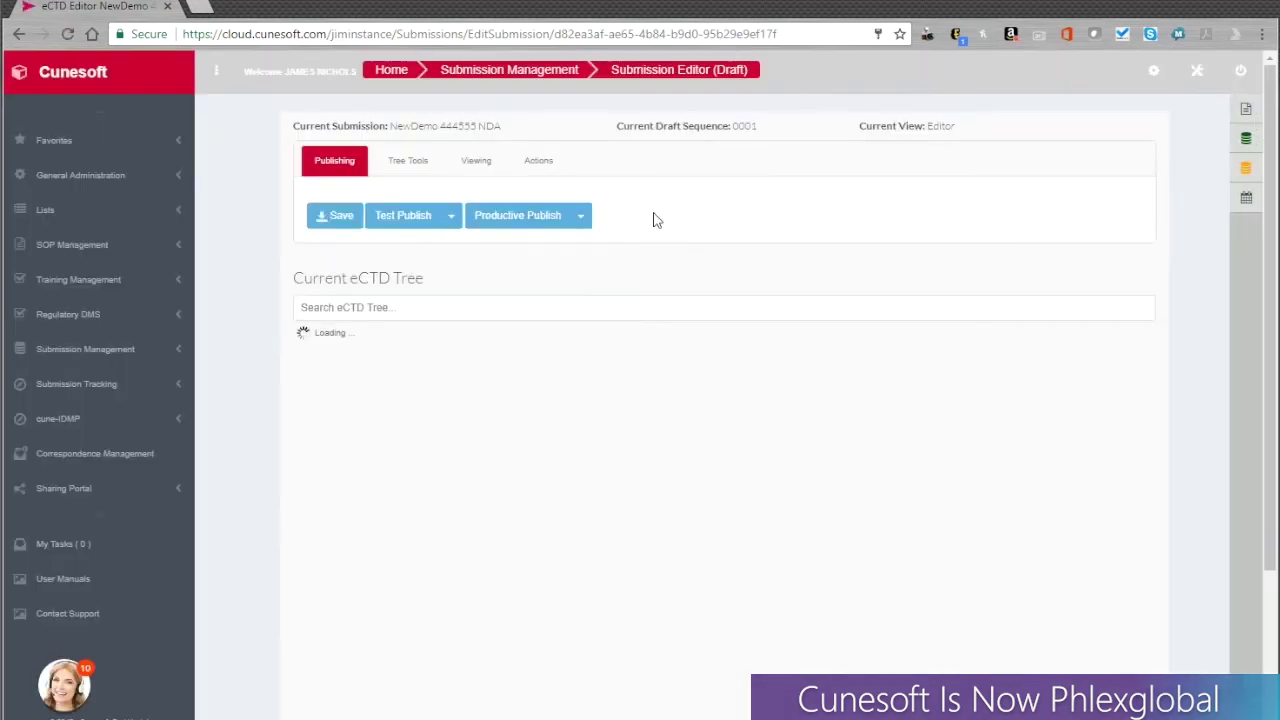
{"action": "left_click", "coordinate": [584, 223]}
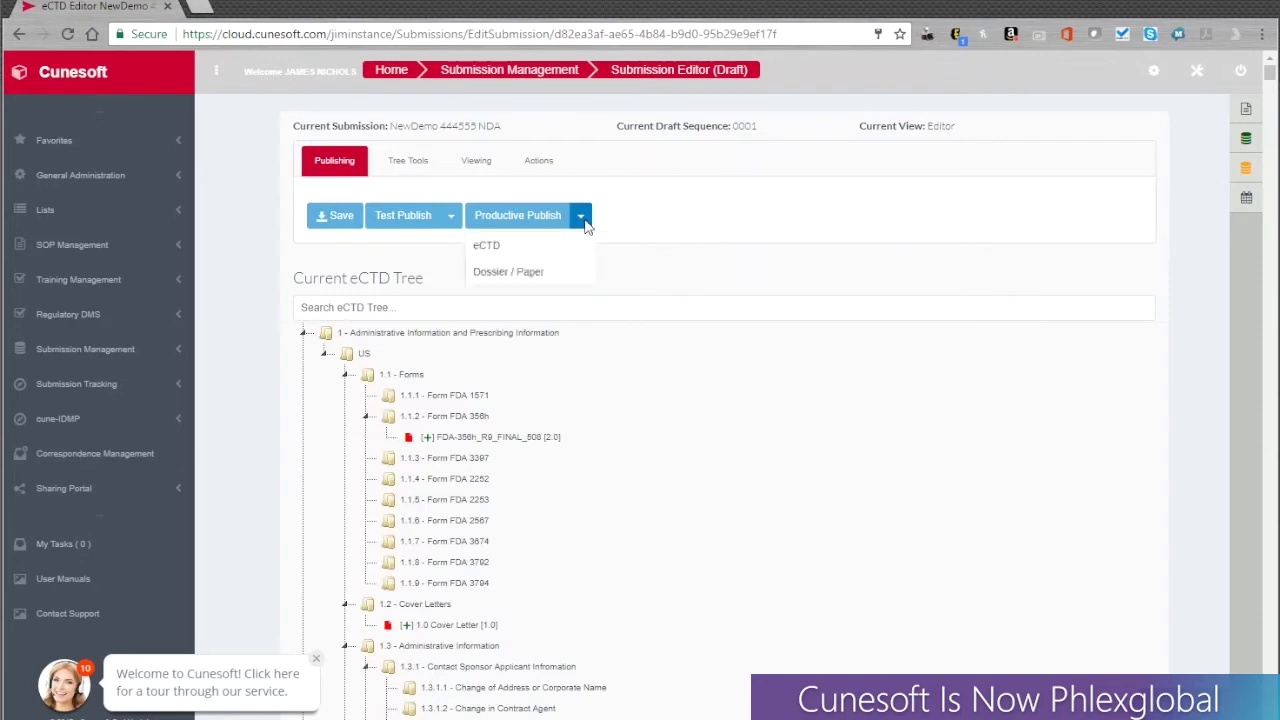
{"action": "left_click", "coordinate": [510, 246]}
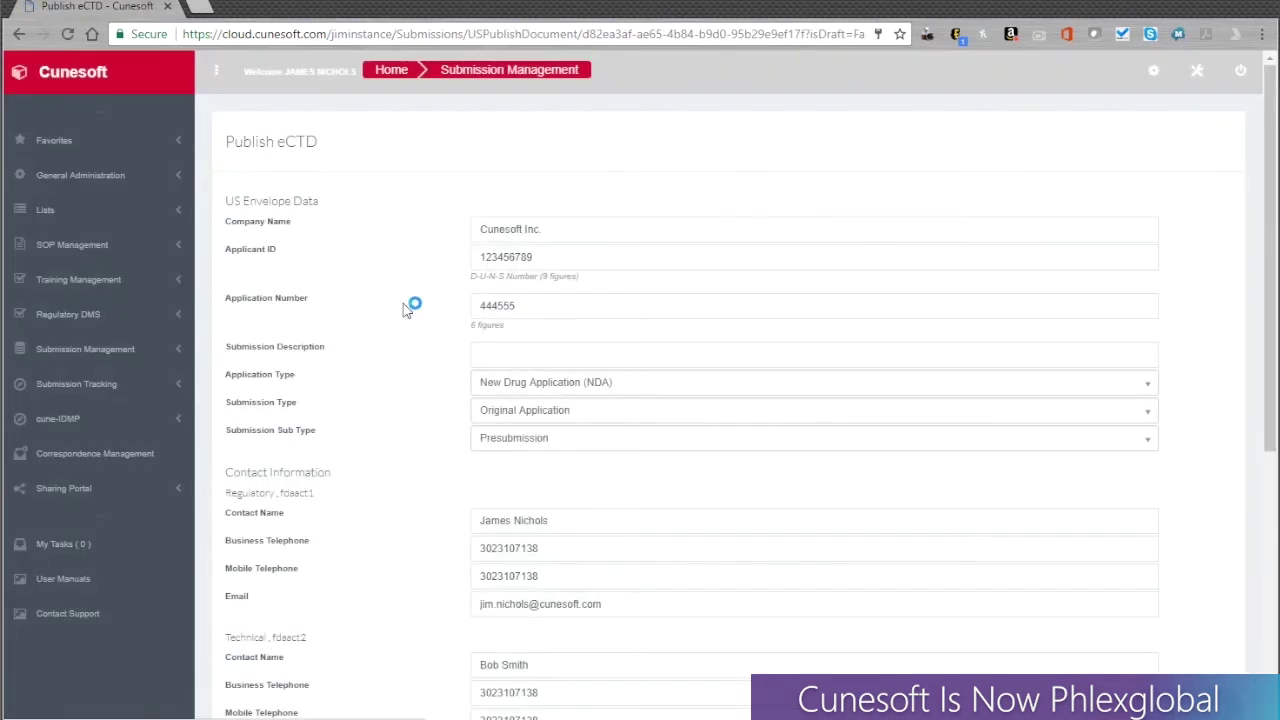
Set the submission description to Demo Submission, review the remaining envelope and contact data, and publish the eCTD.
{"action": "left_click", "coordinate": [502, 354]}
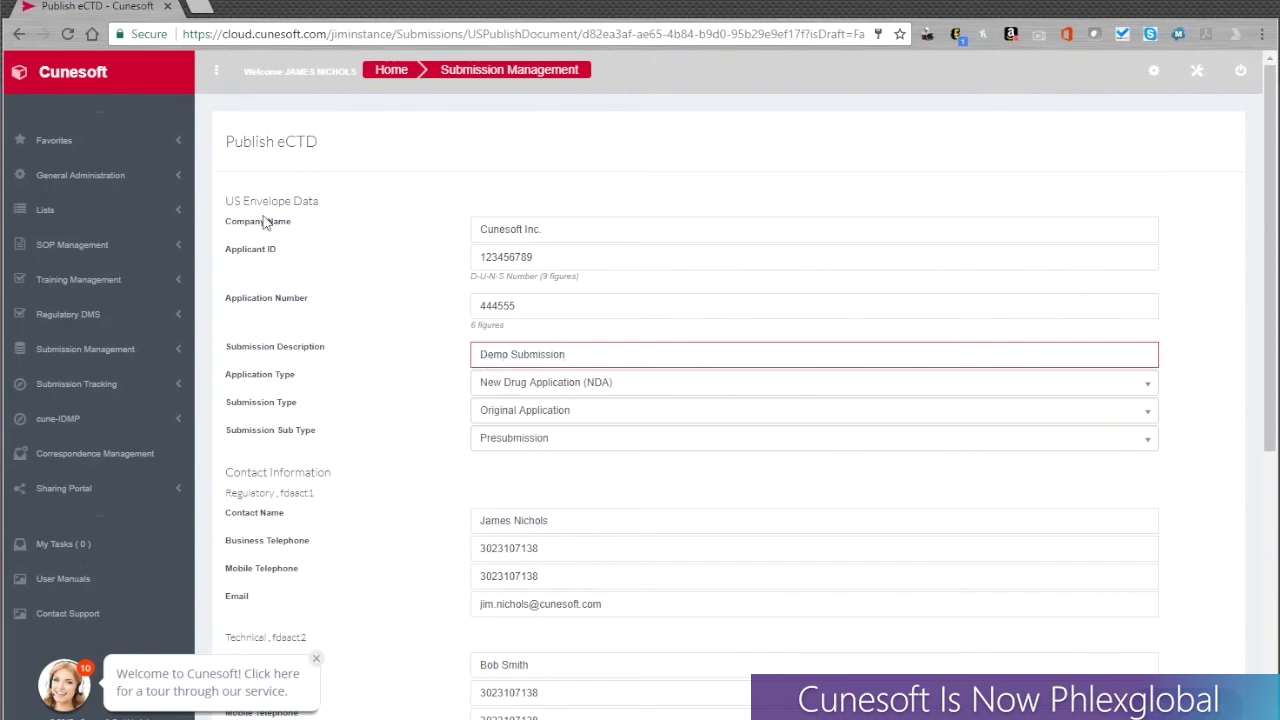
{"action": "scroll", "coordinate": [348, 246], "scroll_direction": "down", "scroll_amount": 2}
{"action": "scroll", "coordinate": [348, 248], "scroll_direction": "up", "scroll_amount": 2}
{"action": "scroll", "coordinate": [350, 250], "scroll_direction": "down", "scroll_amount": 3}
{"action": "scroll", "coordinate": [348, 250], "scroll_direction": "down", "scroll_amount": 3}
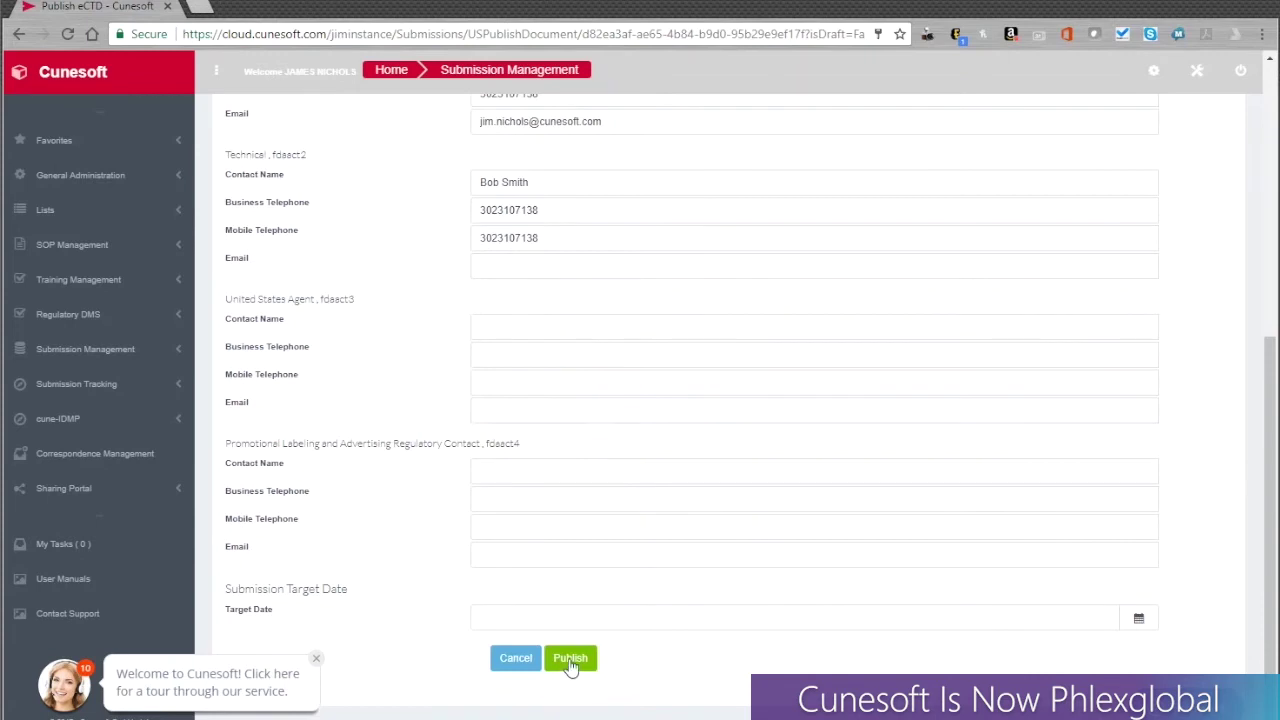
{"action": "left_click", "coordinate": [569, 660]}
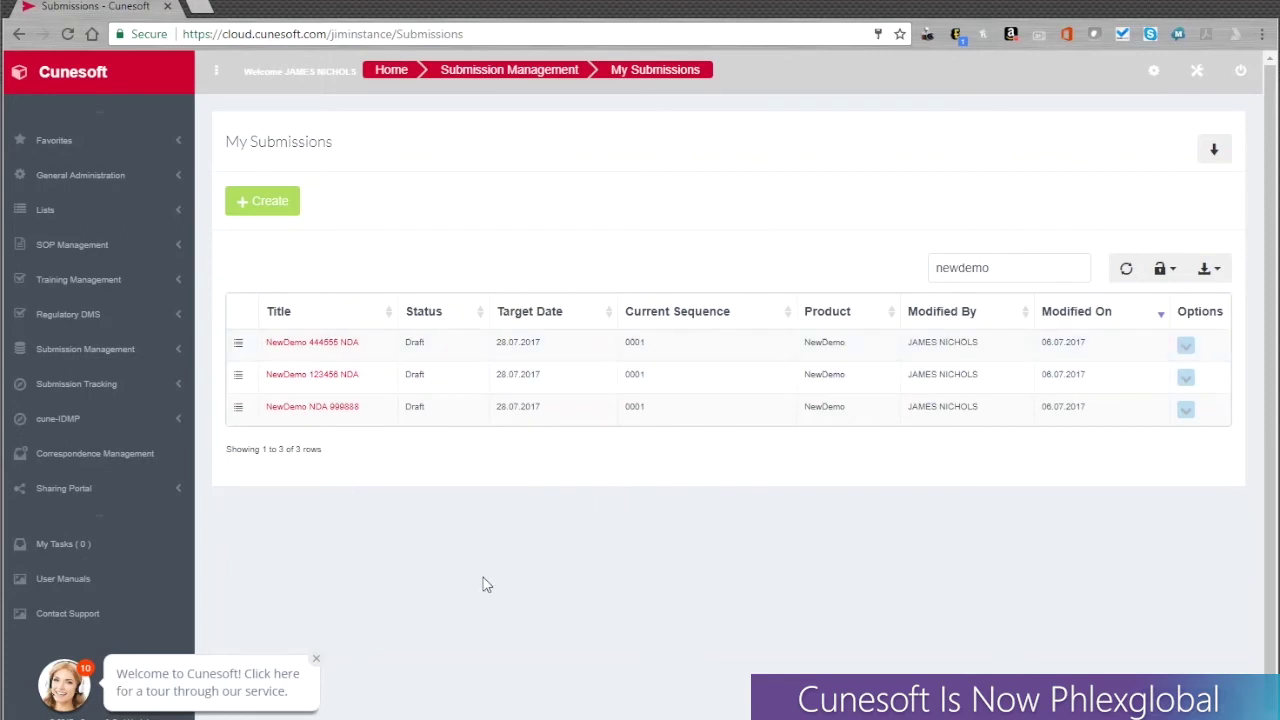
Monitor the productive publishing job of NewDemo 444555 NDA, refreshing its messages until processing ends.
{"action": "left_click", "coordinate": [312, 343]}
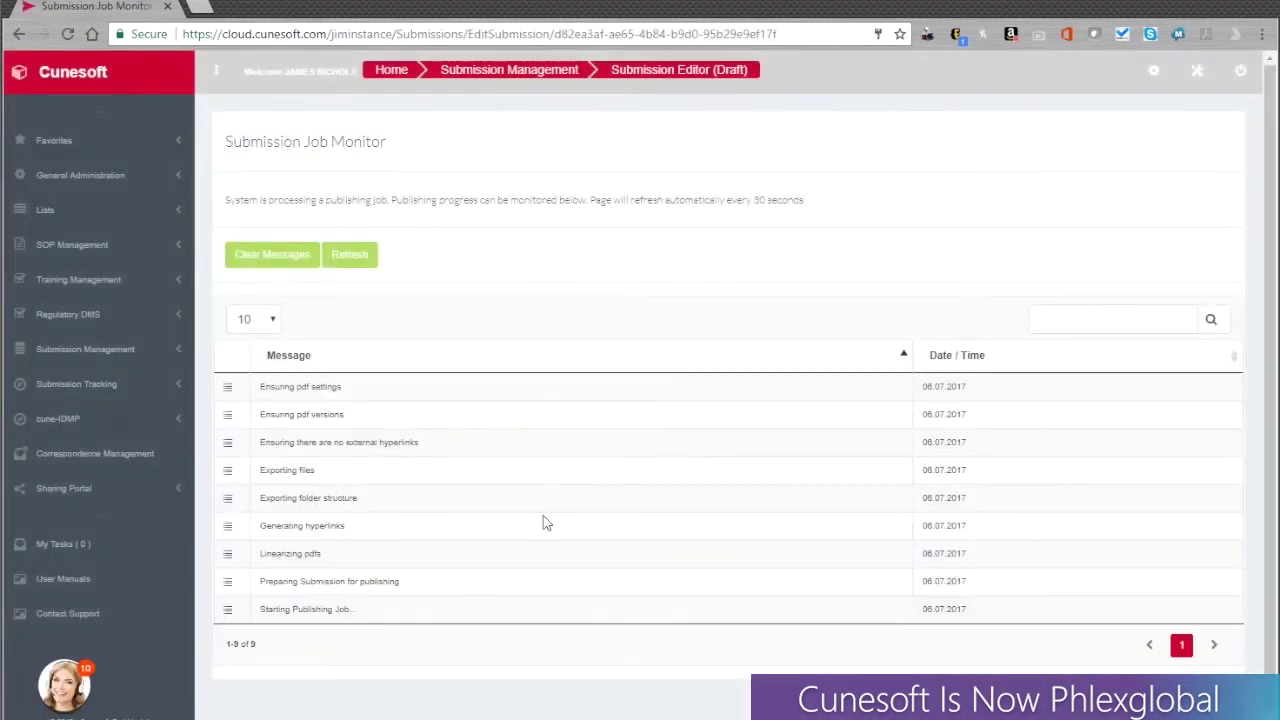
{"action": "left_click", "coordinate": [352, 262]}
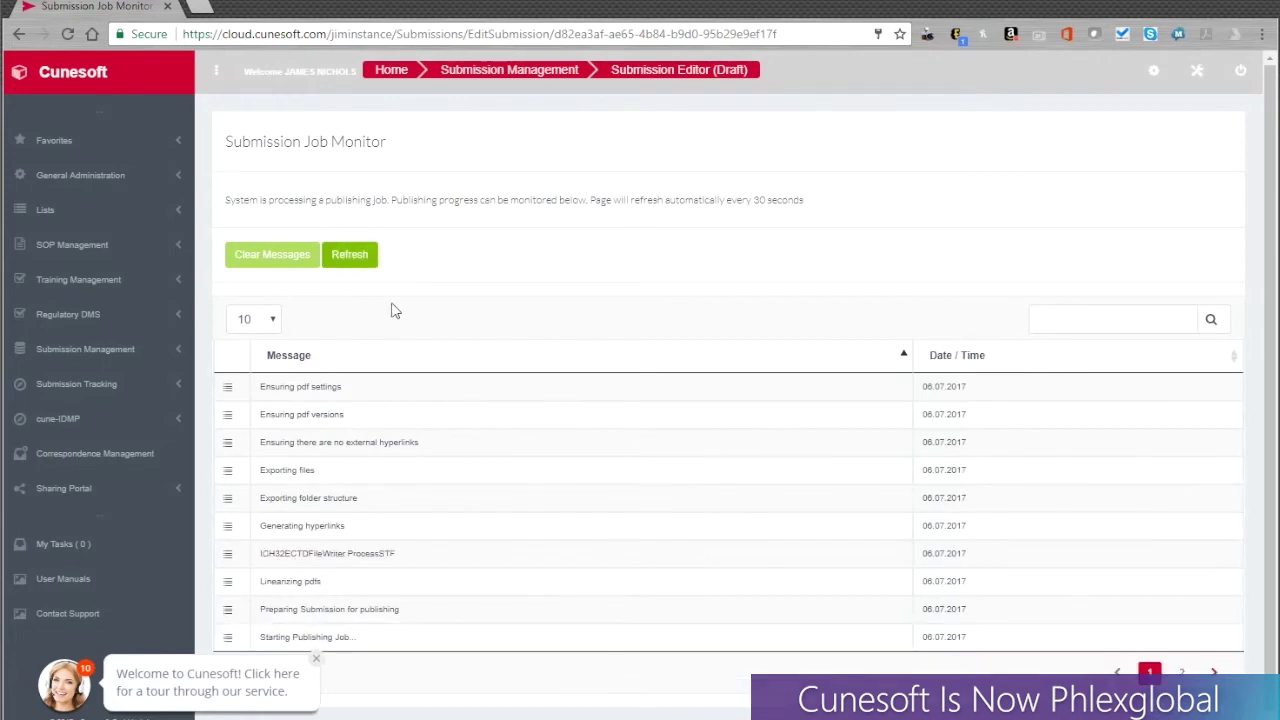
{"action": "left_click", "coordinate": [352, 262]}
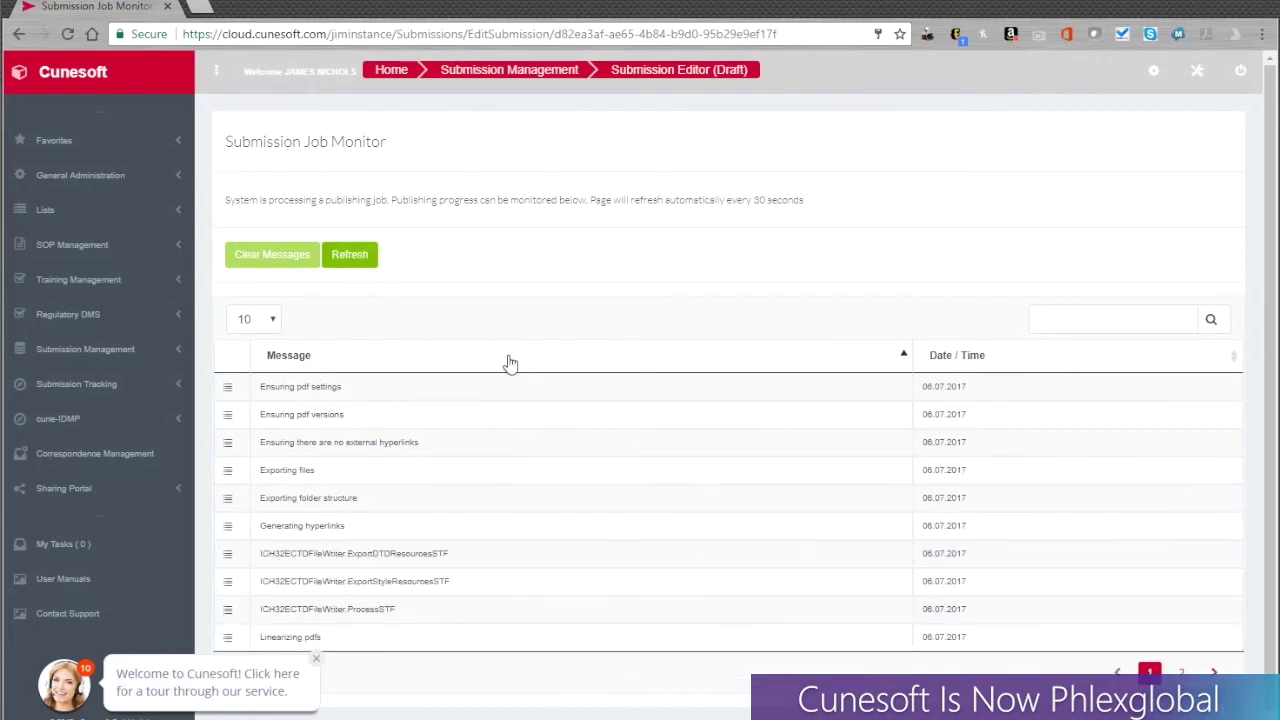
{"action": "left_click", "coordinate": [354, 265]}
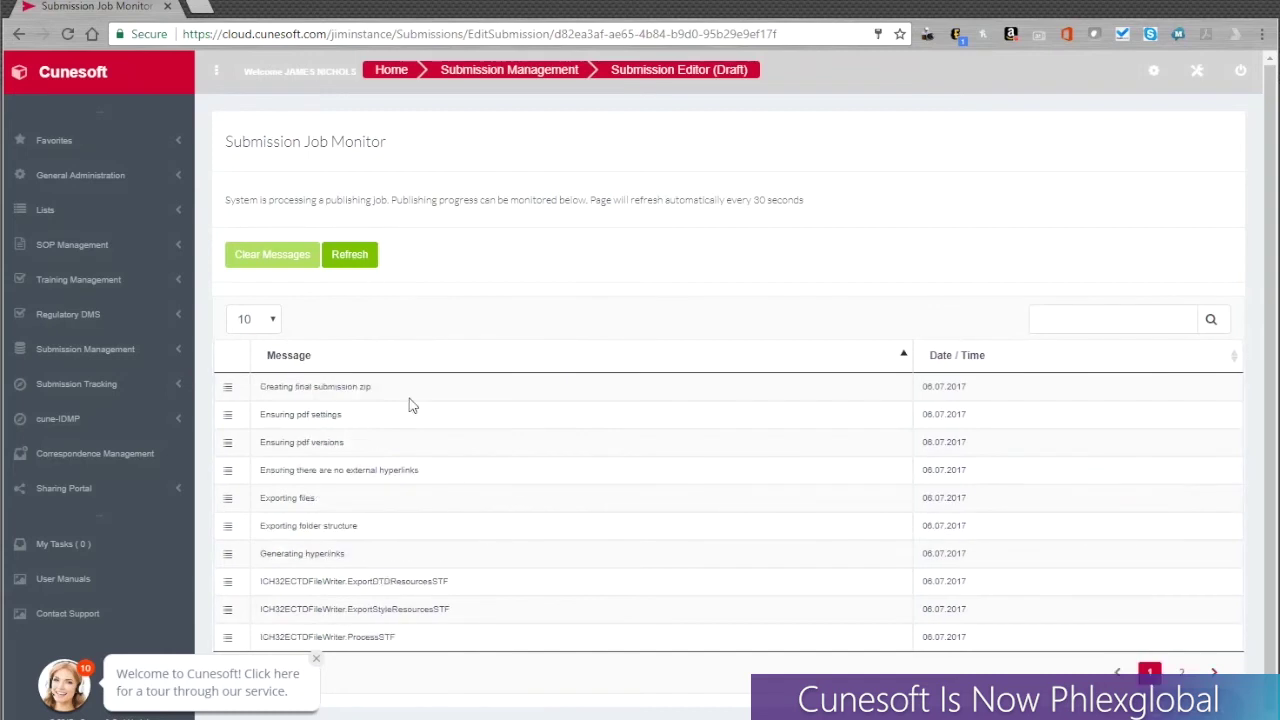
{"action": "left_click", "coordinate": [351, 261]}
{"action": "left_click", "coordinate": [356, 263]}
Search the published submissions for "demo" to check for NewDemo 444555 NDA, and return to the My Submissions list.
{"action": "left_click", "coordinate": [88, 358]}
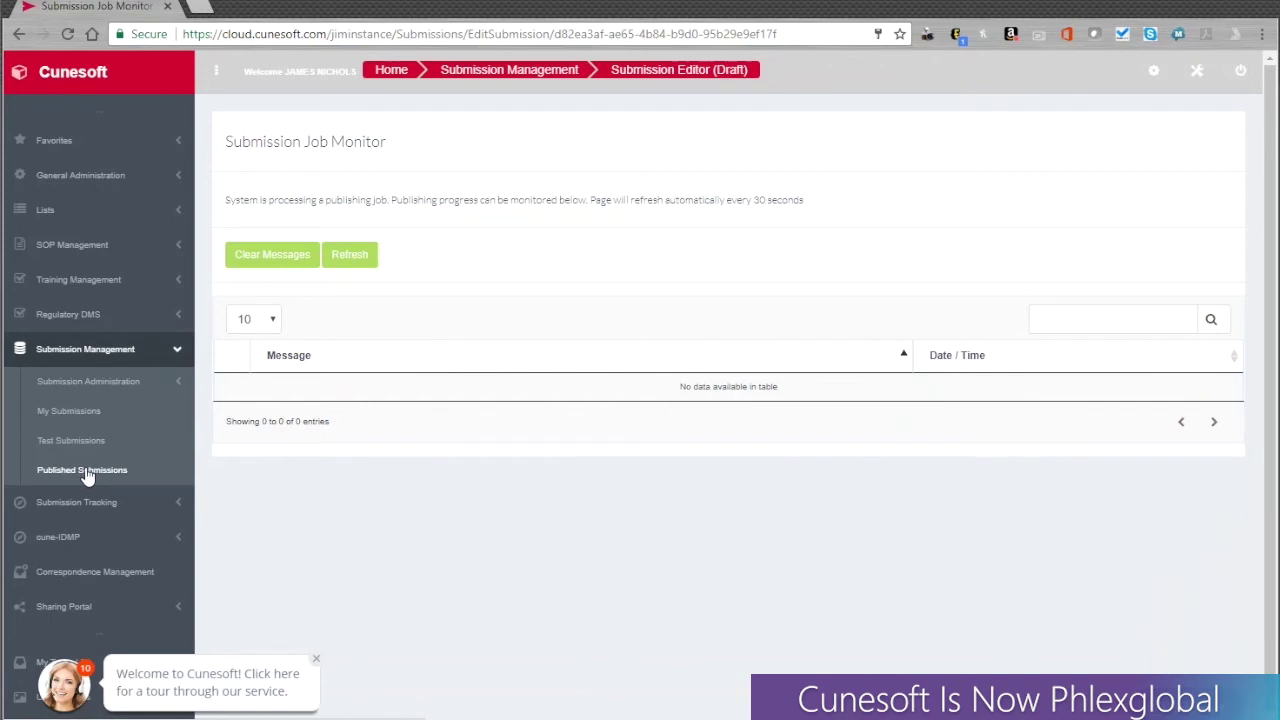
{"action": "left_click", "coordinate": [86, 471]}
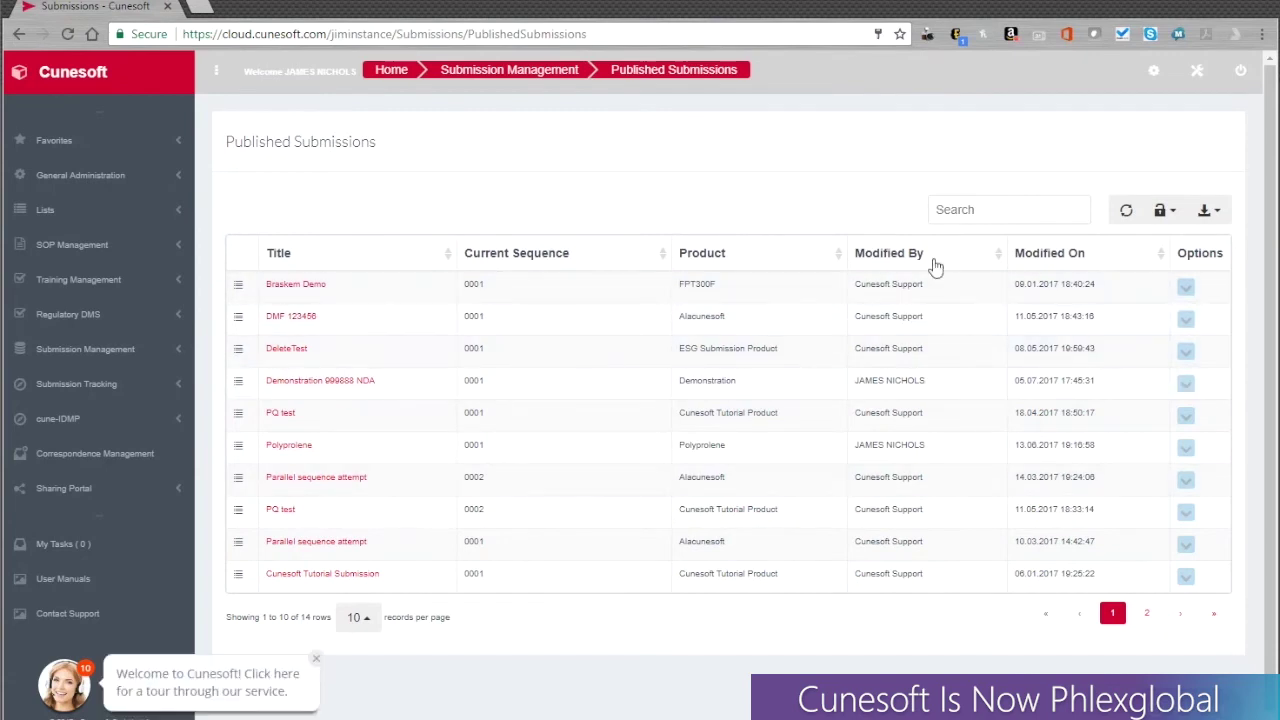
{"action": "left_click", "coordinate": [1028, 212]}
{"action": "type", "text": "demo"}
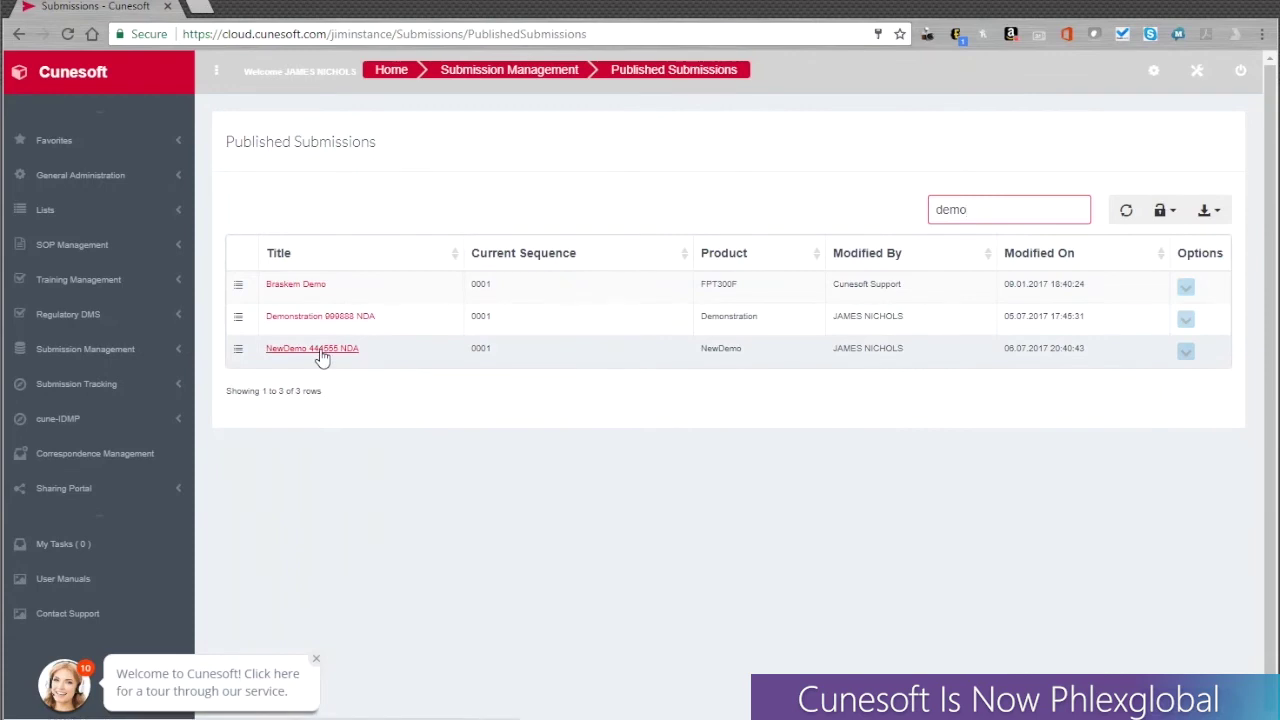
{"action": "left_click", "coordinate": [110, 360]}
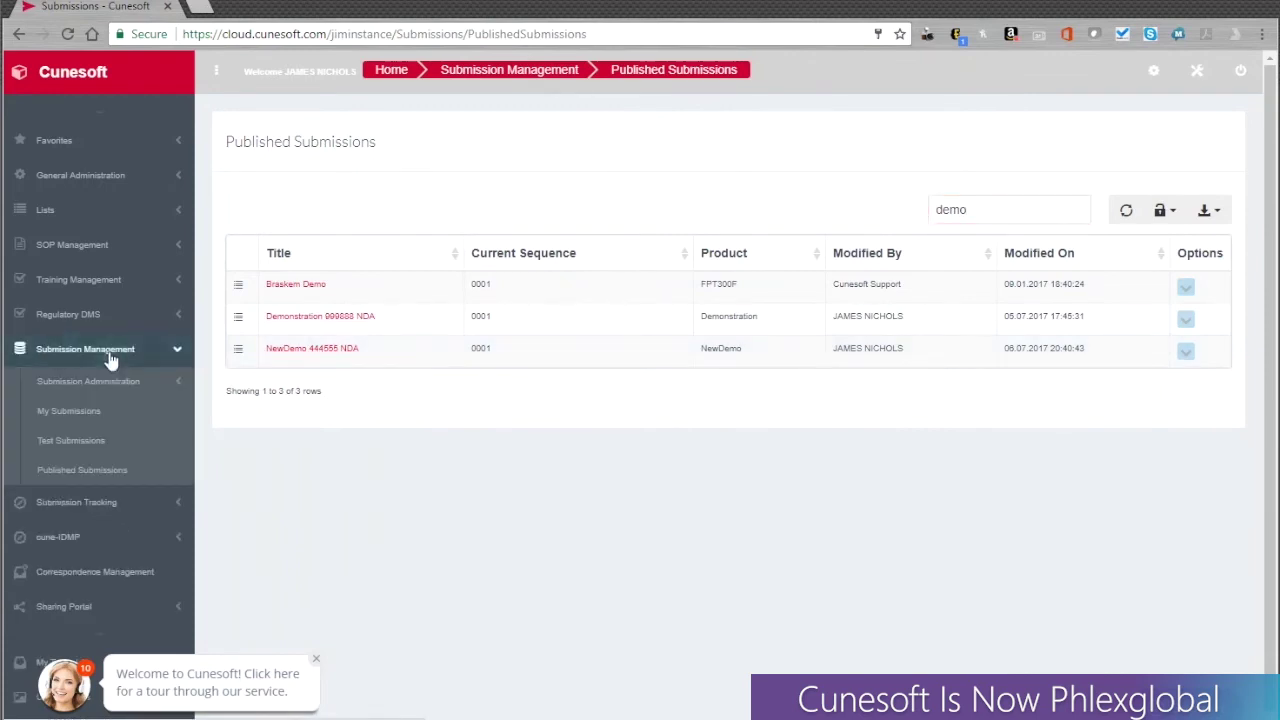
{"action": "left_click", "coordinate": [90, 410]}
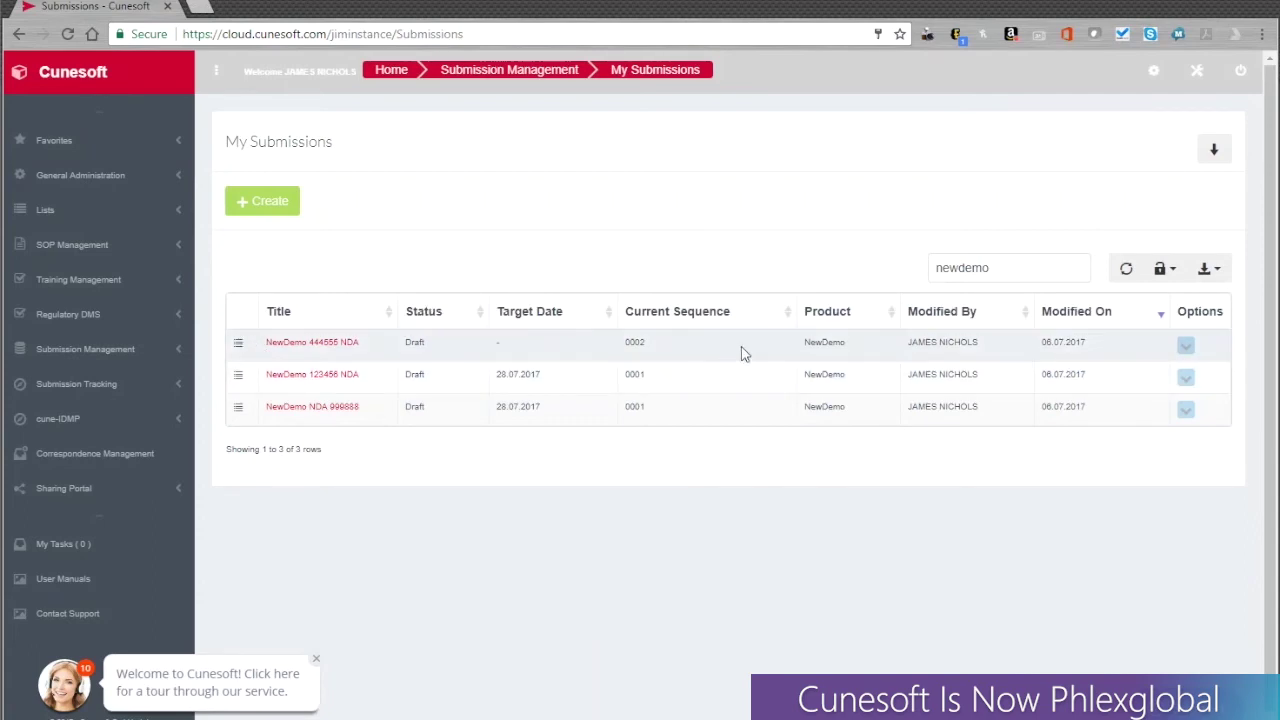
Open NewDemo 444555 NDA from My Submissions and examine the eCTD tree of its current draft sequence.
{"action": "left_click", "coordinate": [323, 344]}
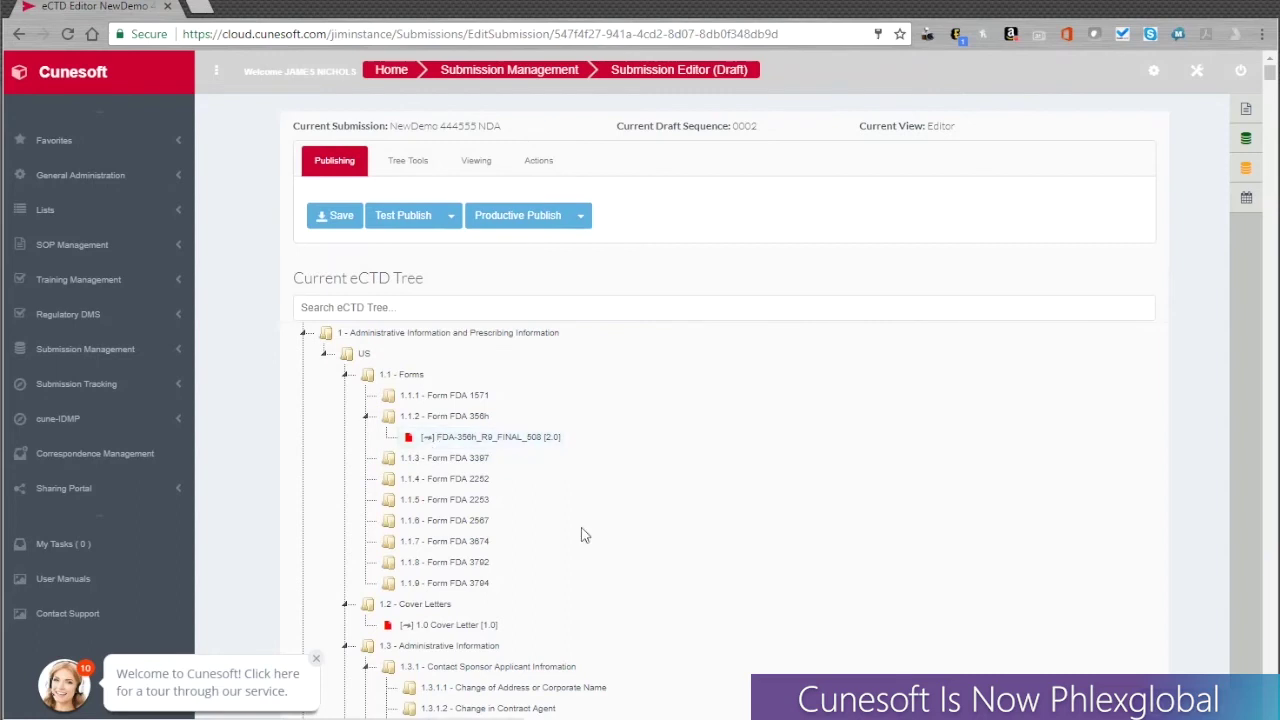
{"action": "scroll", "coordinate": [630, 540], "scroll_direction": "down", "scroll_amount": 3}
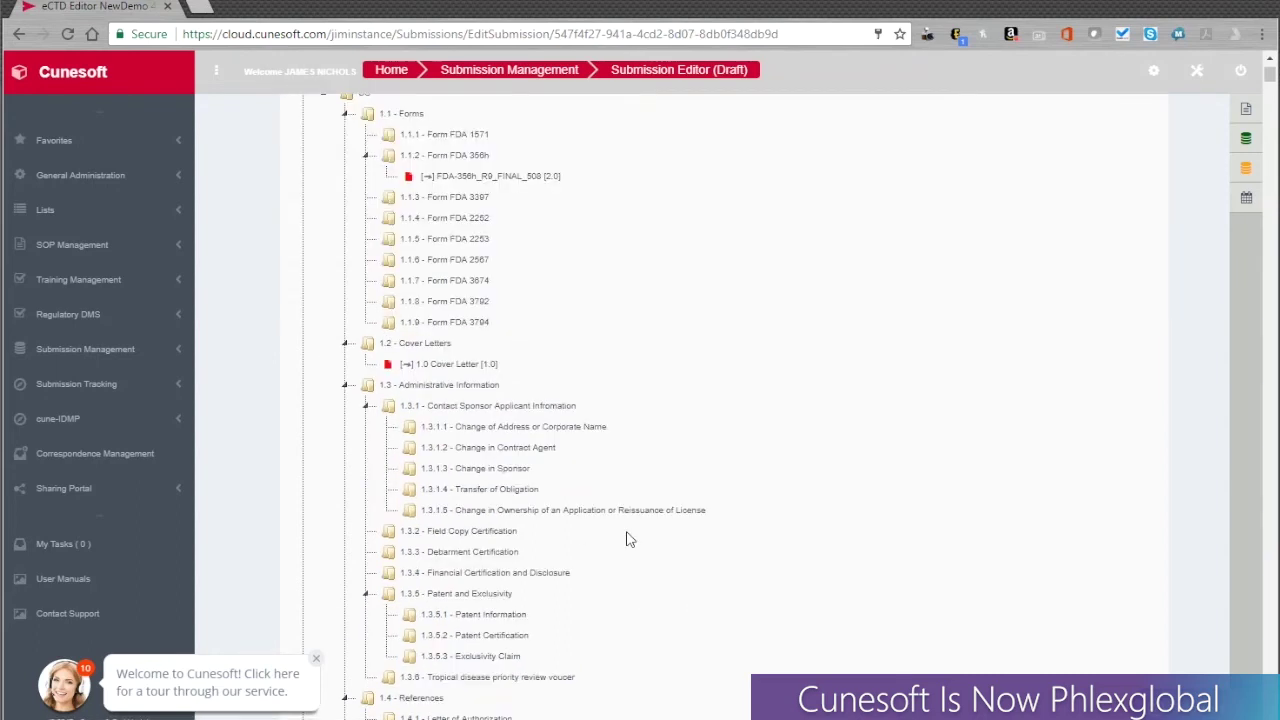
{"action": "scroll", "coordinate": [630, 540], "scroll_direction": "up", "scroll_amount": 3}
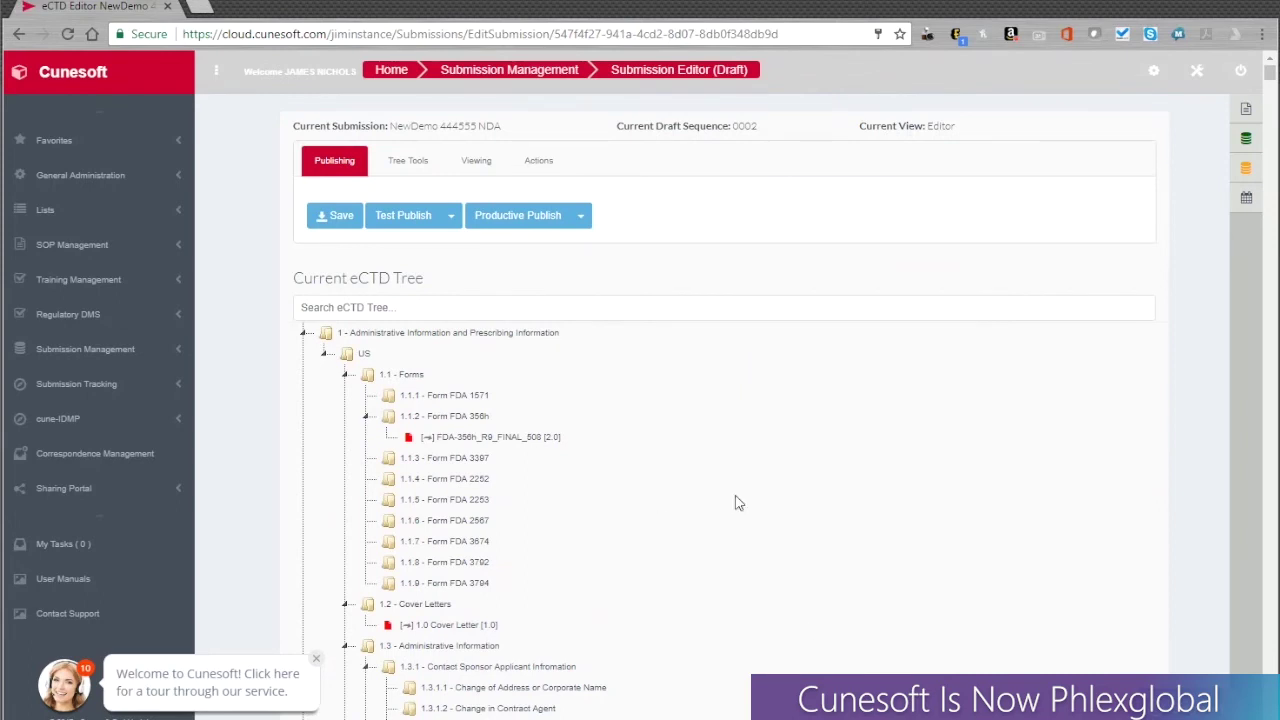
In the Regulatory DMS, open the M2 folder of the NewDemo product and reset 2.6.3 Pharmacology Tabulated Summary to draft.
{"action": "left_click", "coordinate": [110, 318]}
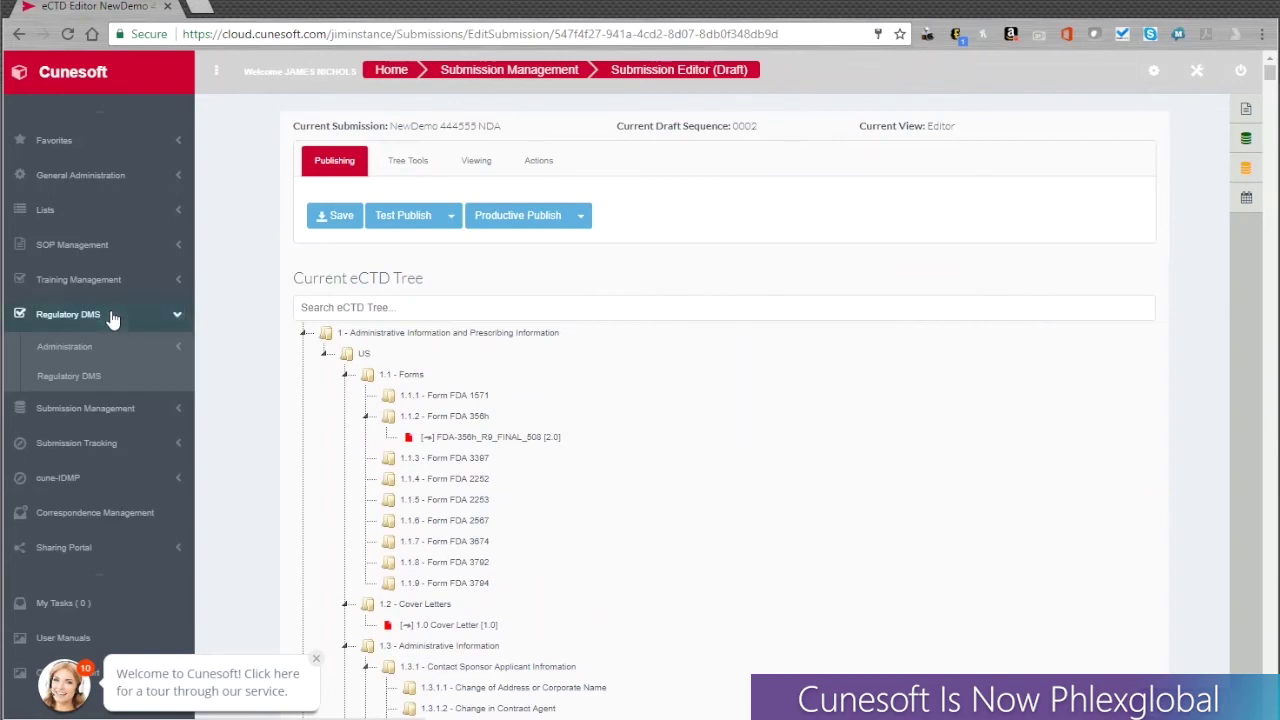
{"action": "left_click", "coordinate": [85, 377]}
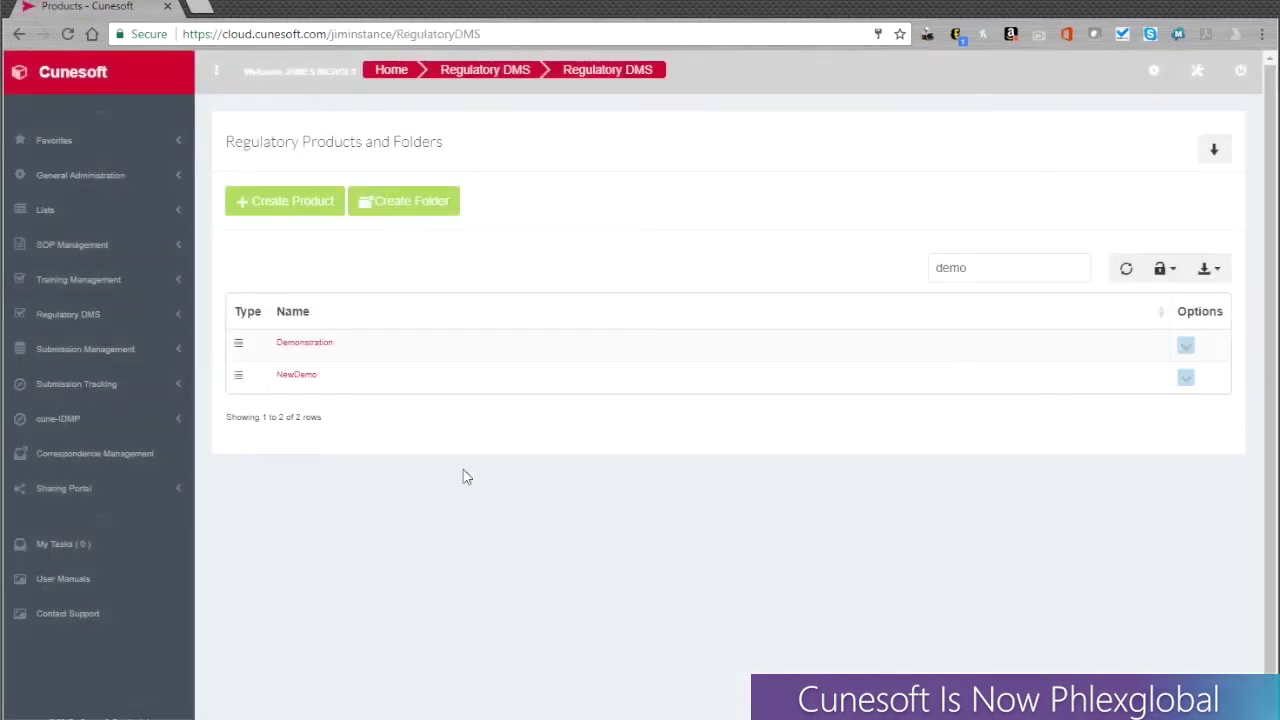
{"action": "left_click", "coordinate": [294, 375]}
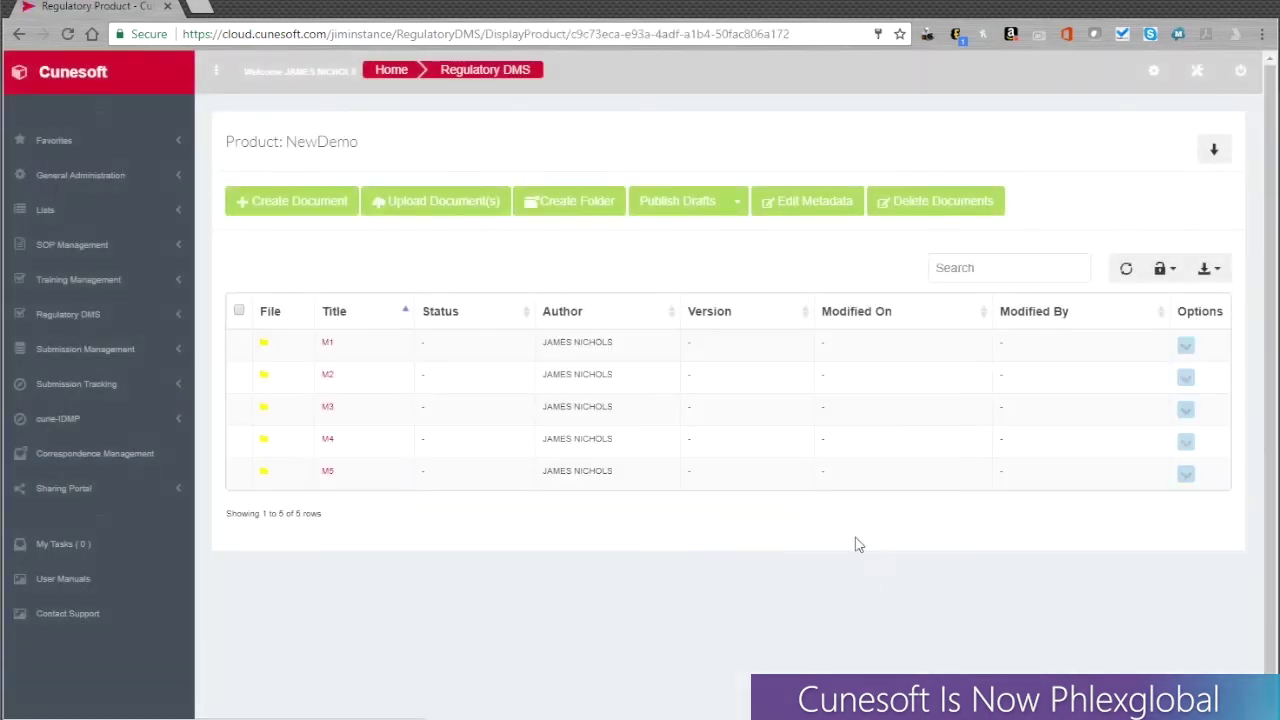
{"action": "left_click", "coordinate": [326, 377]}
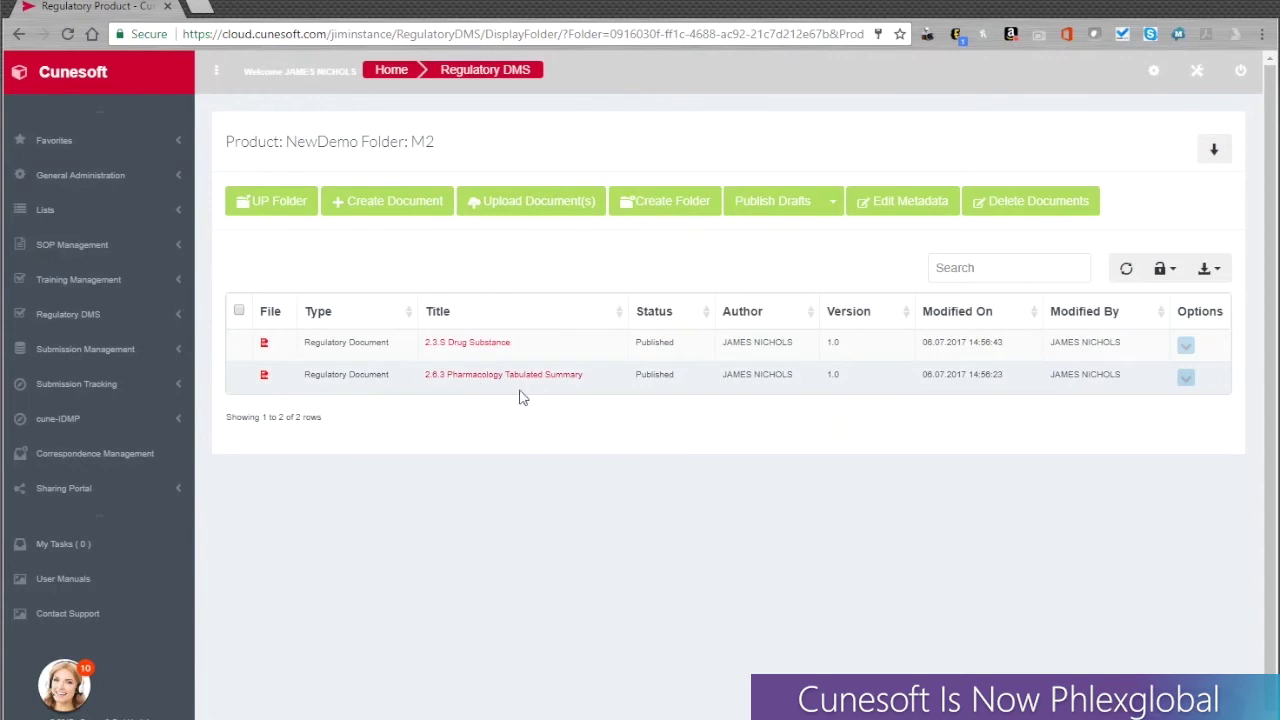
{"action": "left_click", "coordinate": [1187, 382]}
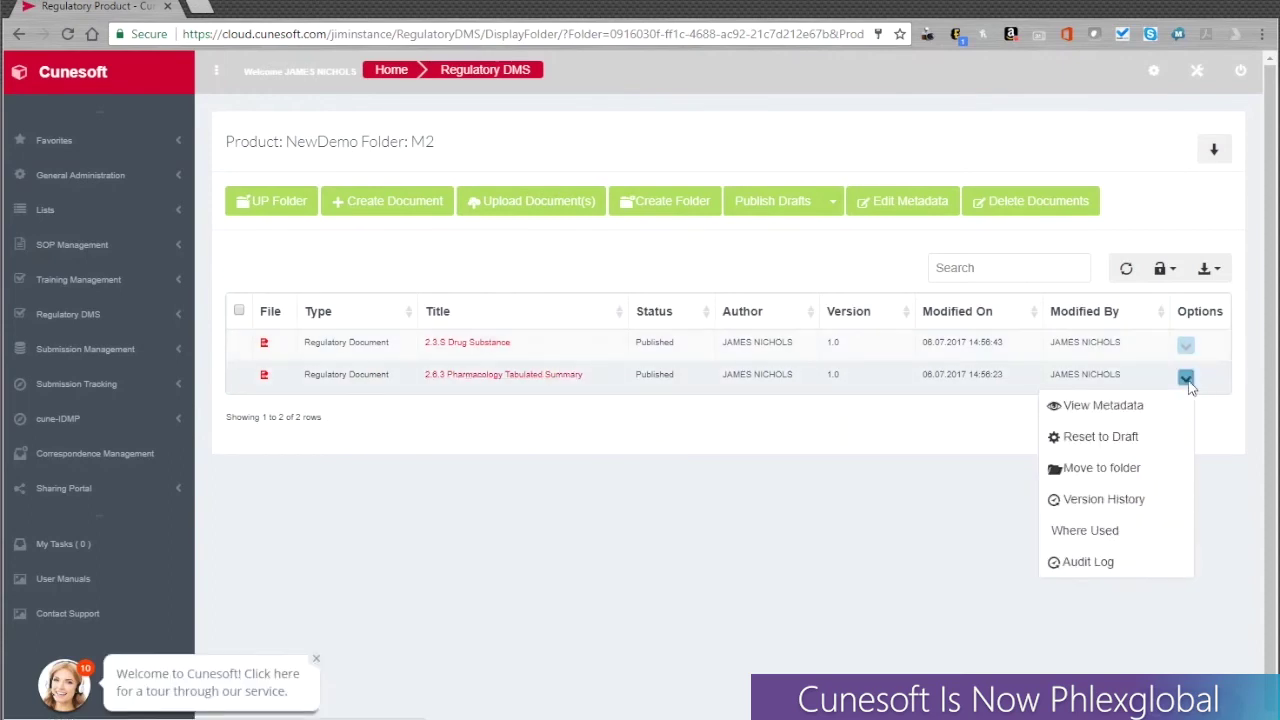
{"action": "left_click", "coordinate": [1139, 440]}
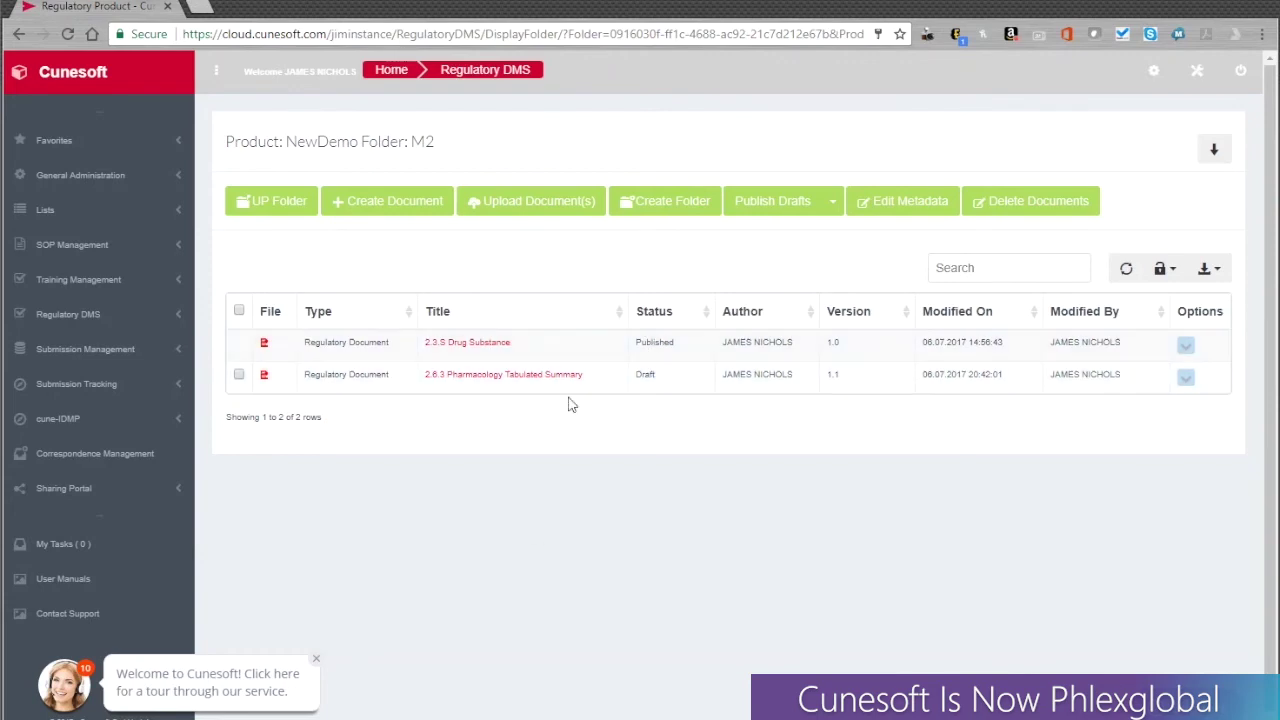
Publish the draft of 2.6.3 Pharmacology Tabulated Summary and refresh the document list.
{"action": "left_click", "coordinate": [1186, 378]}
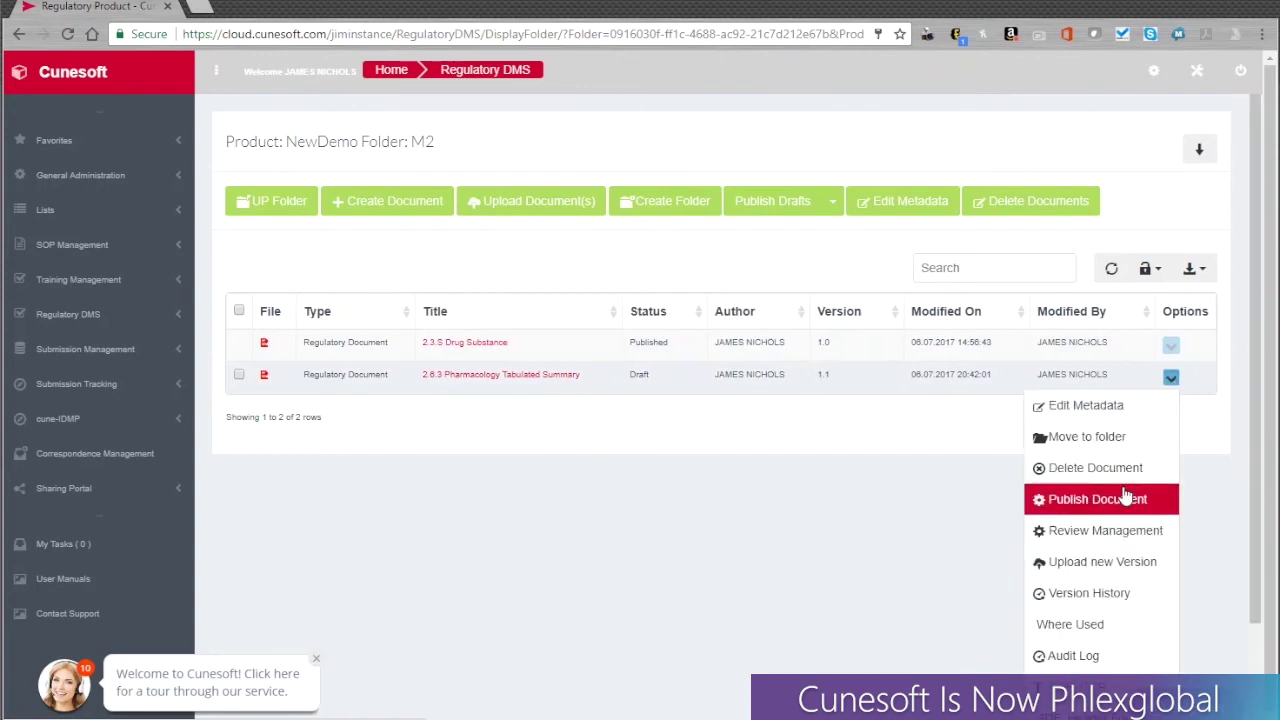
{"action": "left_click", "coordinate": [1094, 490]}
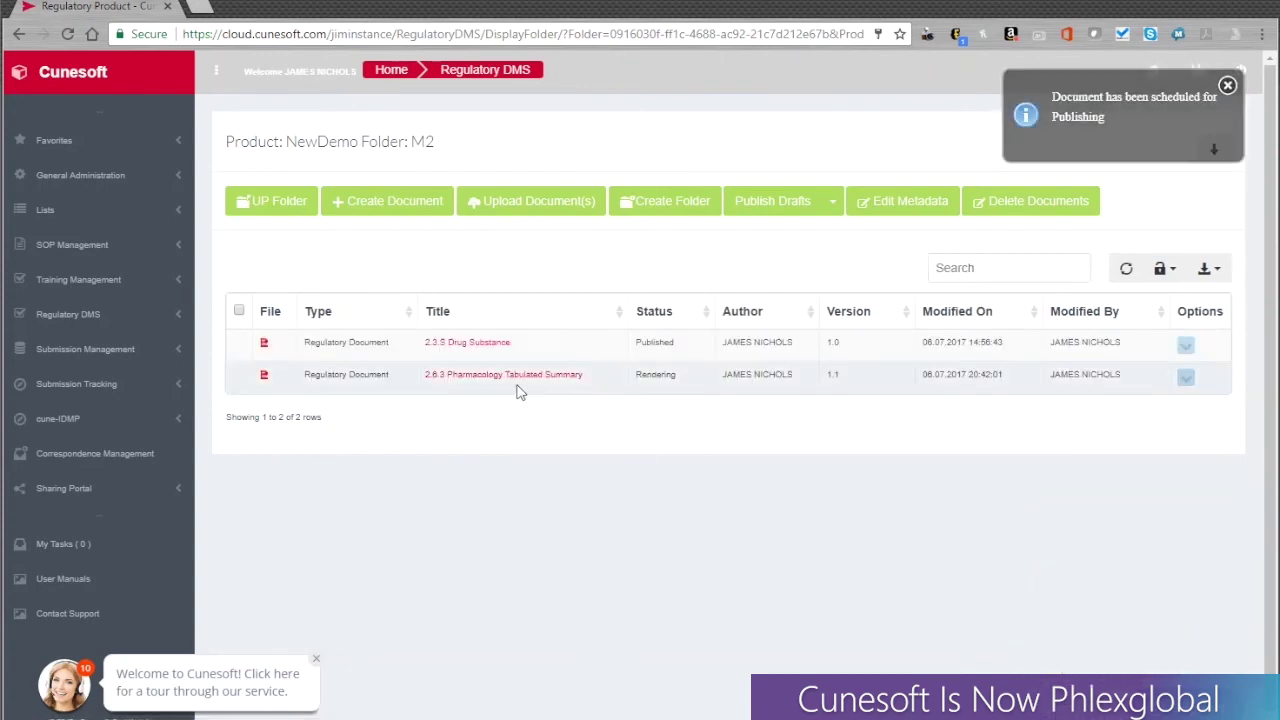
{"action": "left_click", "coordinate": [1125, 268]}
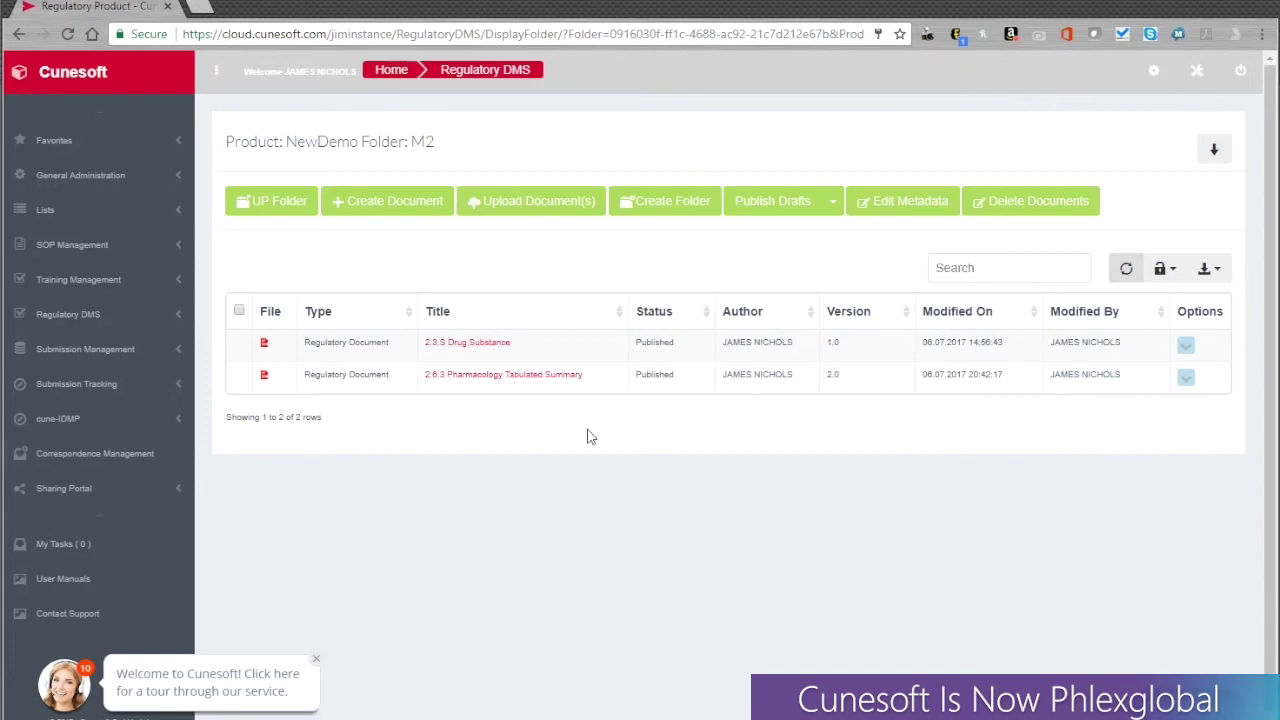
Reopen NewDemo 444555 NDA from My Submissions, collapse module 1 and check the document version under 2.6.3.
{"action": "left_click", "coordinate": [110, 352]}
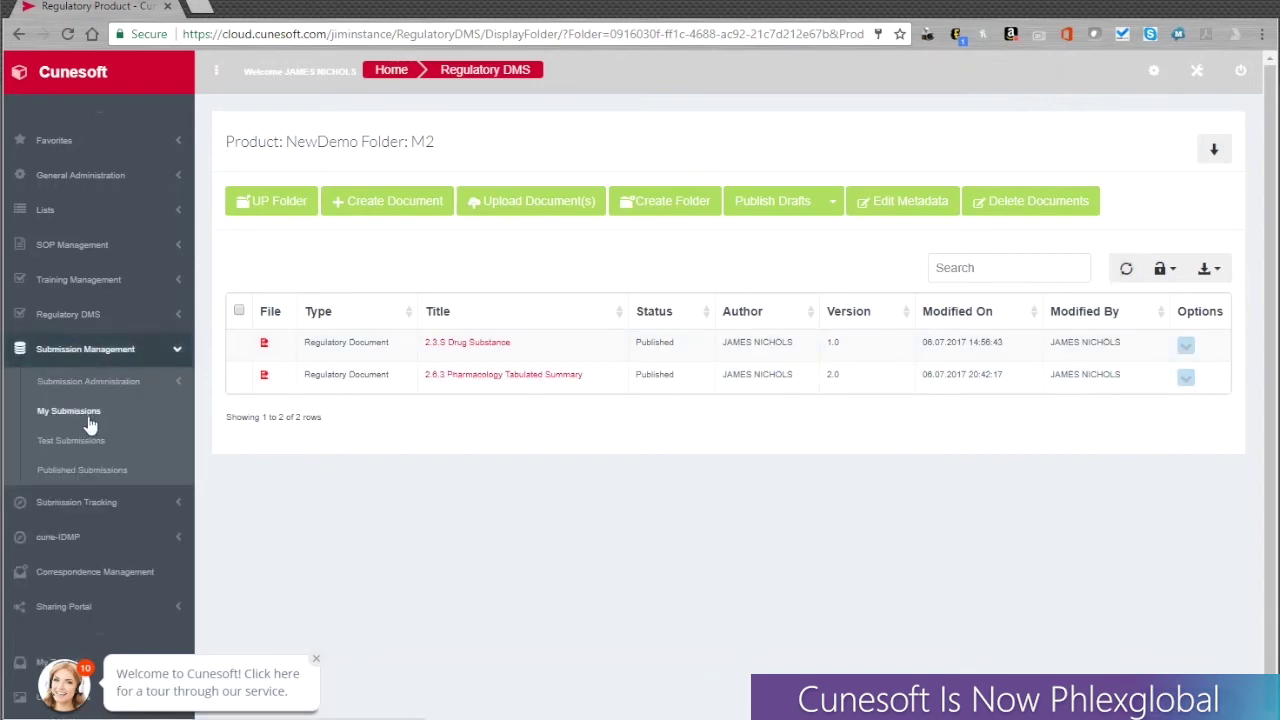
{"action": "left_click", "coordinate": [88, 421]}
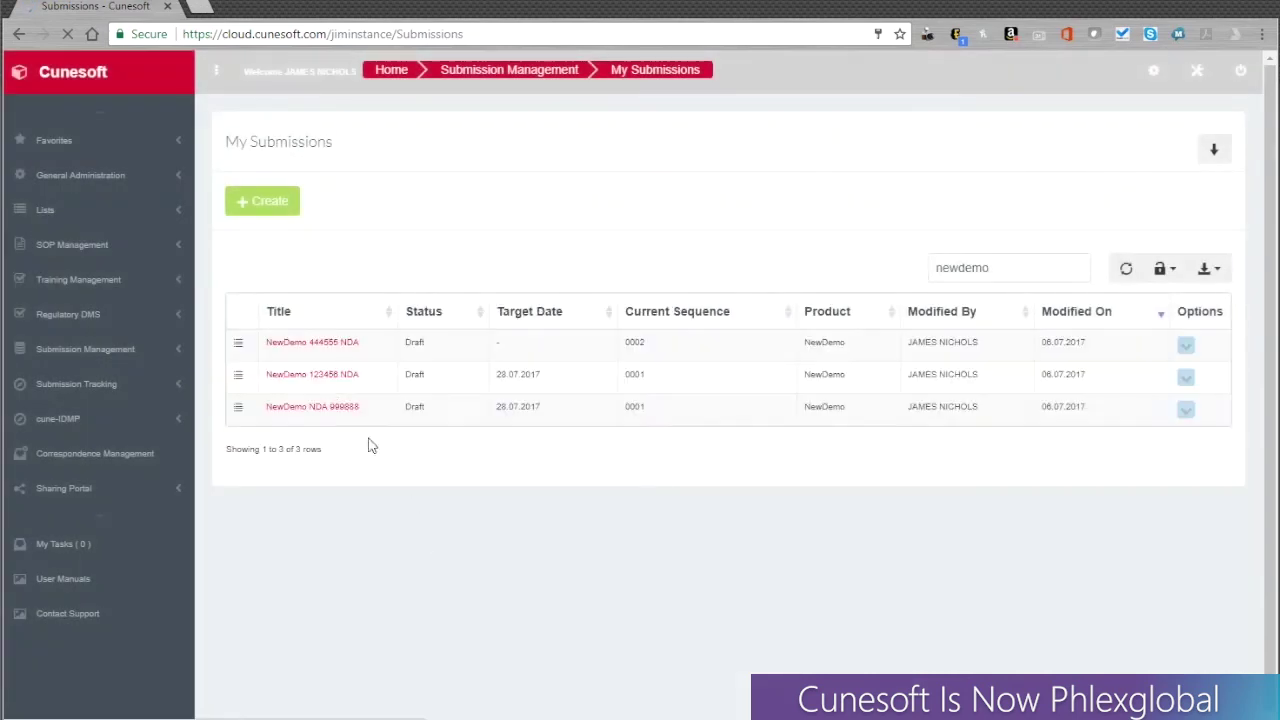
{"action": "left_click", "coordinate": [328, 344]}
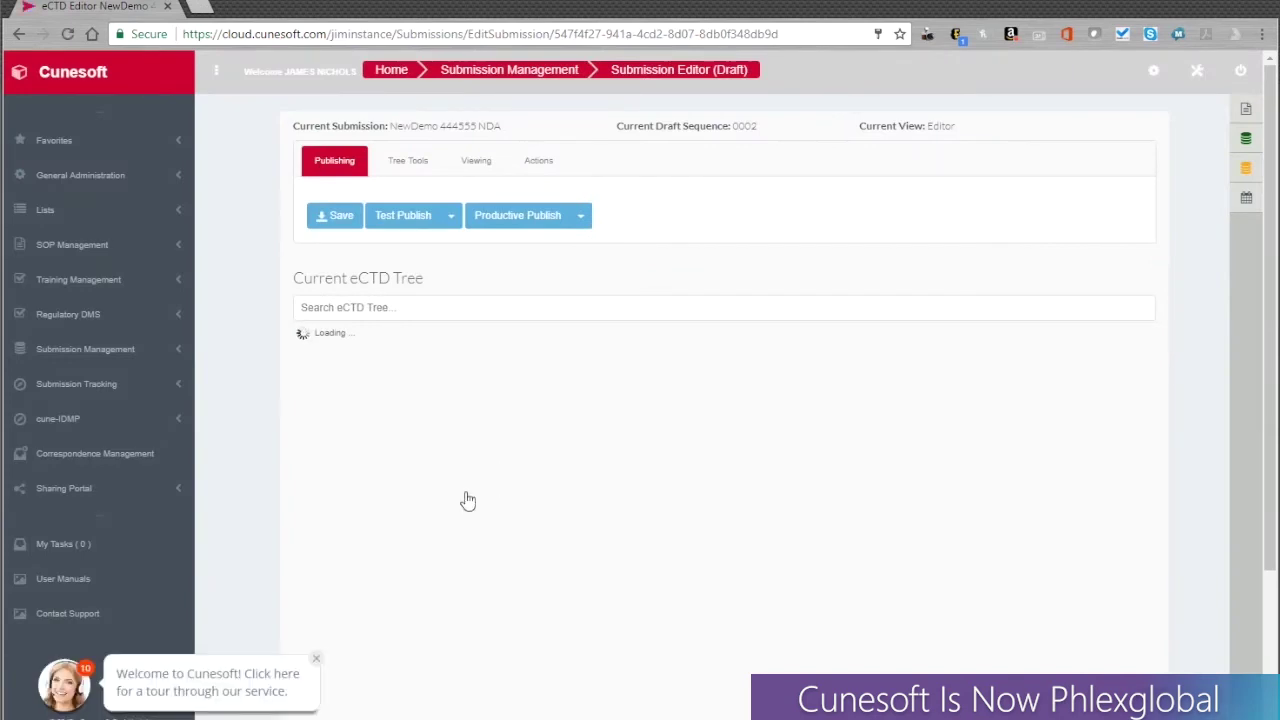
{"action": "scroll", "coordinate": [465, 495], "scroll_direction": "down", "scroll_amount": 1}
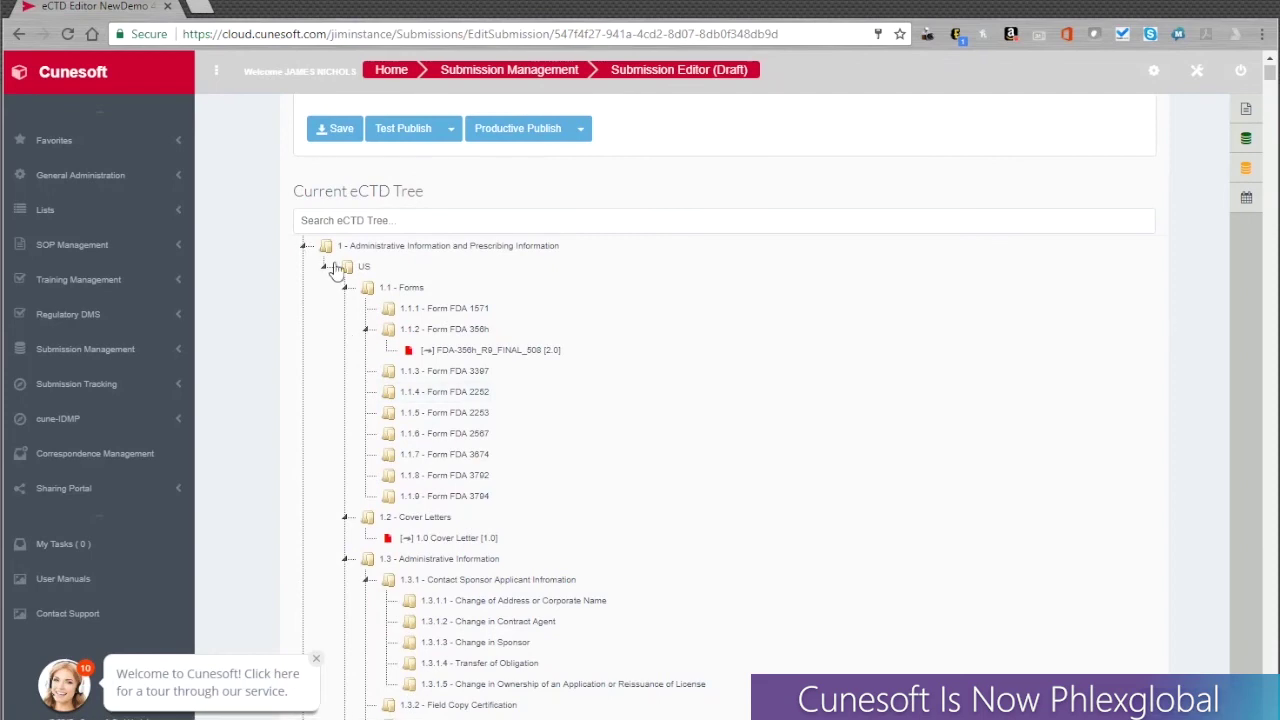
{"action": "left_click", "coordinate": [305, 248]}
{"action": "scroll", "coordinate": [470, 480], "scroll_direction": "down", "scroll_amount": 1}
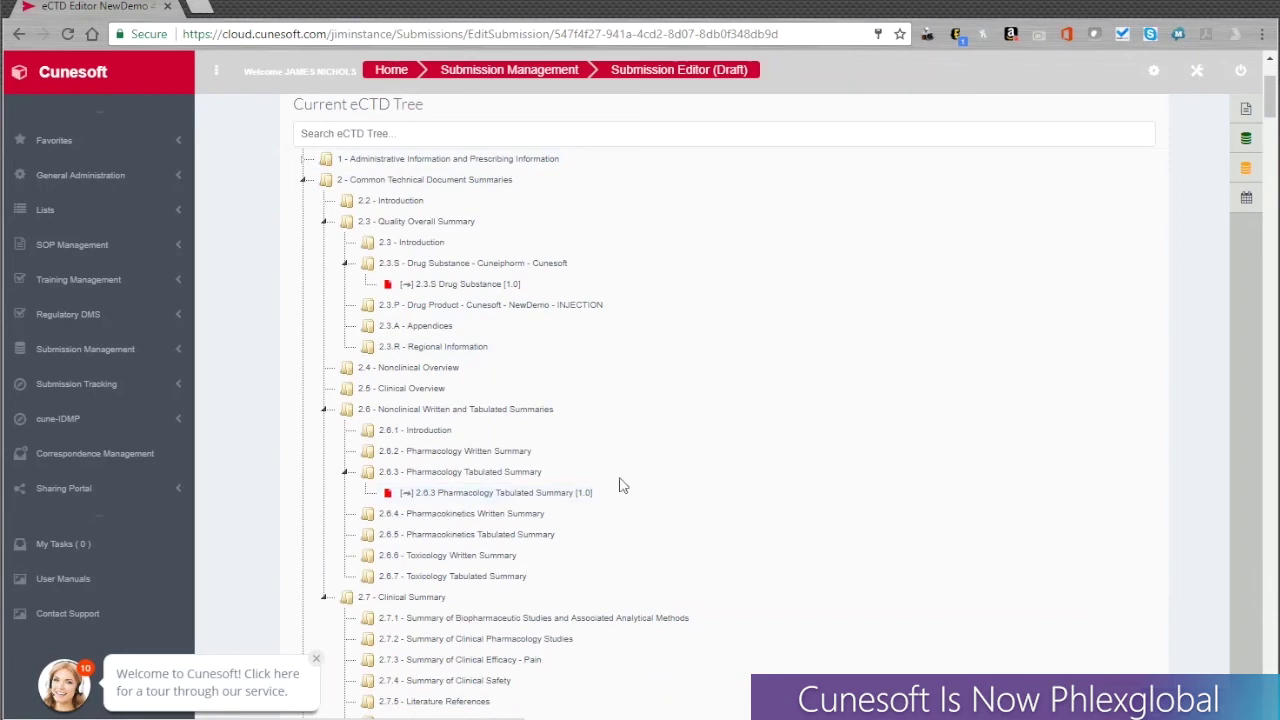
Update the document versions in the NewDemo 444555 NDA tree and collapse module 1 to check section 2.6.3.
{"action": "scroll", "coordinate": [622, 485], "scroll_direction": "up", "scroll_amount": 2}
{"action": "left_click", "coordinate": [407, 160]}
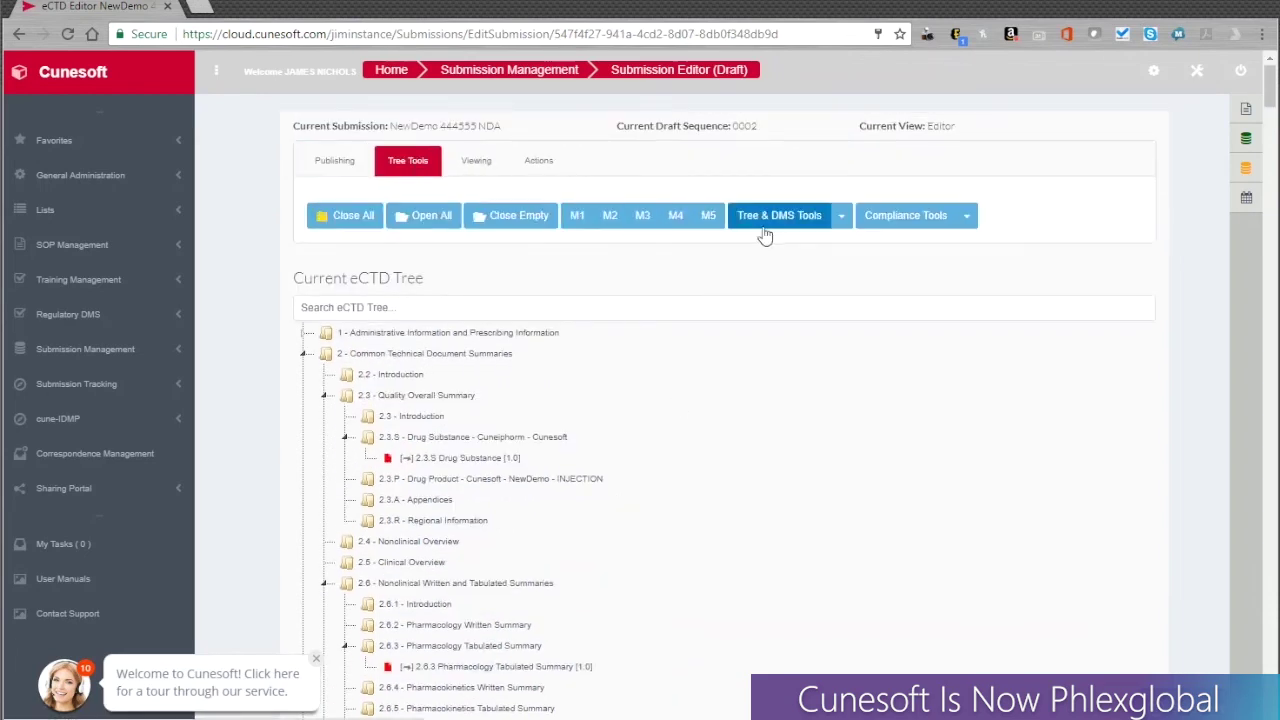
{"action": "left_click", "coordinate": [841, 216]}
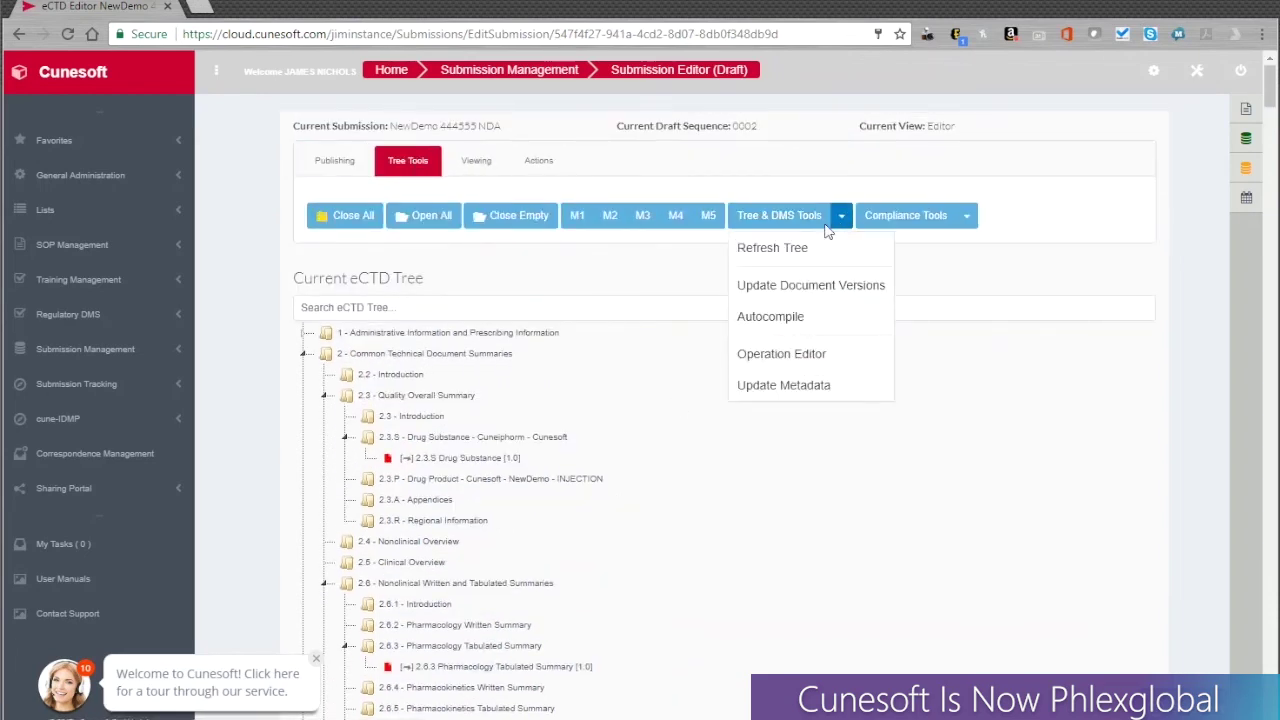
{"action": "left_click", "coordinate": [812, 288]}
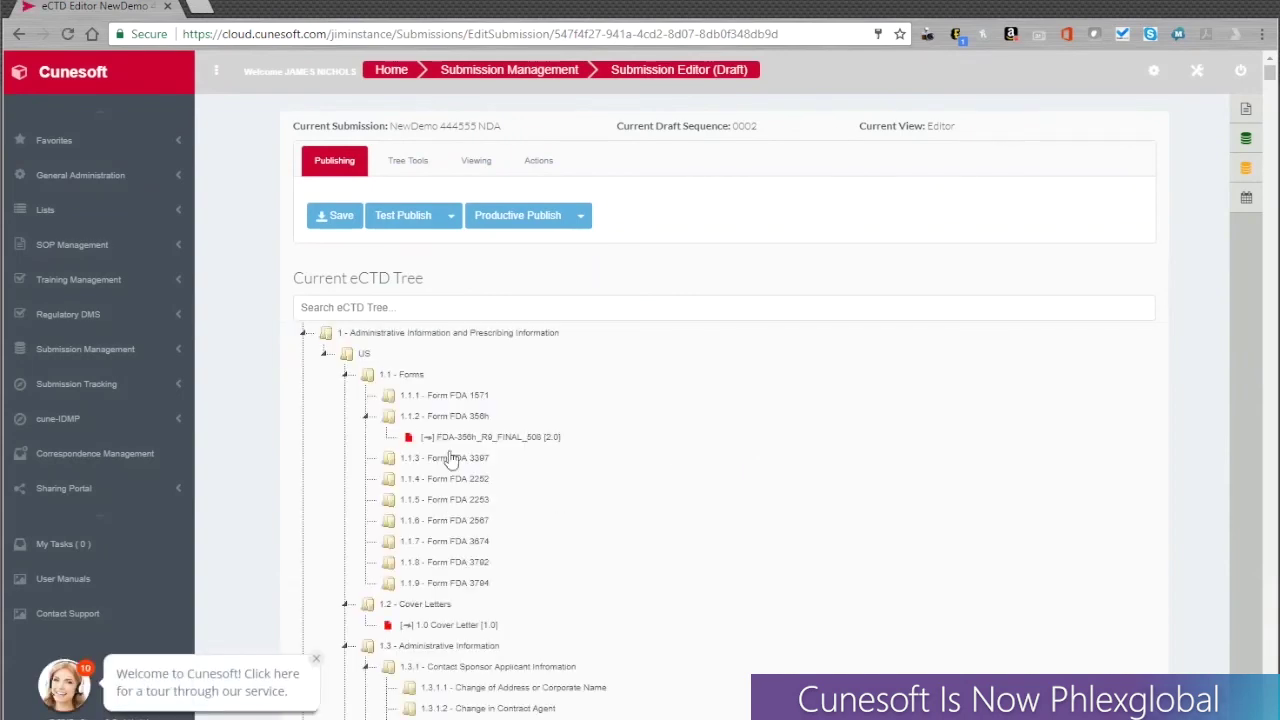
{"action": "left_click", "coordinate": [305, 334]}
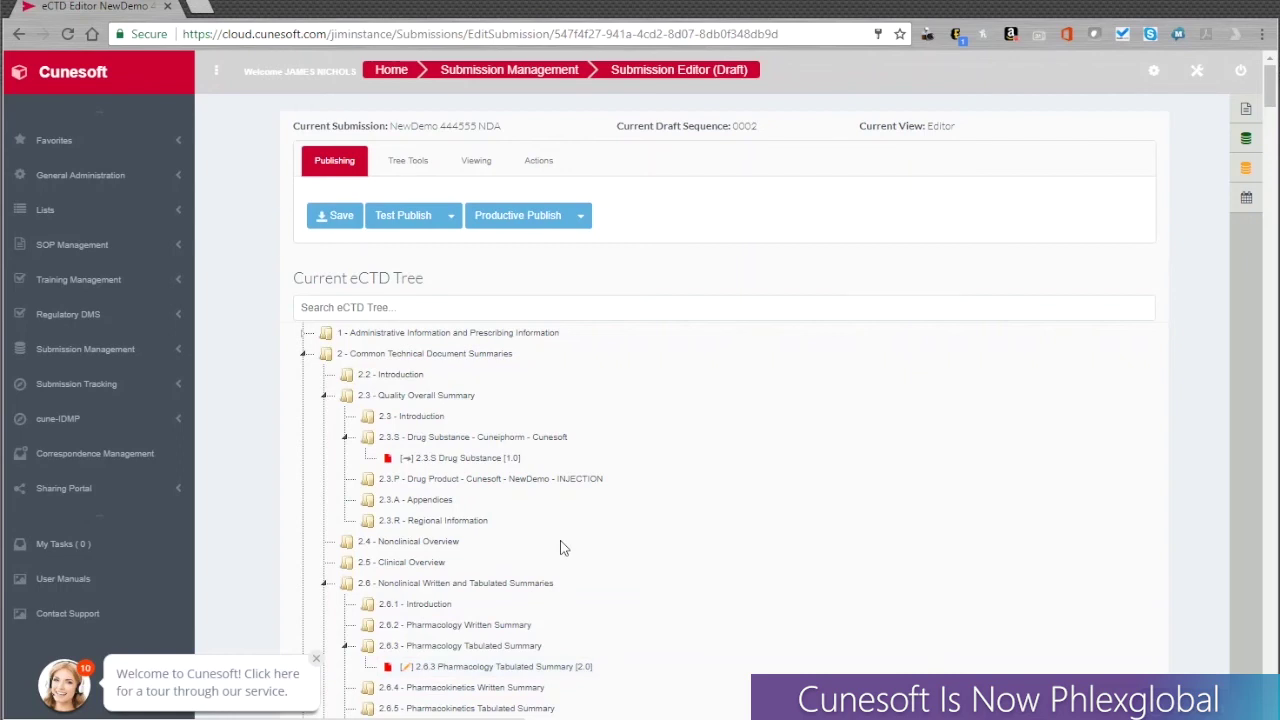
Look over the available tree viewing options and save the NewDemo 444555 NDA submission.
{"action": "left_click", "coordinate": [468, 166]}
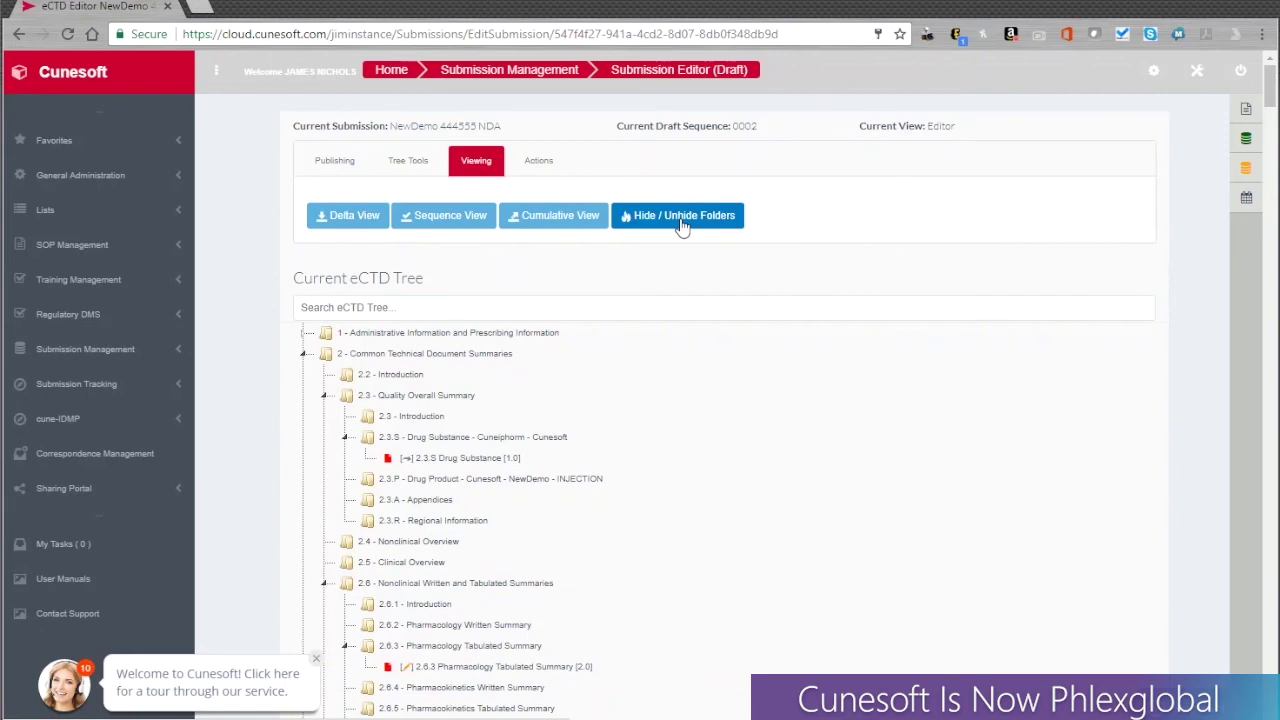
{"action": "left_click", "coordinate": [336, 162]}
{"action": "left_click", "coordinate": [333, 216]}
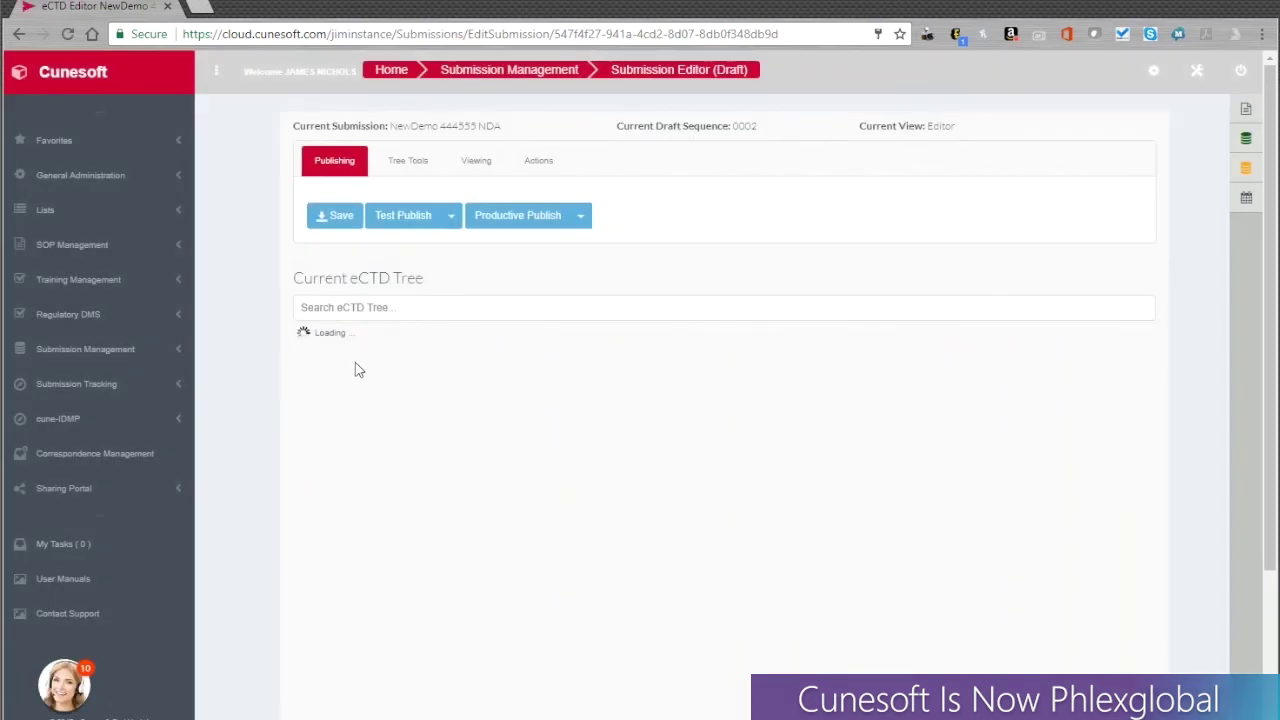
From the NewDemo 444555 NDA entry in My Submissions, start a new planned submission titled Canada NewDemo 444555.
{"action": "left_click", "coordinate": [120, 350]}
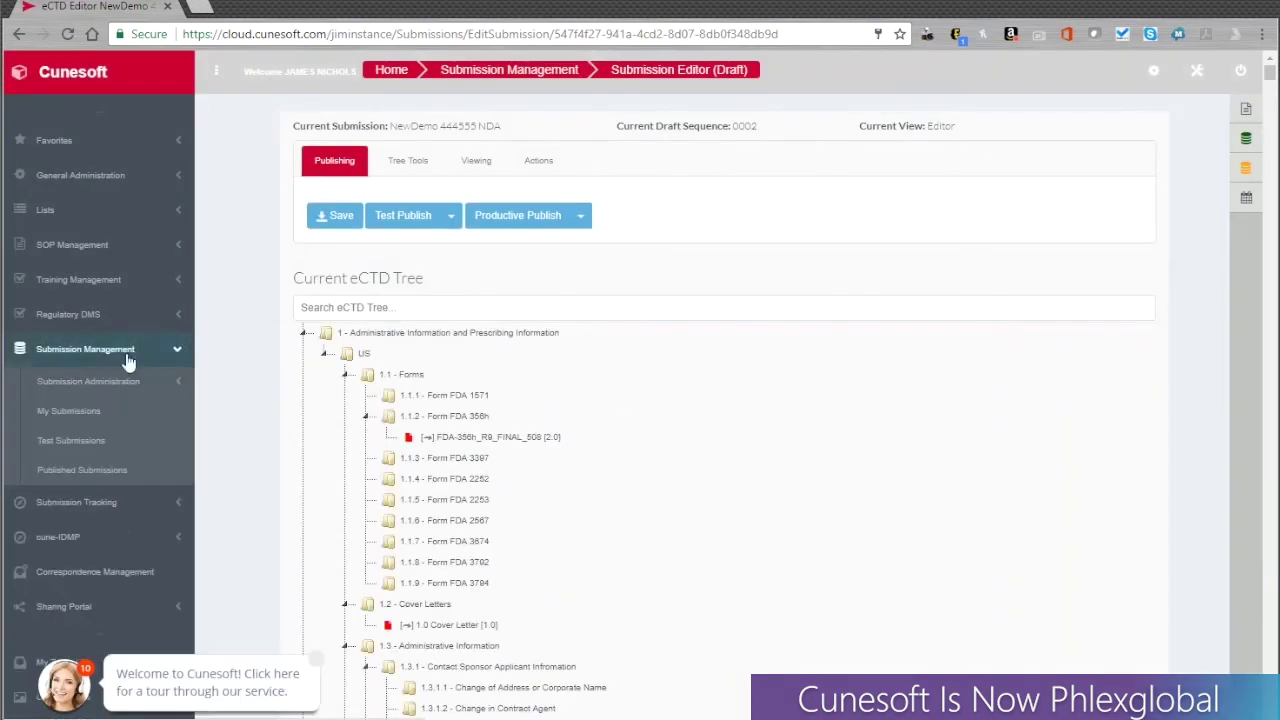
{"action": "left_click", "coordinate": [139, 416]}
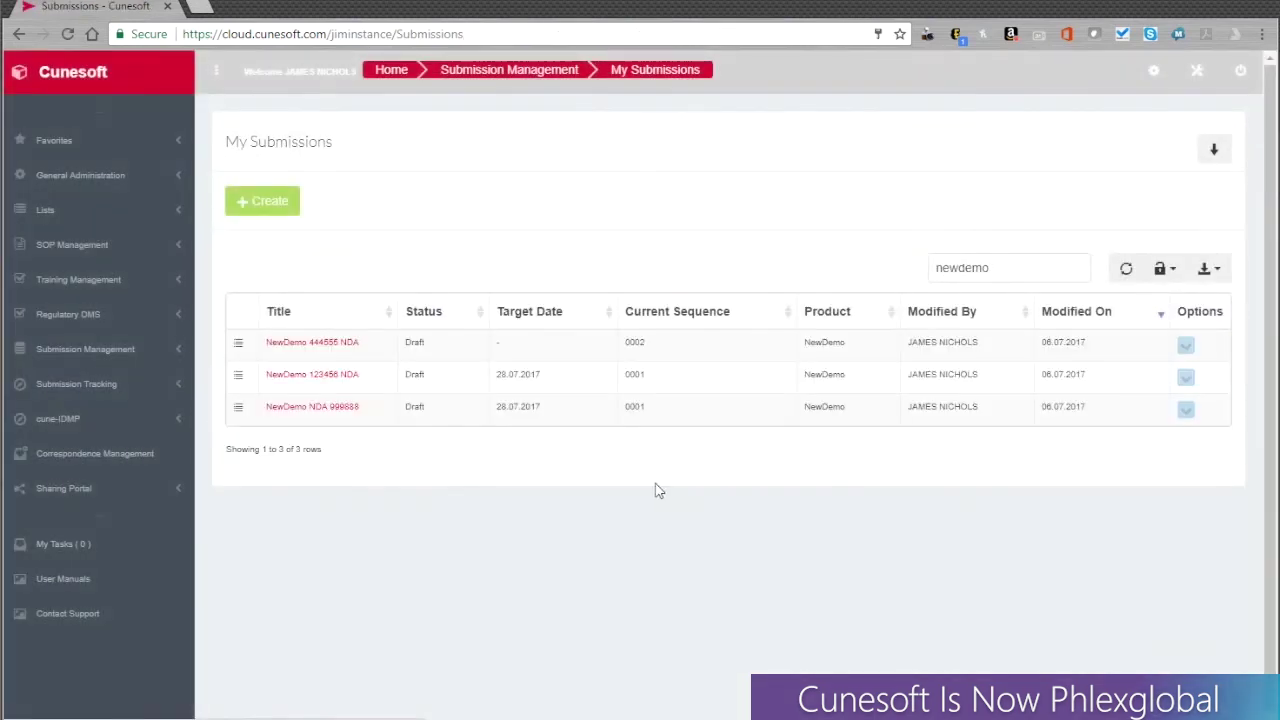
{"action": "left_click", "coordinate": [1185, 346]}
{"action": "left_click", "coordinate": [1120, 404]}
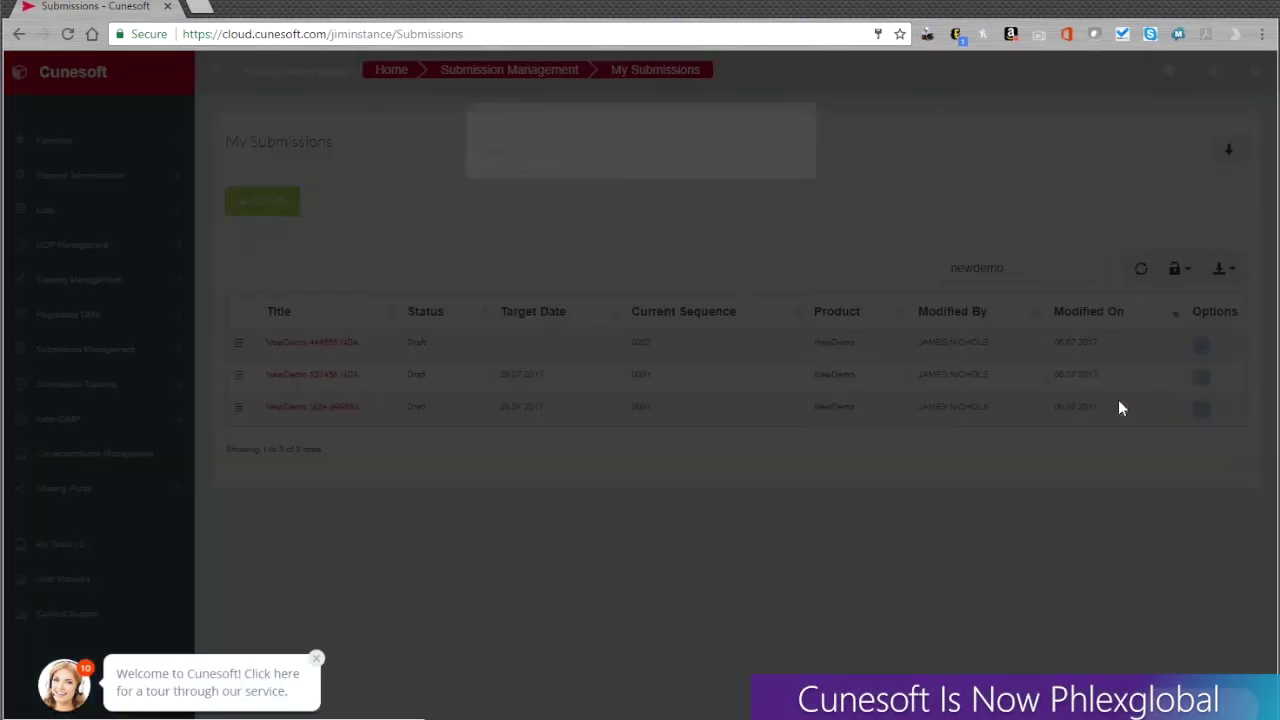
{"action": "left_click", "coordinate": [618, 184]}
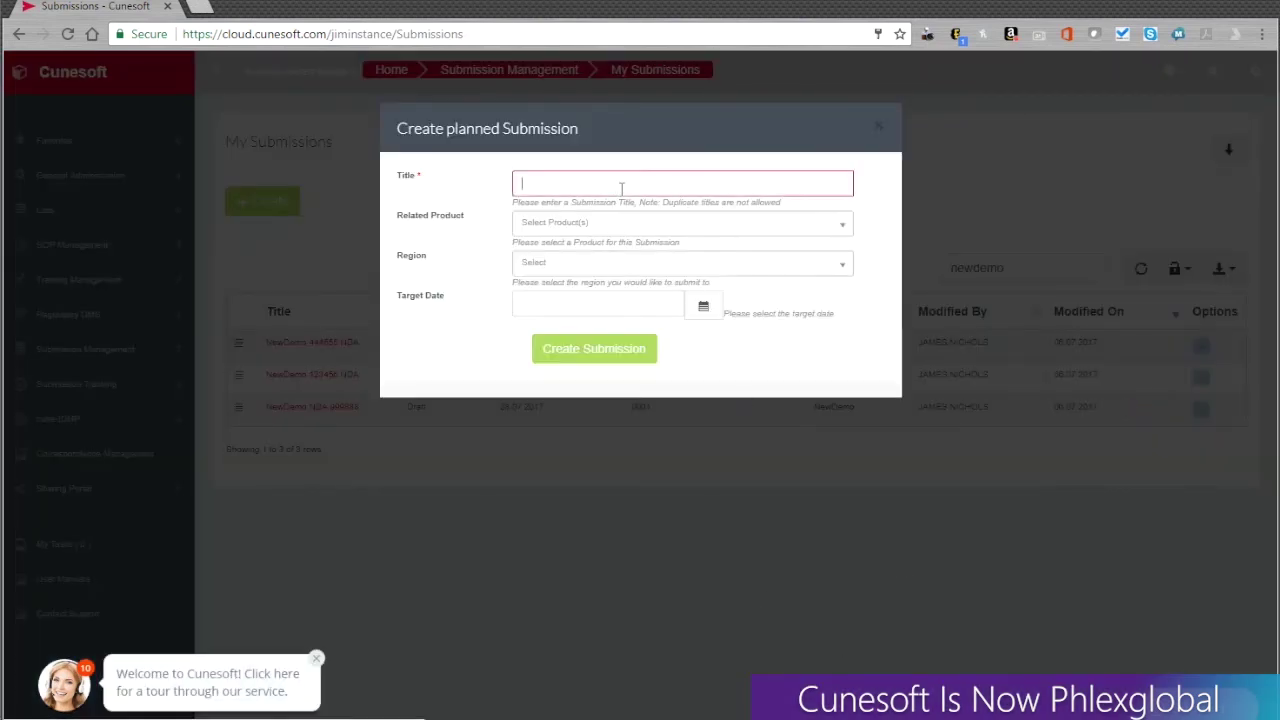
{"action": "type", "text": "Canada NewDemo 444555"}
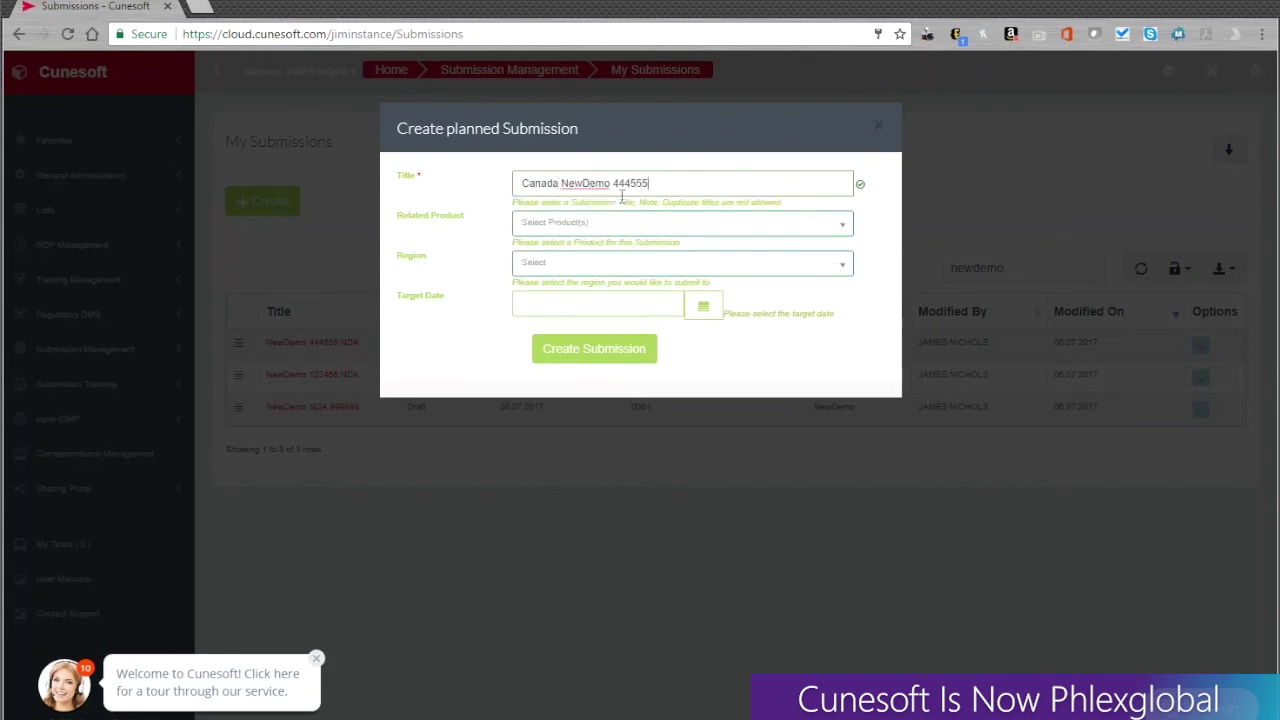
Set the related product to NewDemo and the region to Canada, pick a target date in the following month, and create the submission.
{"action": "left_click", "coordinate": [640, 223]}
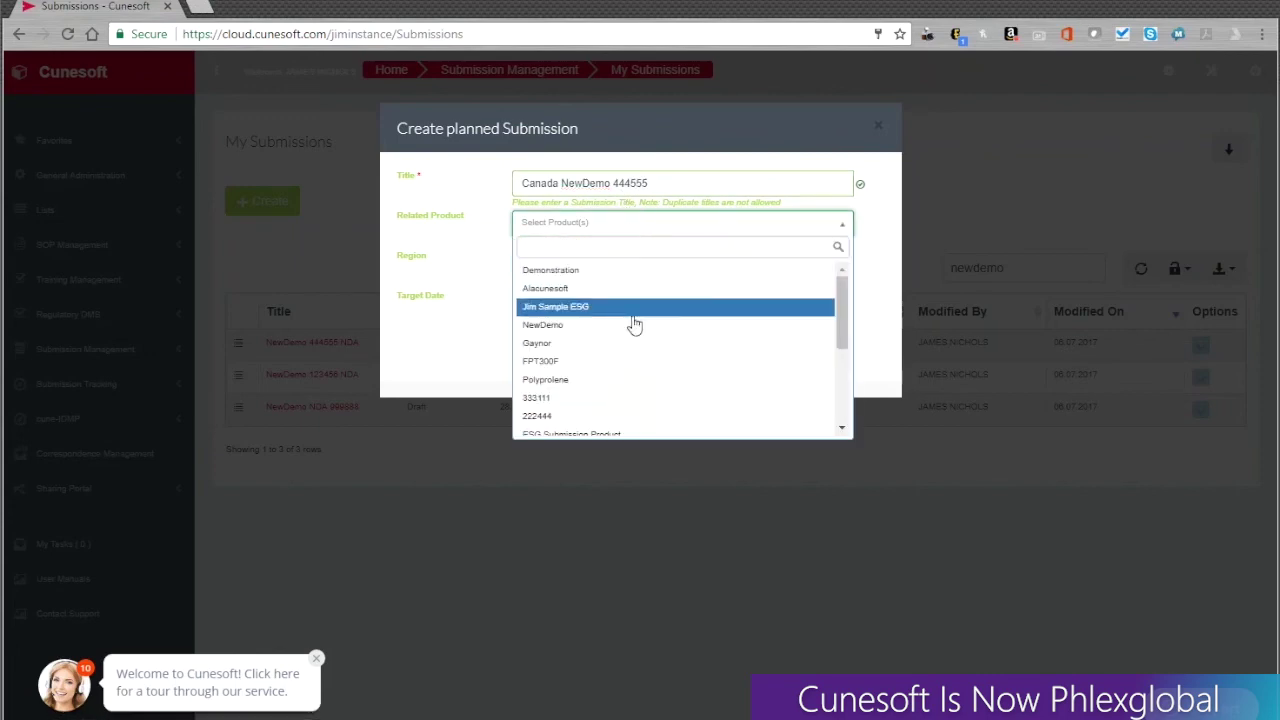
{"action": "left_click", "coordinate": [640, 336]}
{"action": "left_click", "coordinate": [563, 268]}
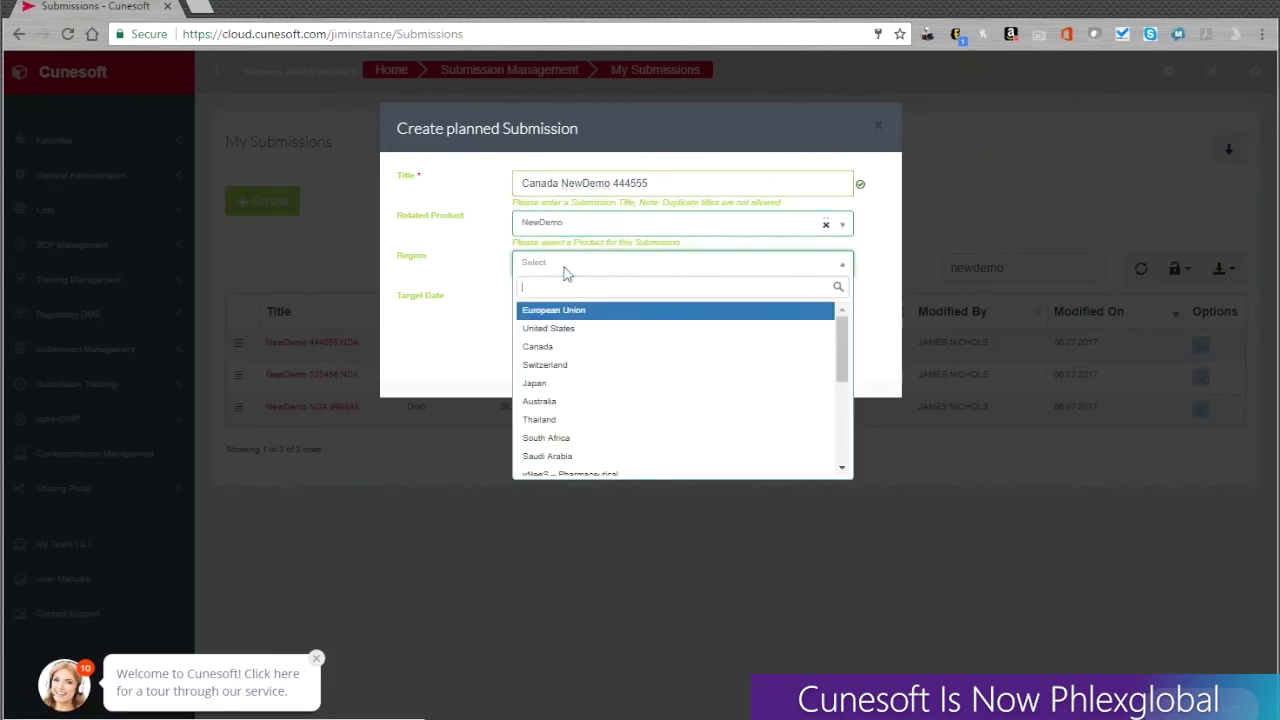
{"action": "left_click", "coordinate": [576, 347]}
{"action": "left_click", "coordinate": [540, 308]}
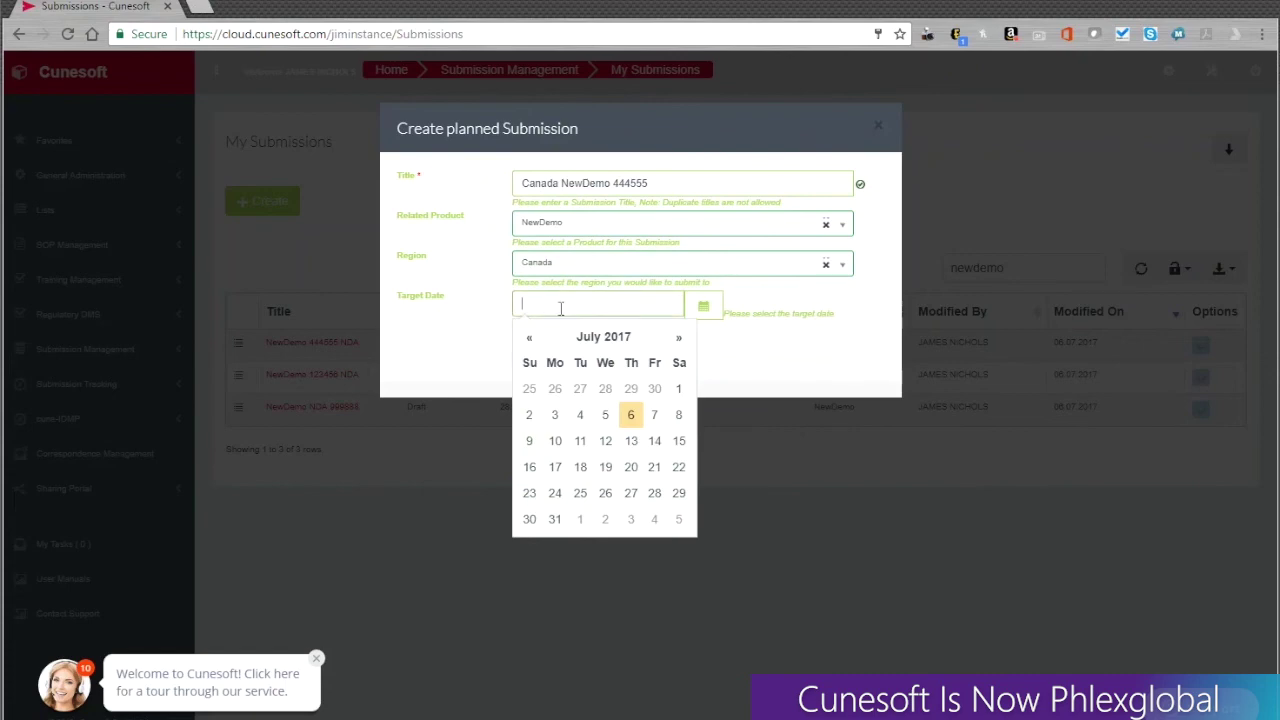
{"action": "left_click", "coordinate": [678, 337]}
{"action": "left_click", "coordinate": [631, 493]}
{"action": "left_click", "coordinate": [743, 357]}
{"action": "left_click", "coordinate": [580, 349]}
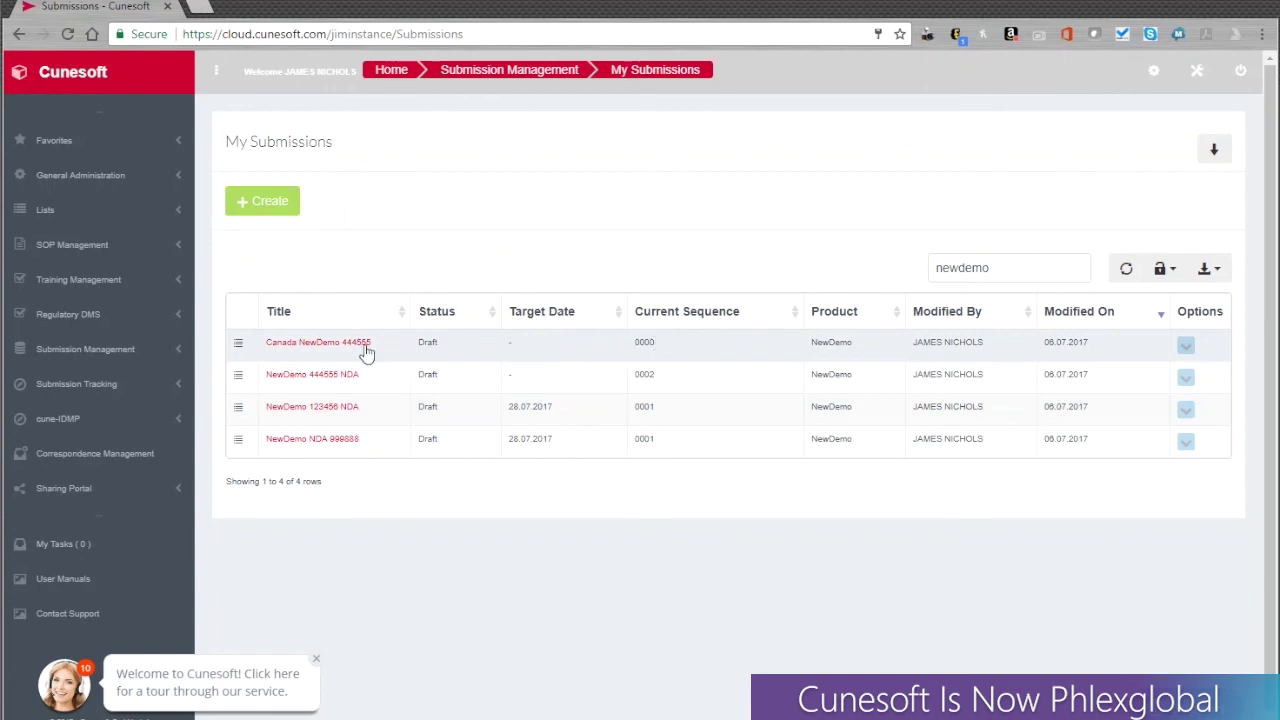
Open Canada NewDemo 444555 and examine its Canadian module 1 structure and the documents carried into module 2.
{"action": "left_click", "coordinate": [310, 344]}
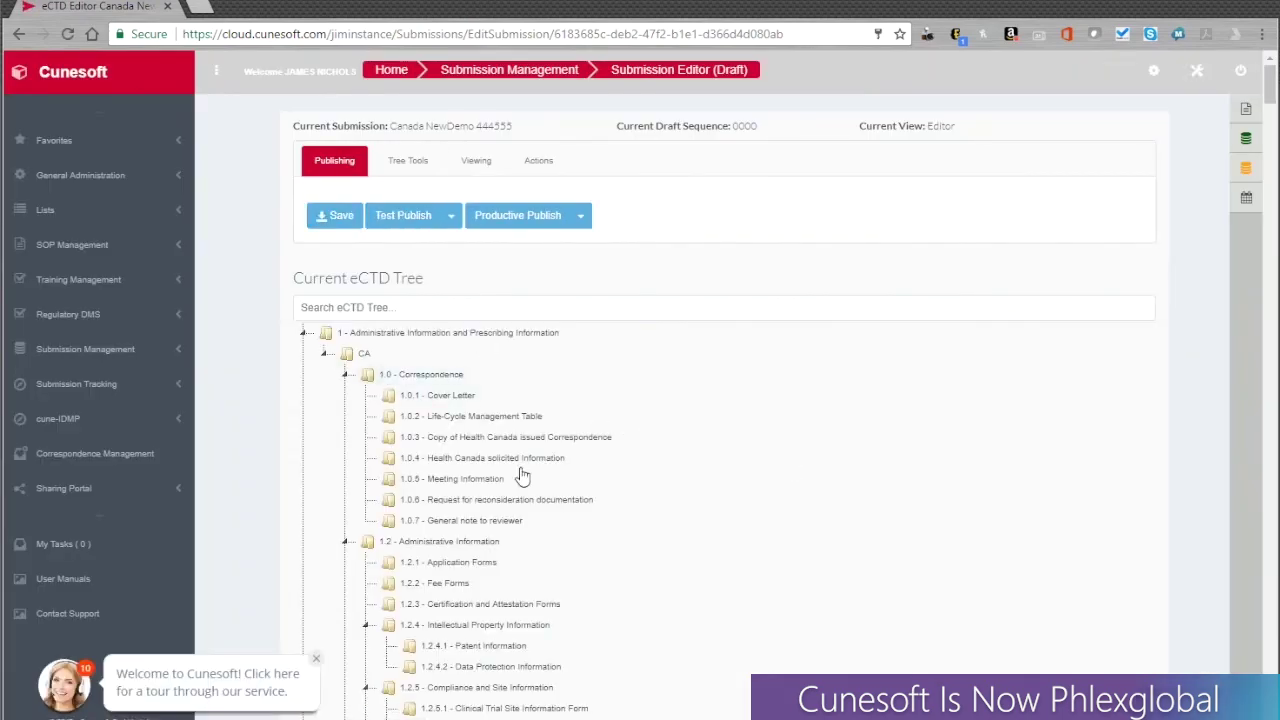
{"action": "scroll", "coordinate": [525, 490], "scroll_direction": "down", "scroll_amount": 9}
{"action": "scroll", "coordinate": [528, 497], "scroll_direction": "down", "scroll_amount": 4}
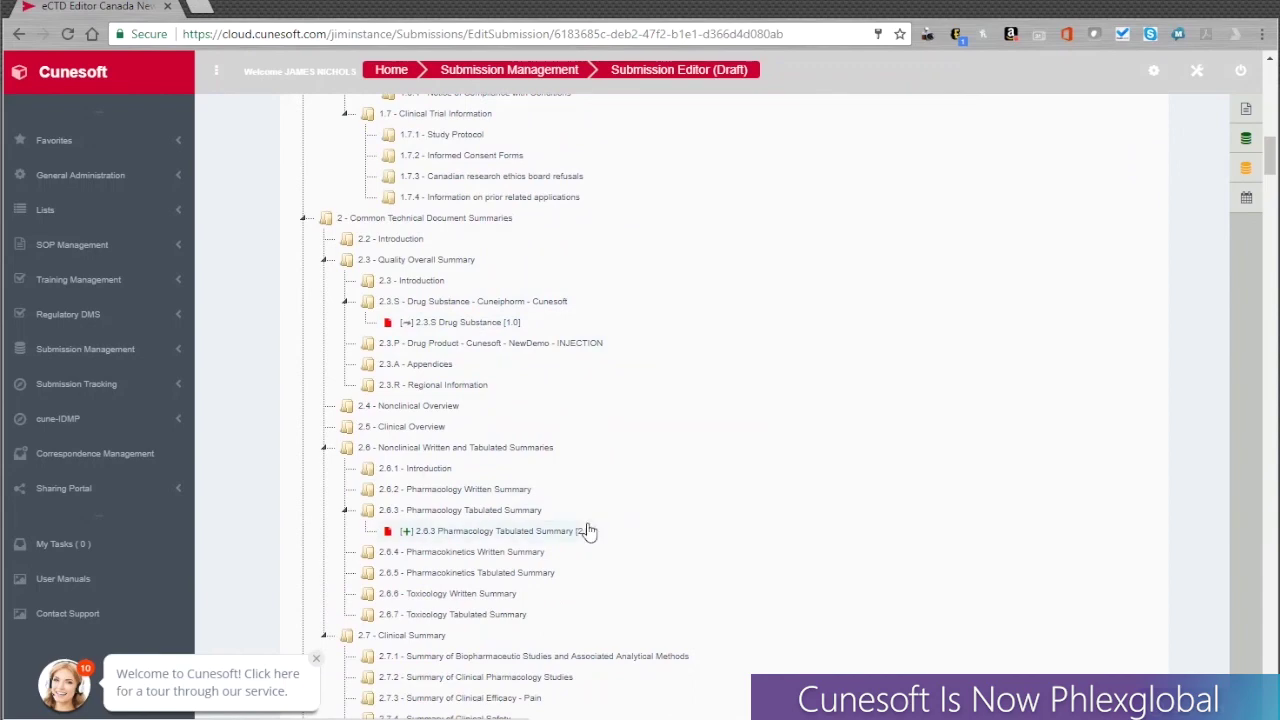
{"action": "scroll", "coordinate": [575, 533], "scroll_direction": "up", "scroll_amount": 12}
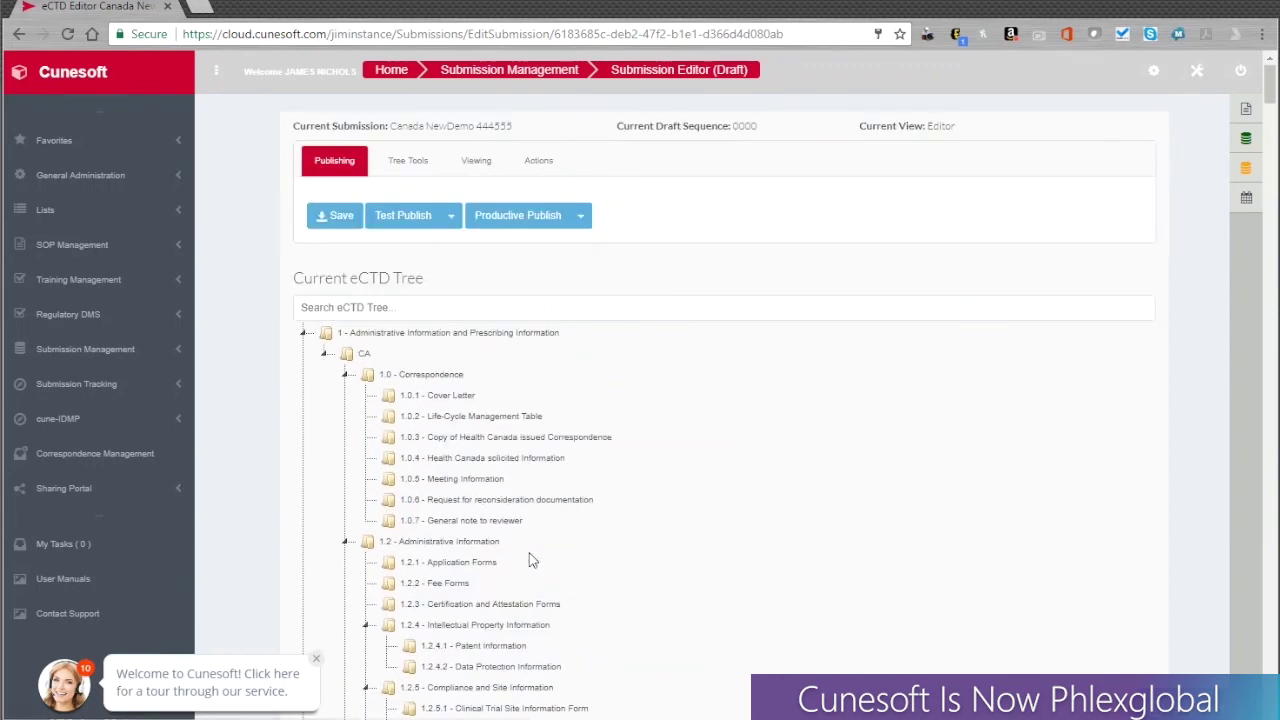
Save the Canada NewDemo 444555 submission and, after collapsing module 1 to check the module 2 documents, return to the home page.
{"action": "left_click", "coordinate": [341, 220]}
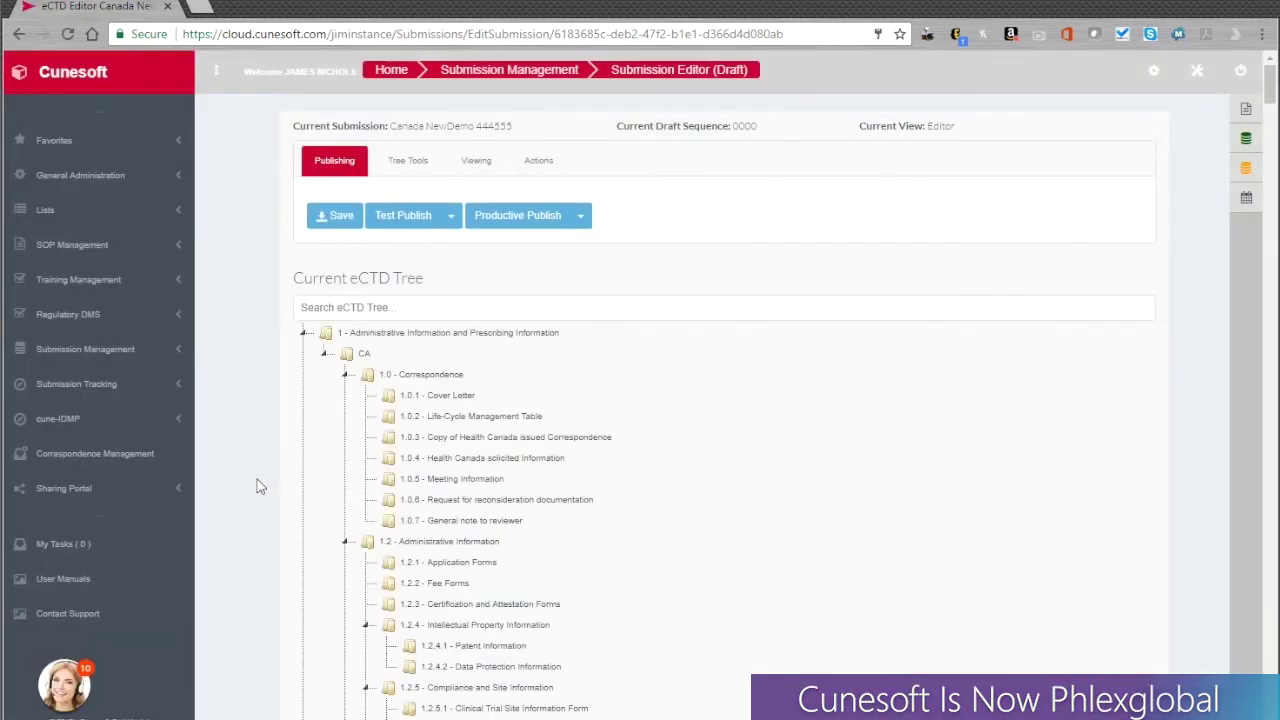
{"action": "left_click", "coordinate": [304, 334]}
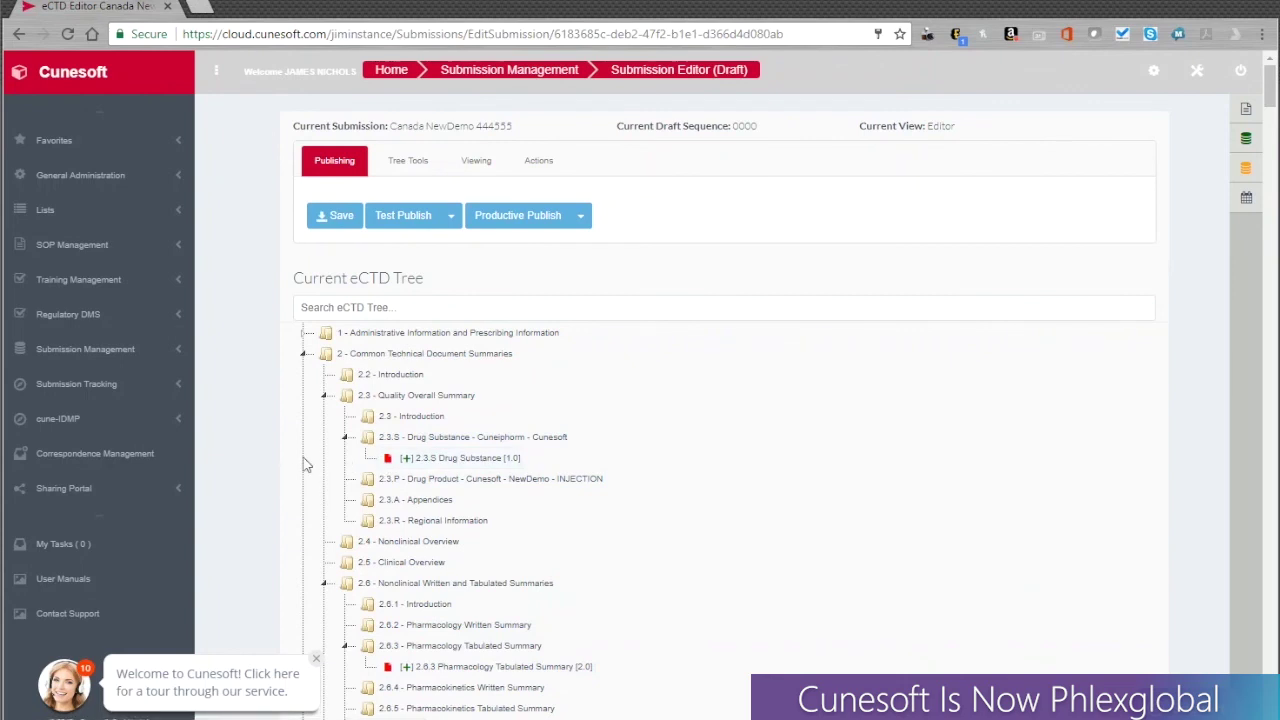
{"action": "left_click", "coordinate": [72, 88]}
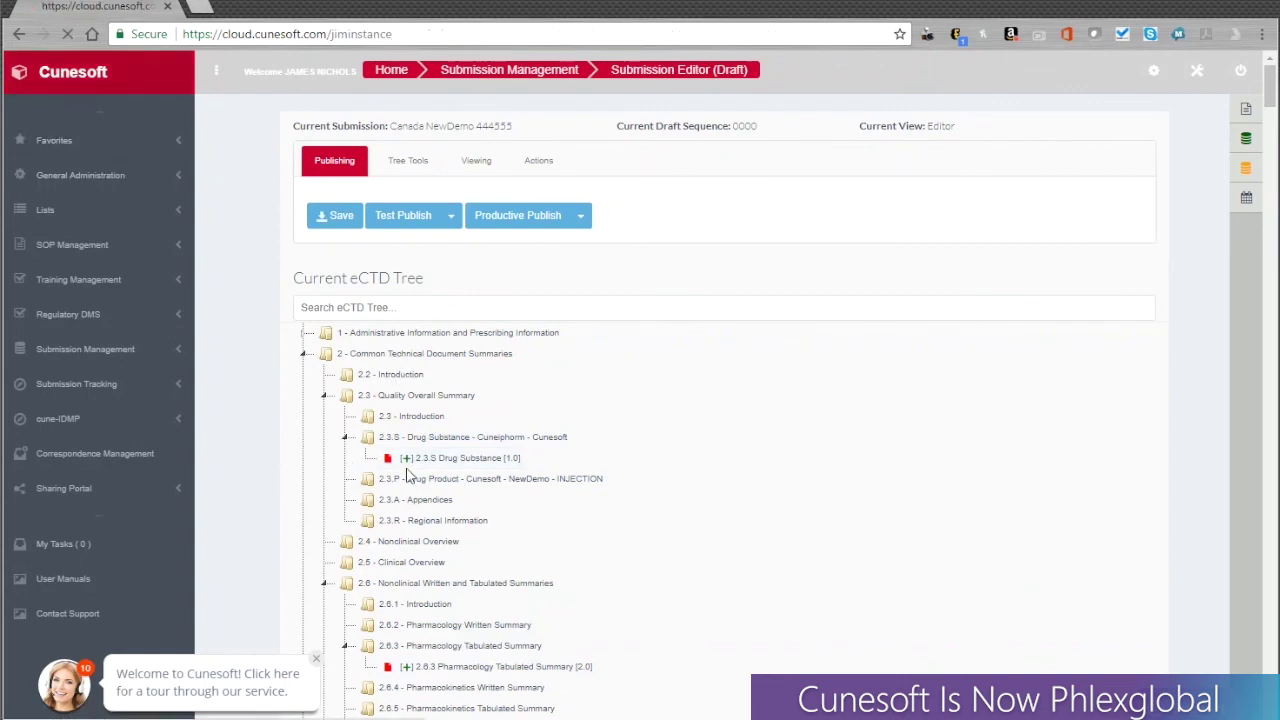